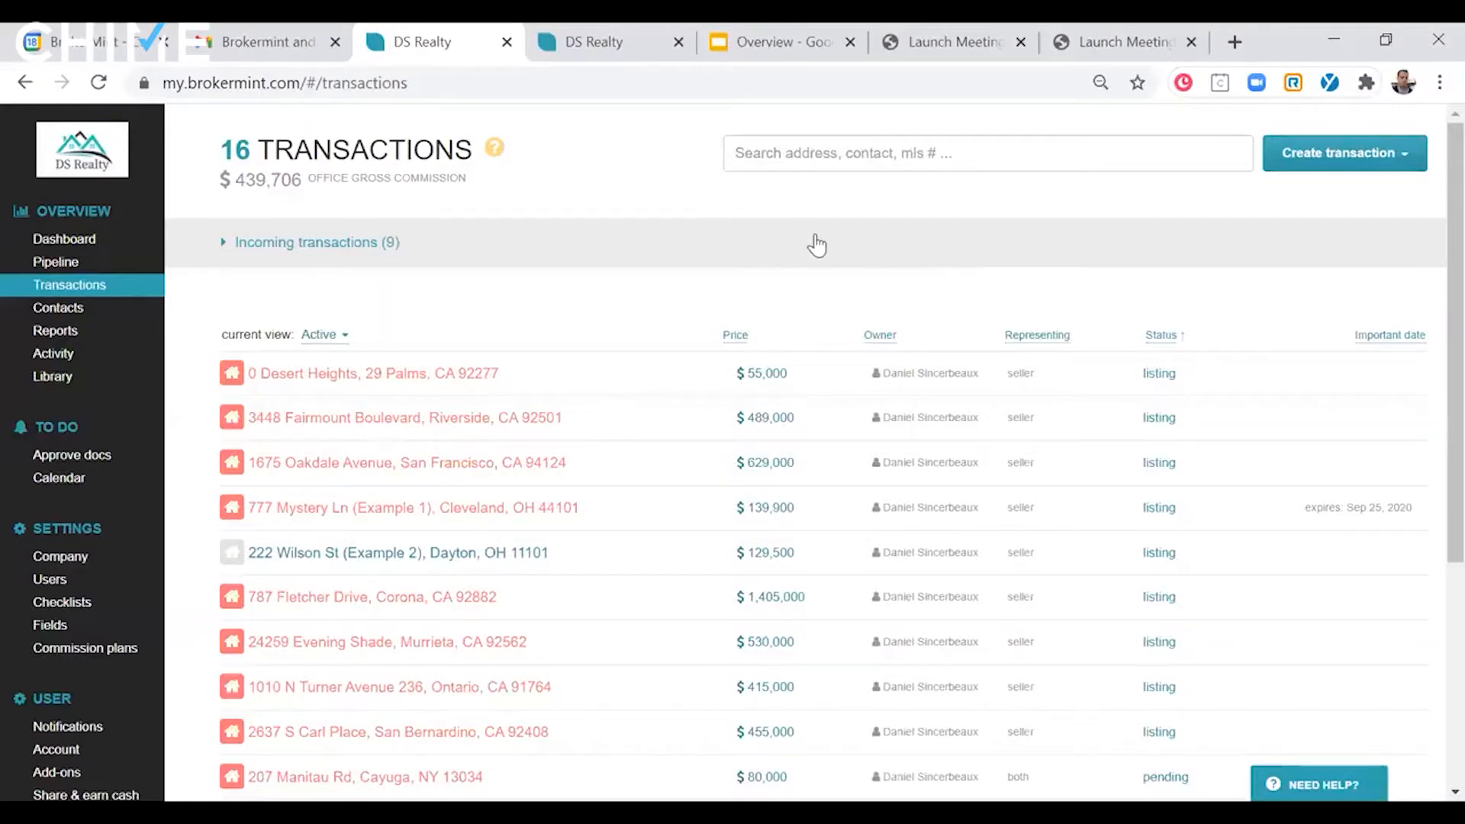
- Open a blank new transaction form, examine its required and additional fields, and close it without creating anything
scroll(823, 248, "down", 2)
scroll(825, 248, "up", 2)
left_click(1403, 154)
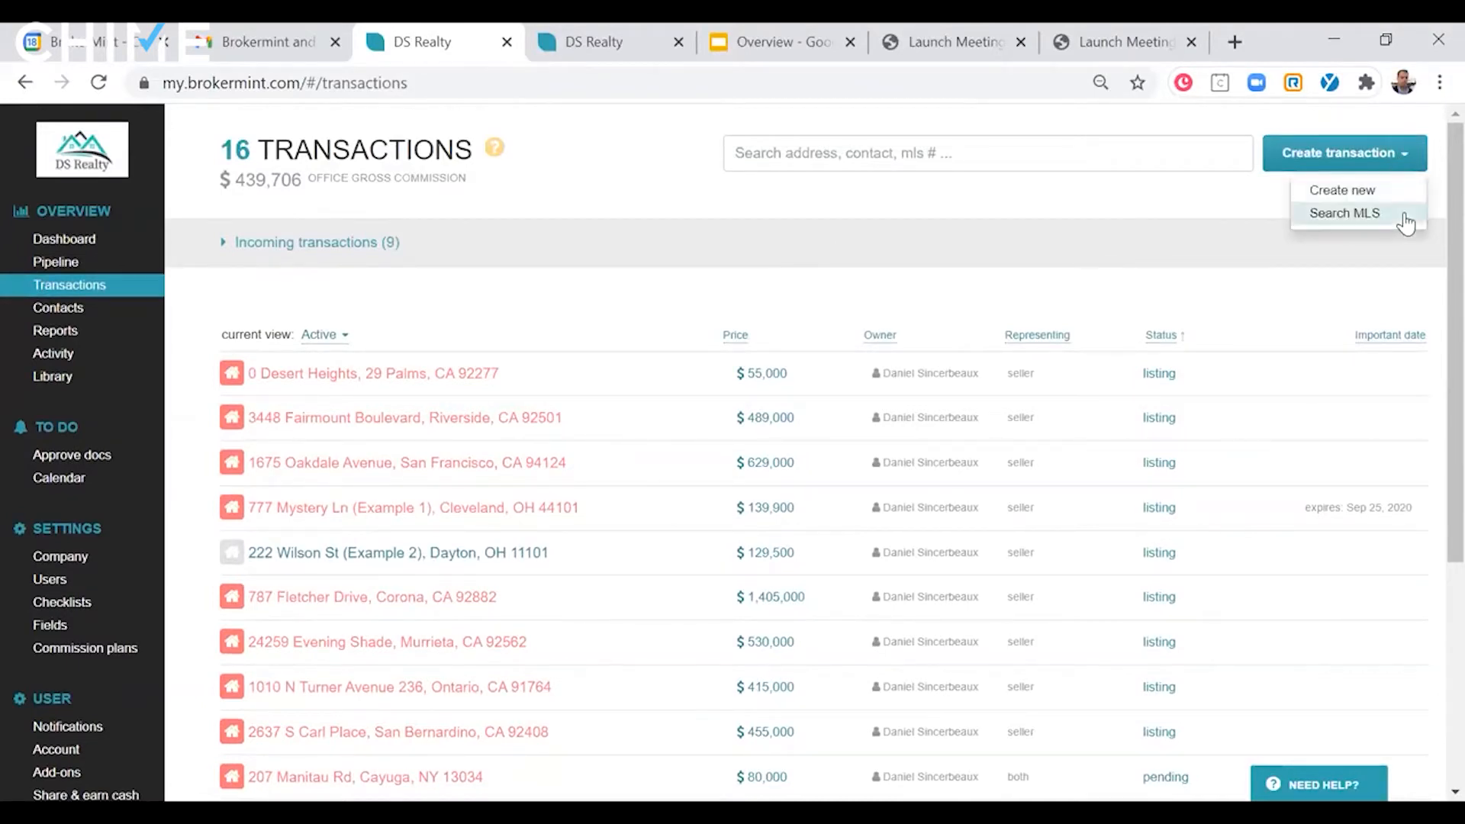
left_click(1419, 190)
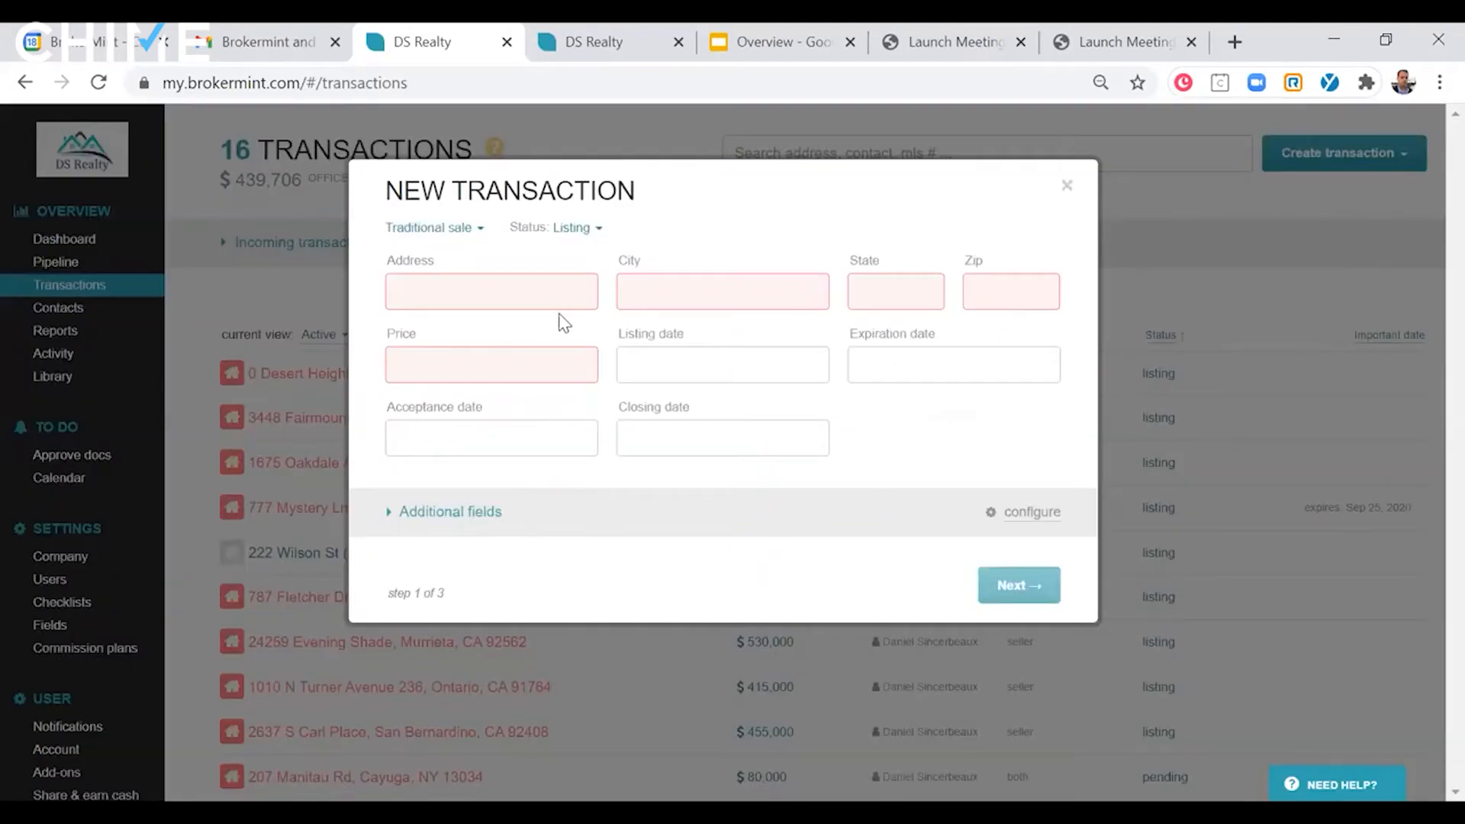
left_click(489, 514)
scroll(605, 506, "down", 2)
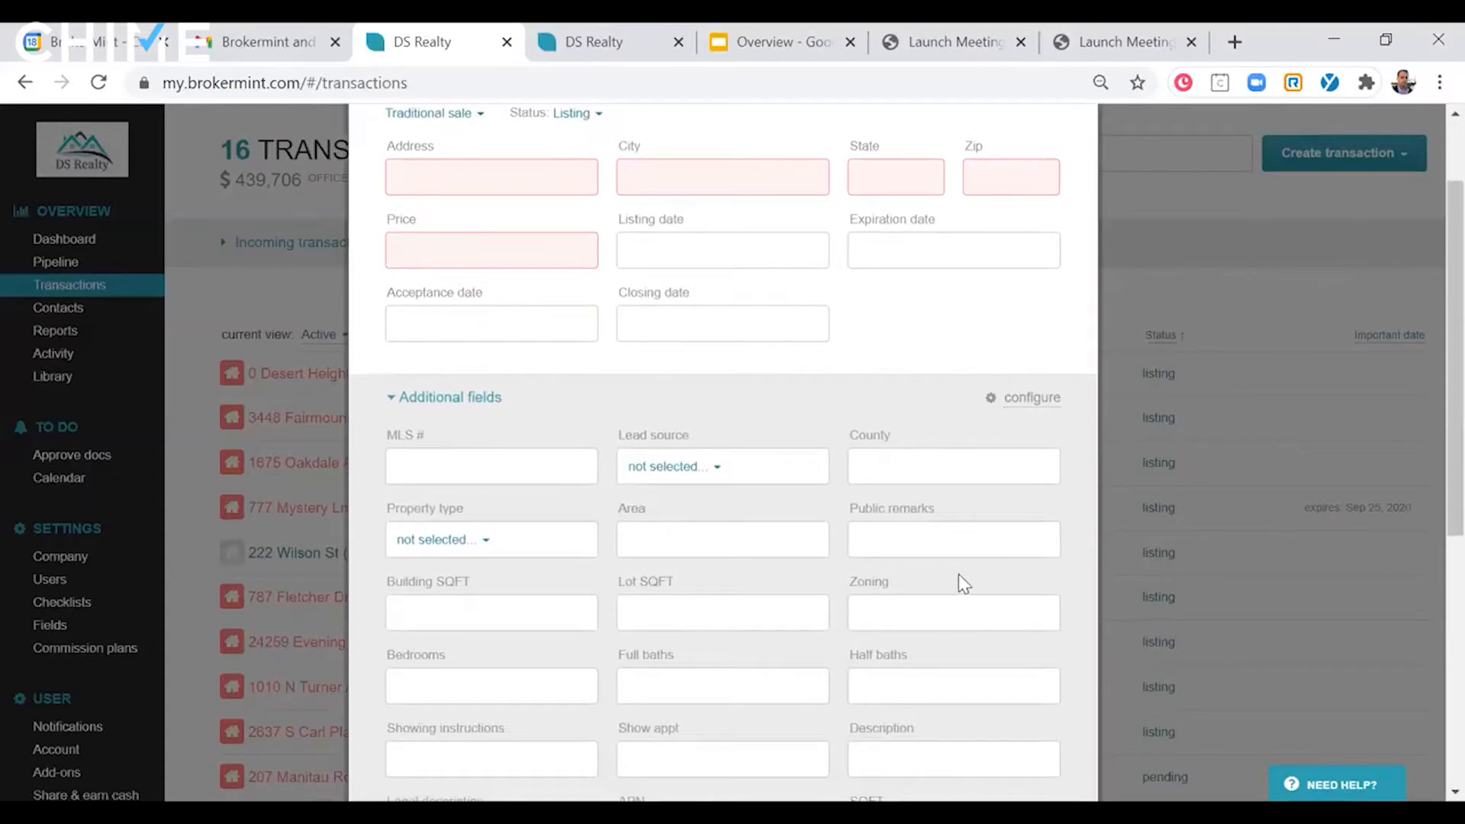
scroll(956, 575, "up", 2)
left_click(1067, 186)
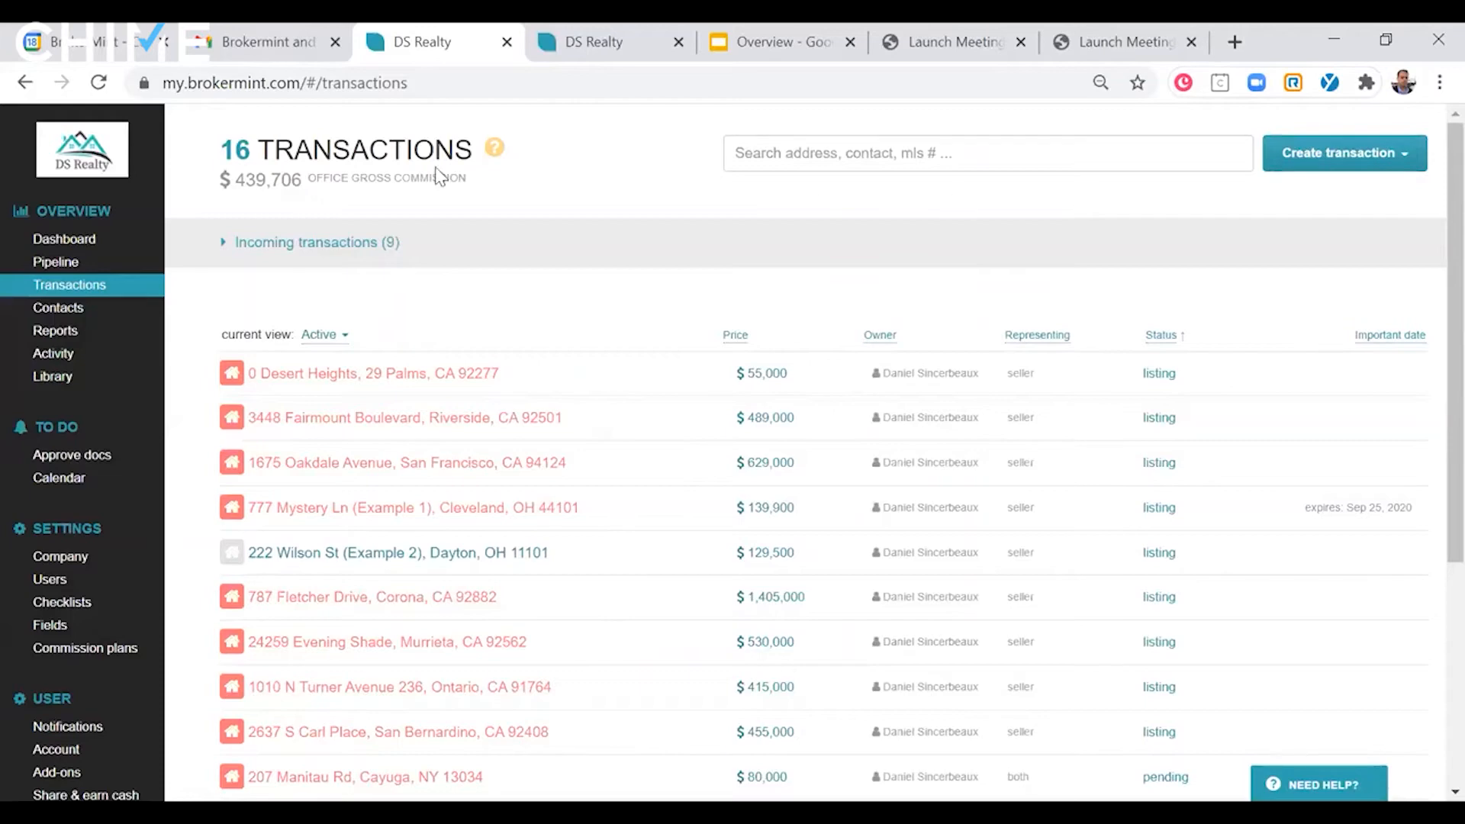
- Expand the incoming transactions and accept the first one, priced at $500,000, to open its prefilled transaction form
left_click(297, 242)
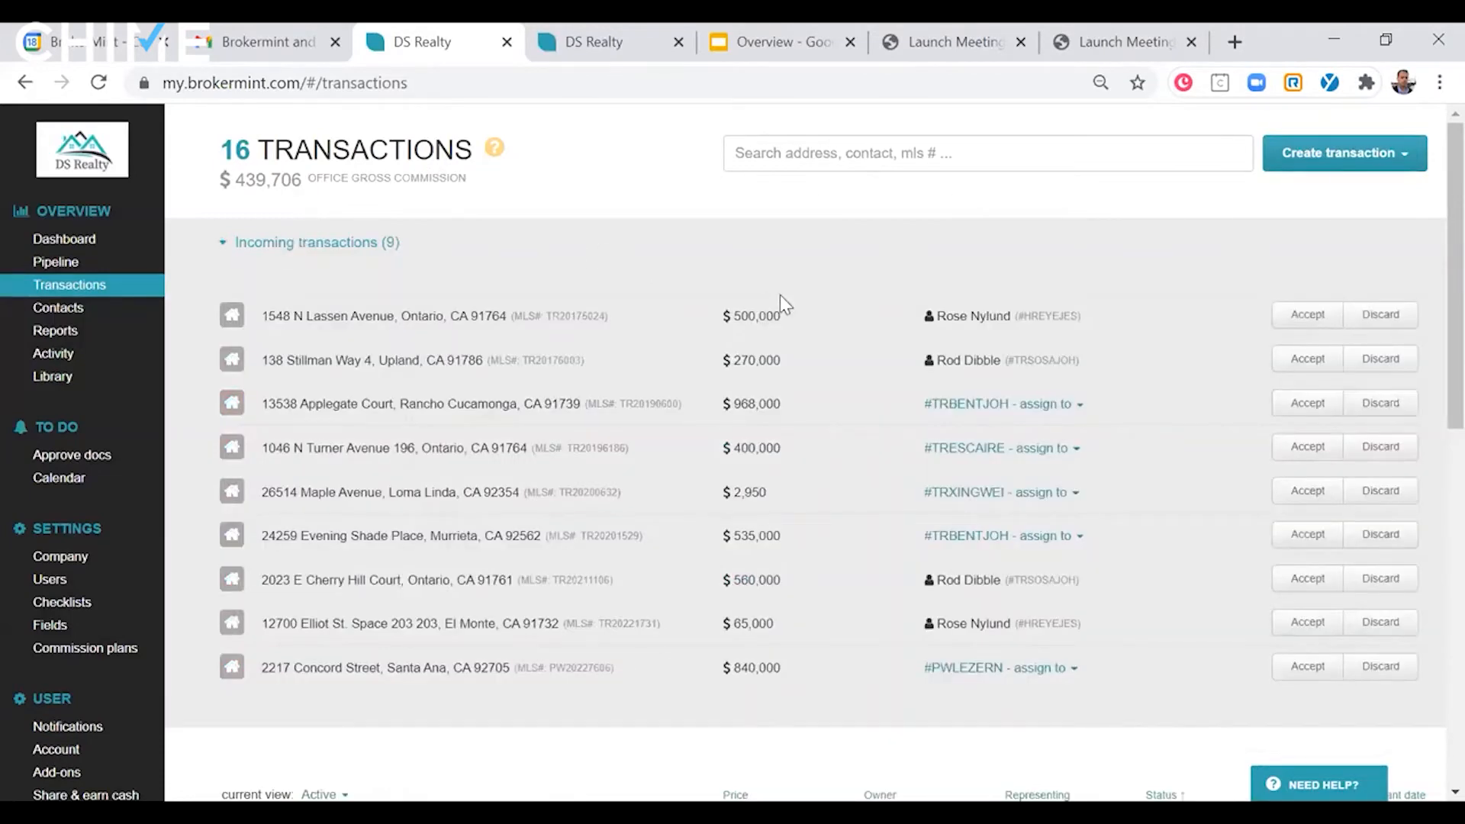
scroll(563, 273, "down", 2)
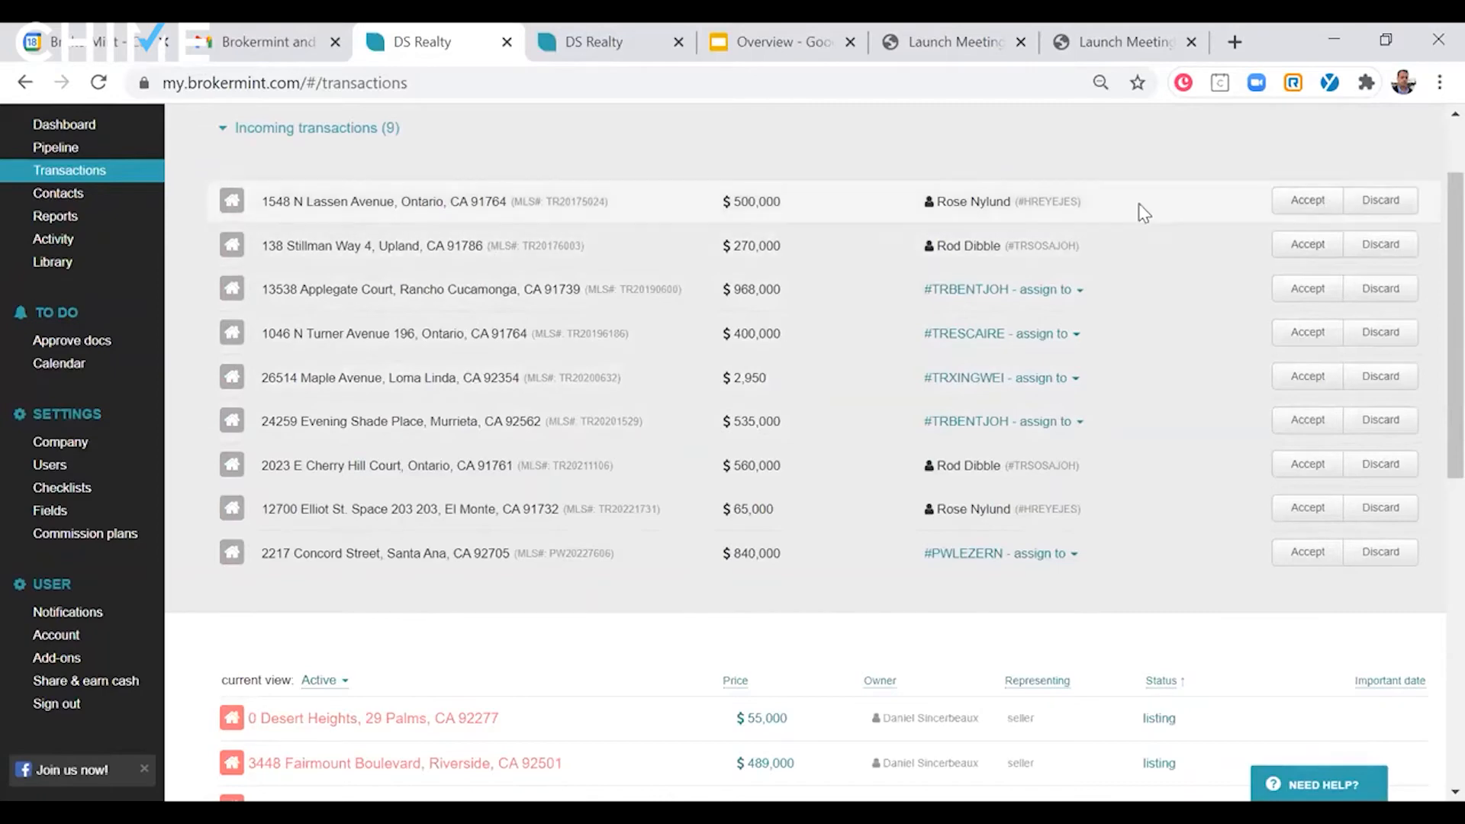
left_click(1328, 208)
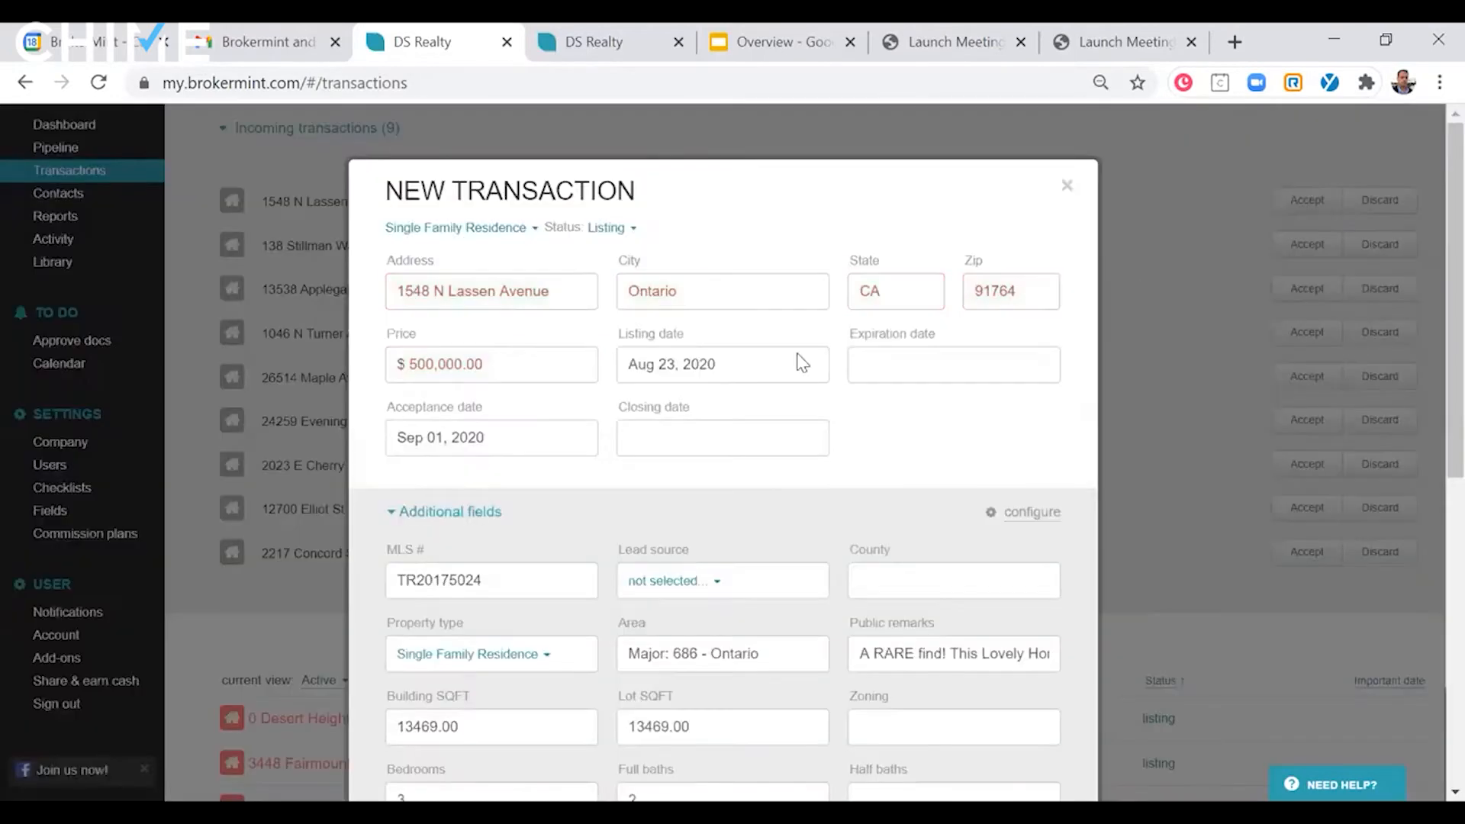
- Examine the prefilled property details and additional fields in the incoming listing's new transaction form
scroll(794, 336, "down", 2)
scroll(793, 336, "up", 2)
scroll(798, 321, "down", 2)
scroll(798, 321, "up", 2)
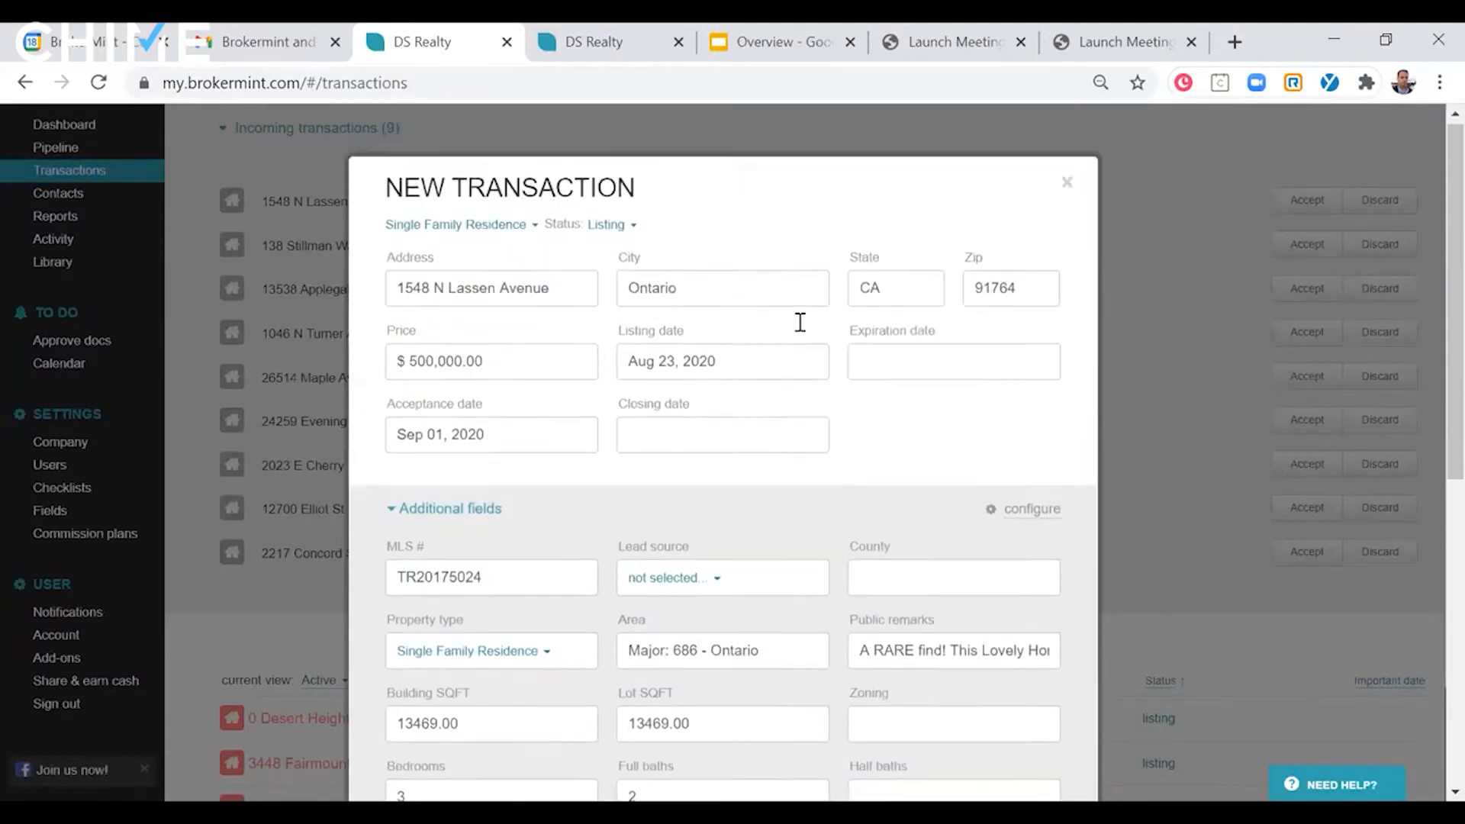
scroll(821, 442, "down", 2)
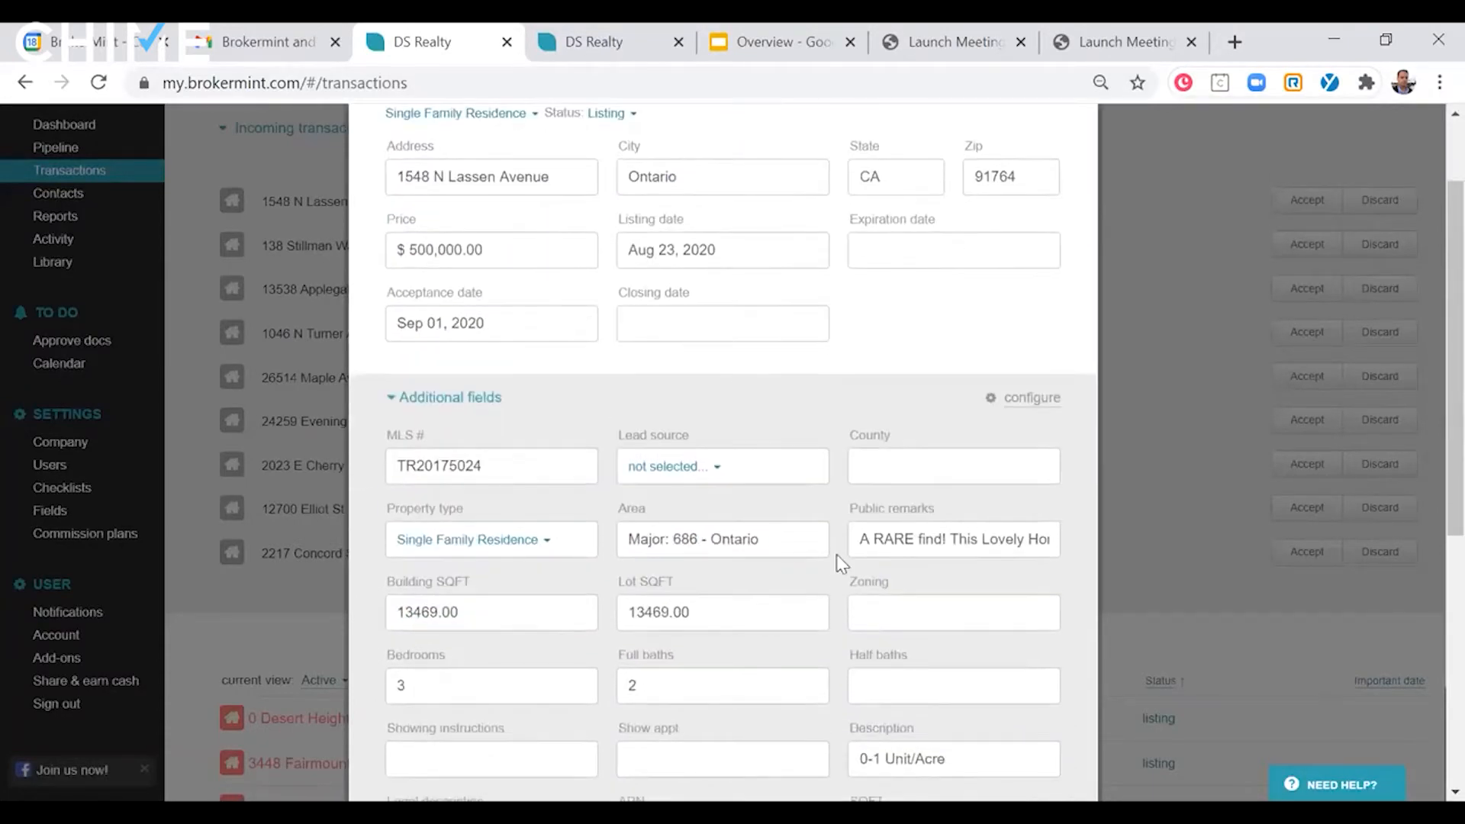
scroll(716, 506, "down", 5)
scroll(693, 414, "down", 3)
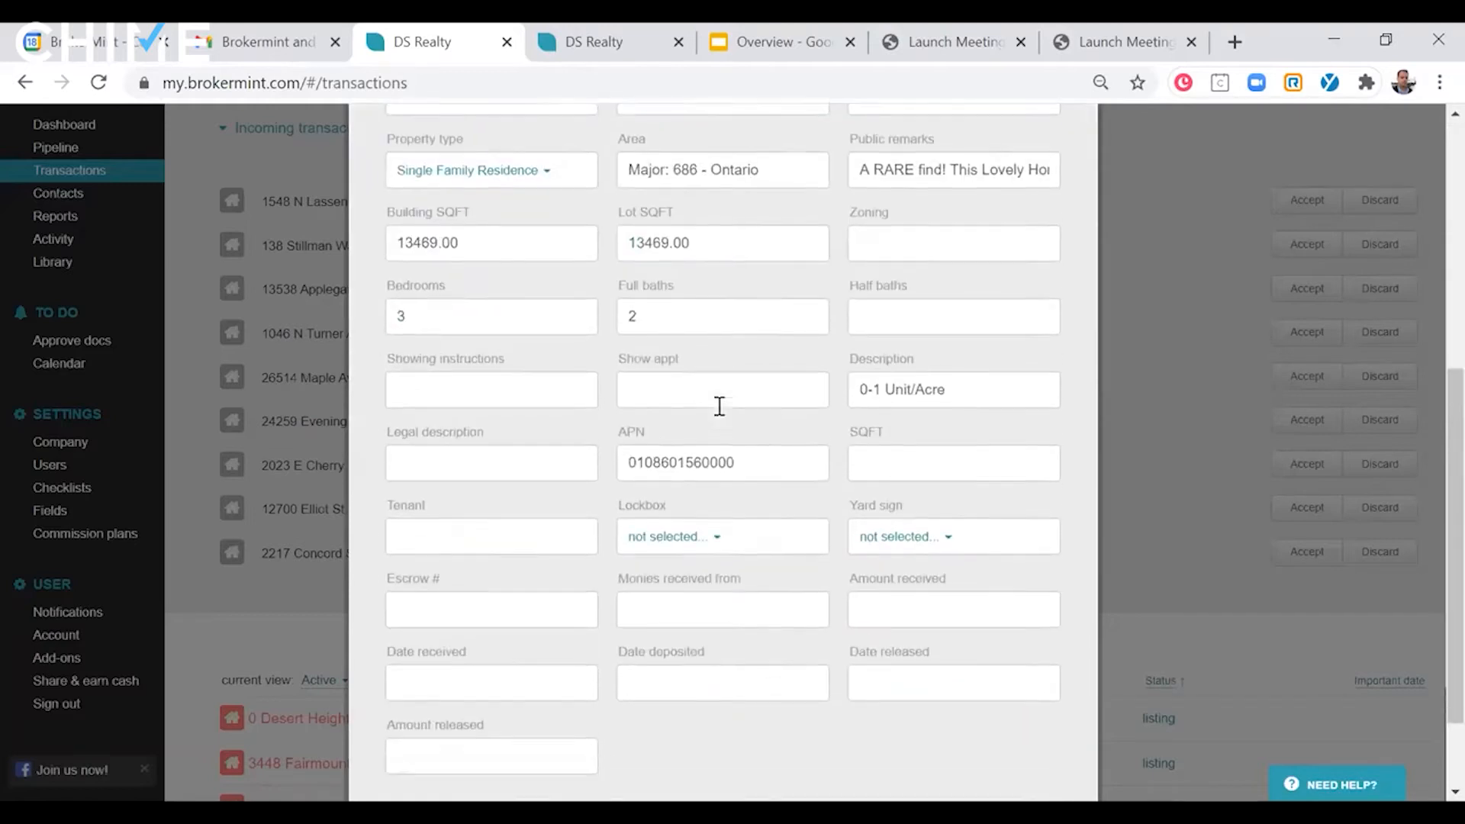
scroll(734, 420, "up", 2)
scroll(736, 420, "up", 7)
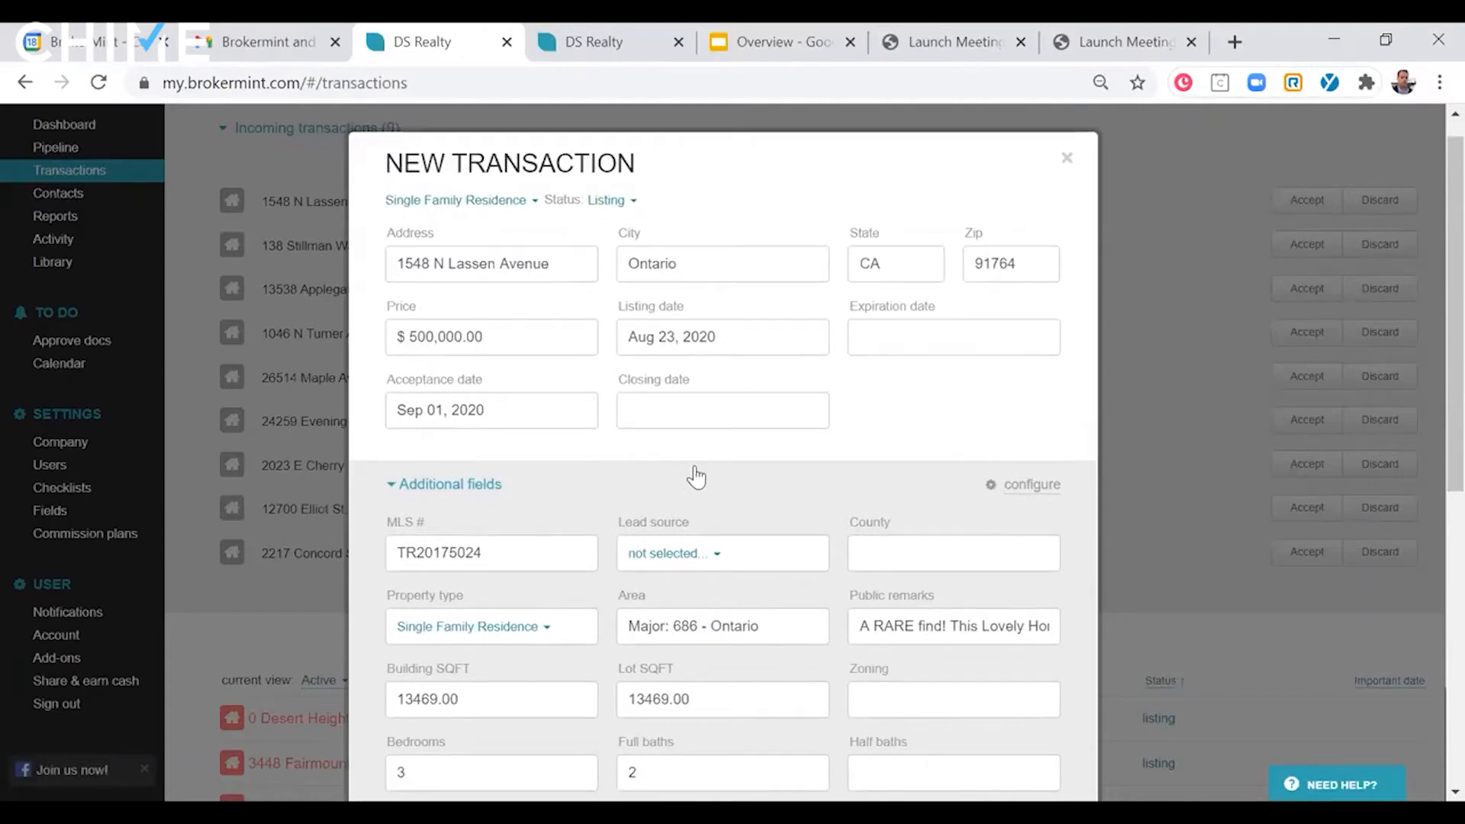
scroll(694, 469, "down", 3)
scroll(696, 469, "down", 2)
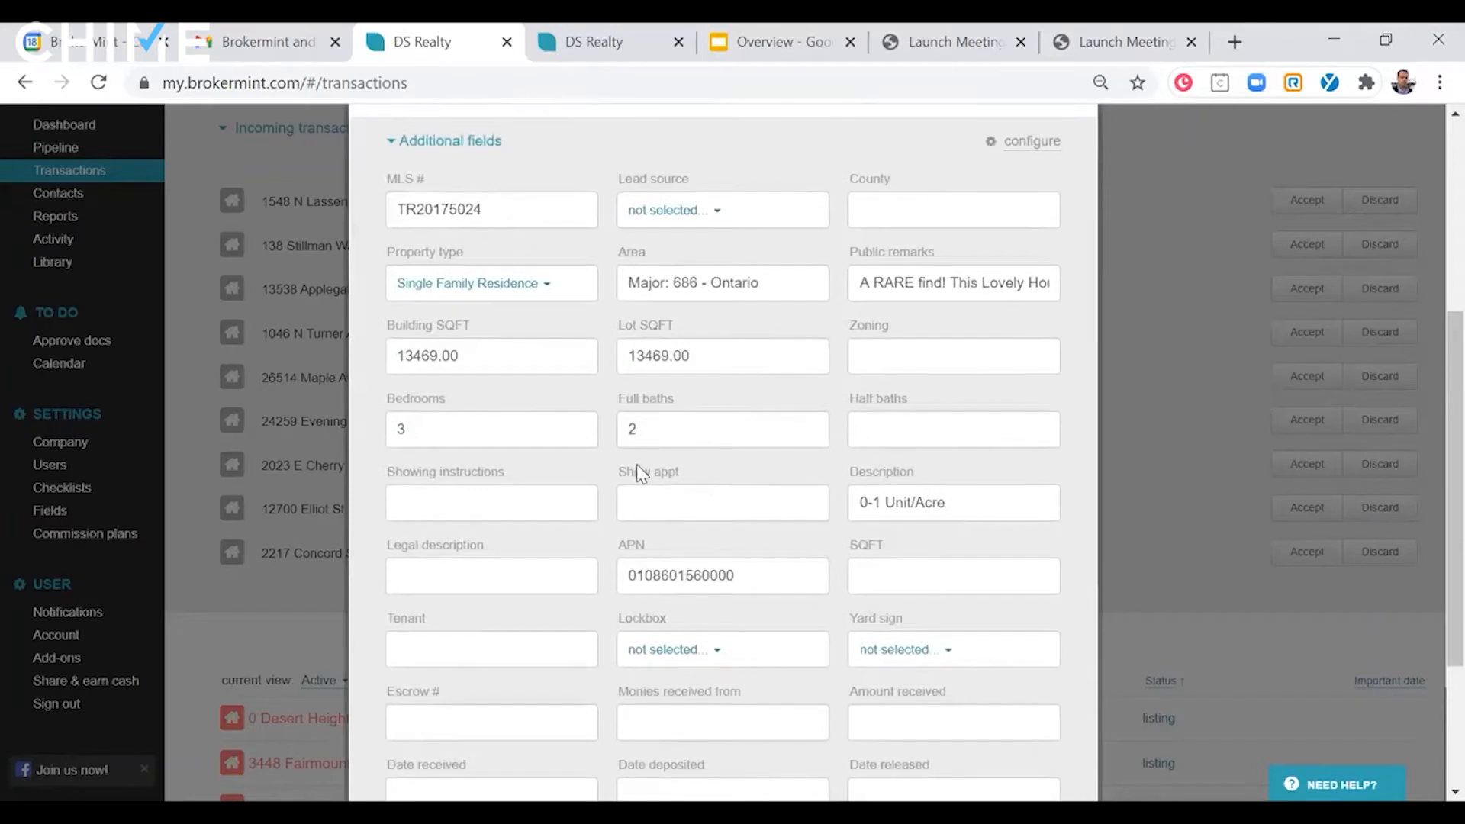
scroll(636, 464, "up", 5)
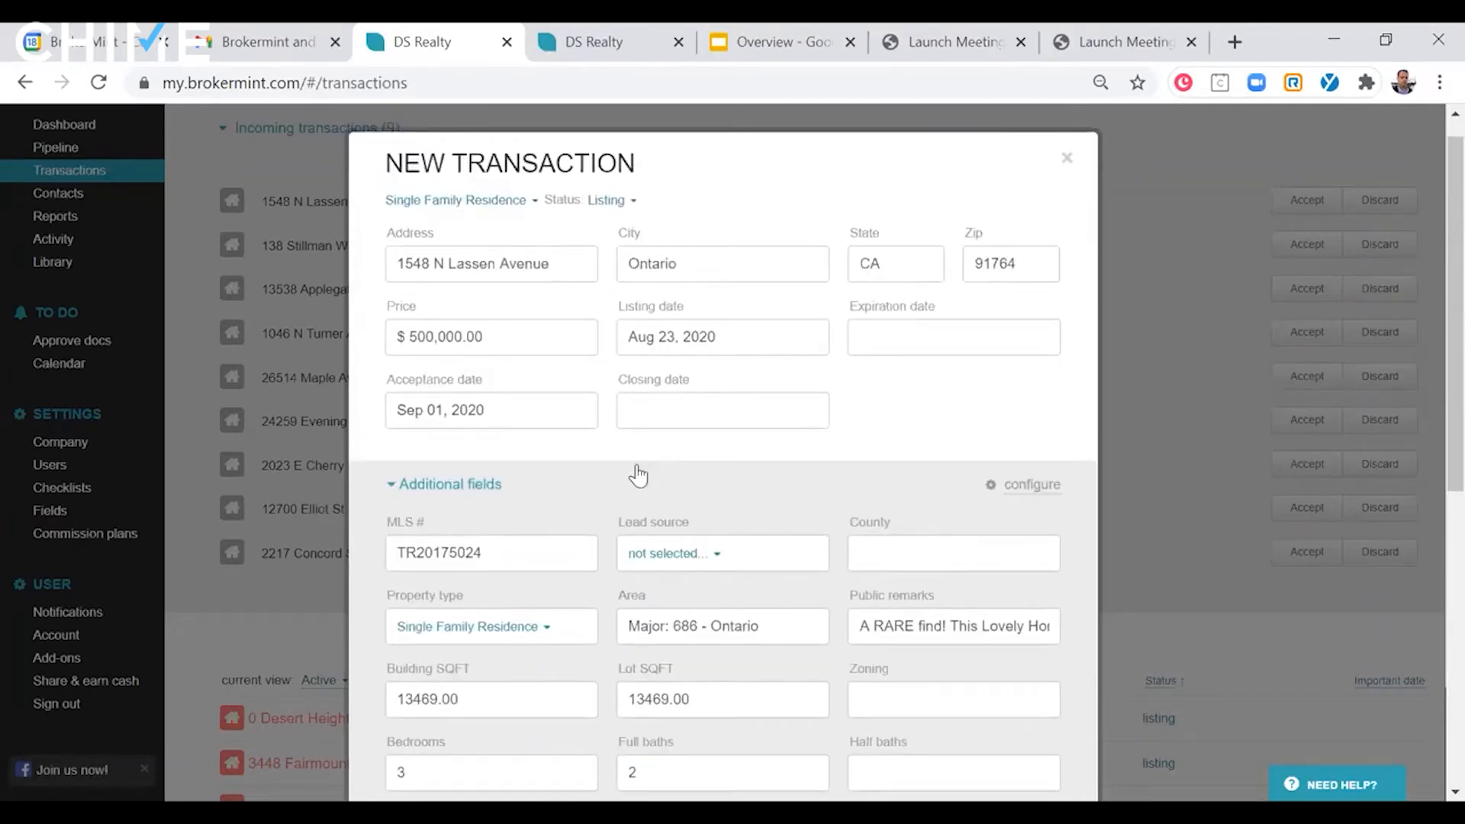
scroll(637, 475, "down", 5)
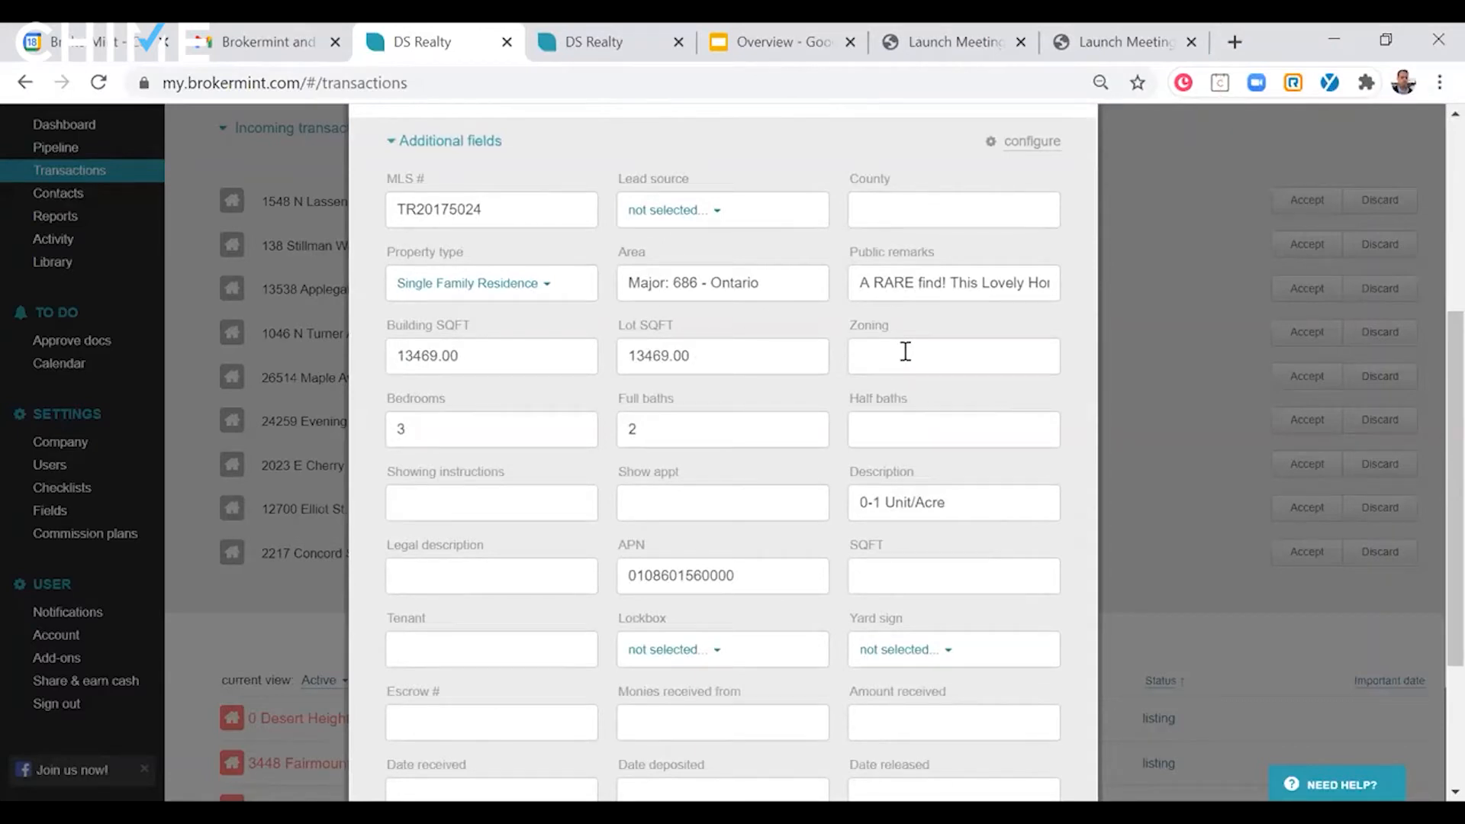
scroll(905, 351, "up", 5)
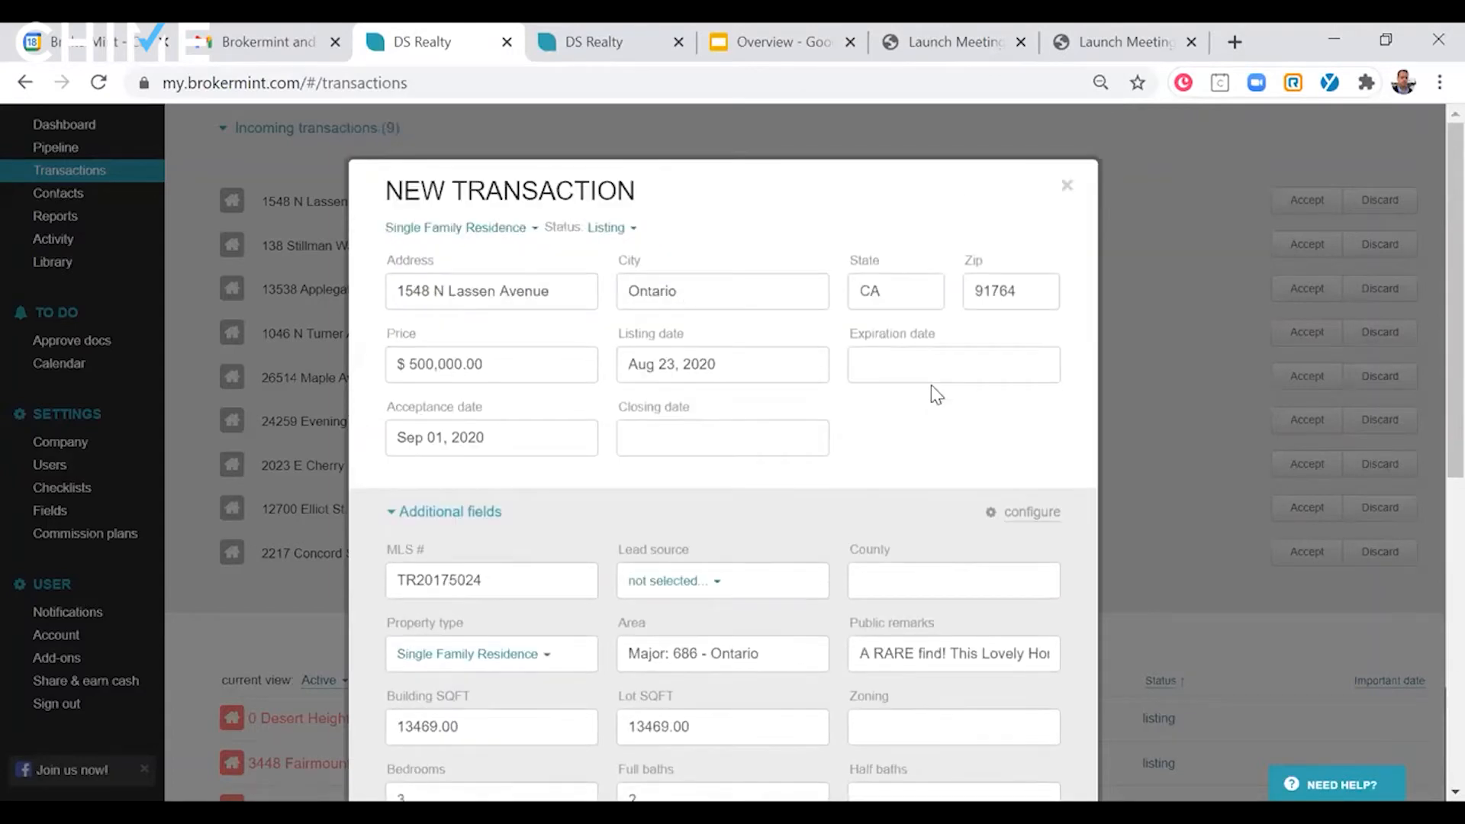
- Check the available transaction types and statuses, and close the form without saving
left_click(471, 233)
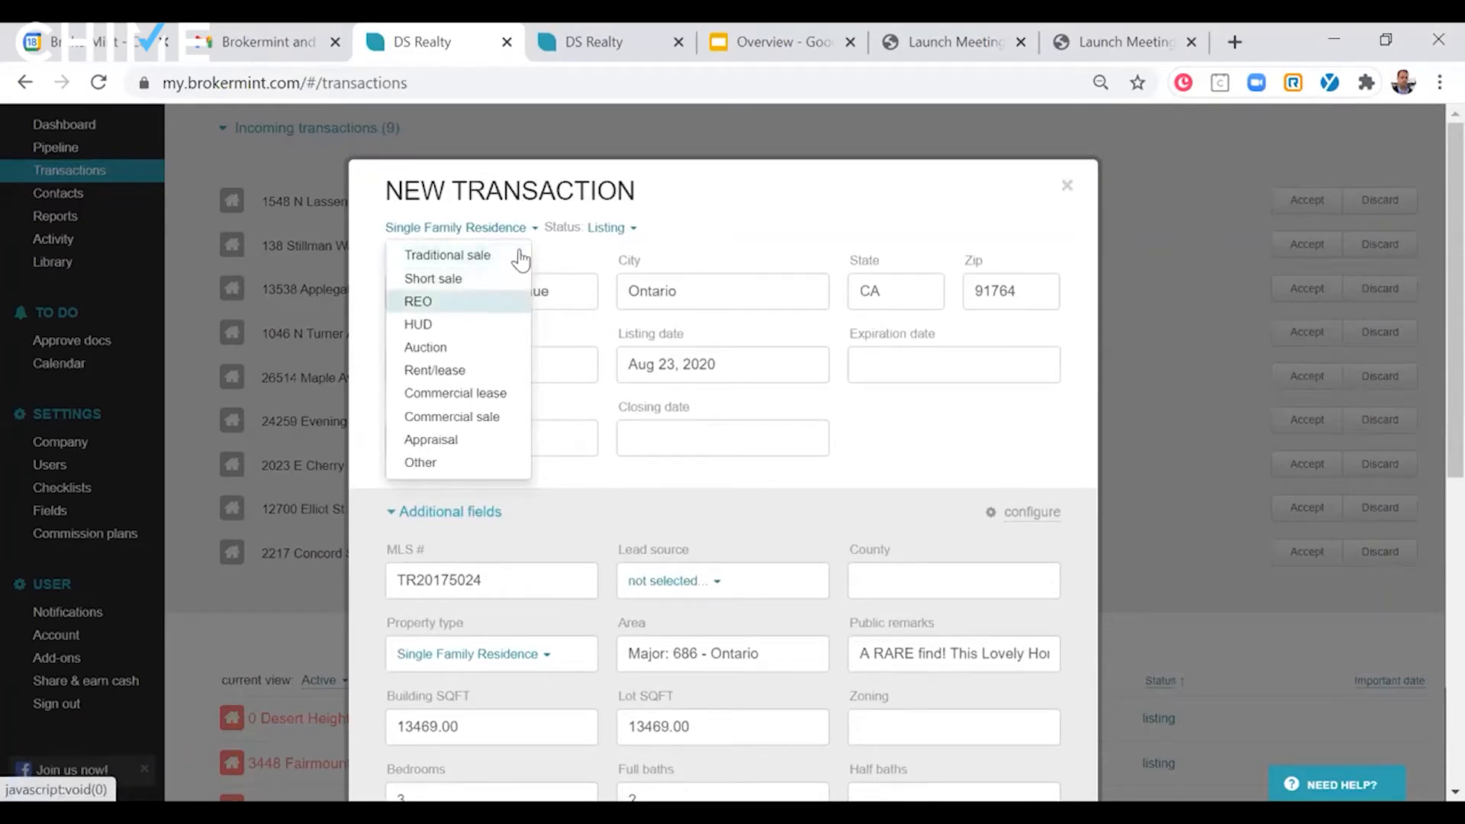
left_click(607, 228)
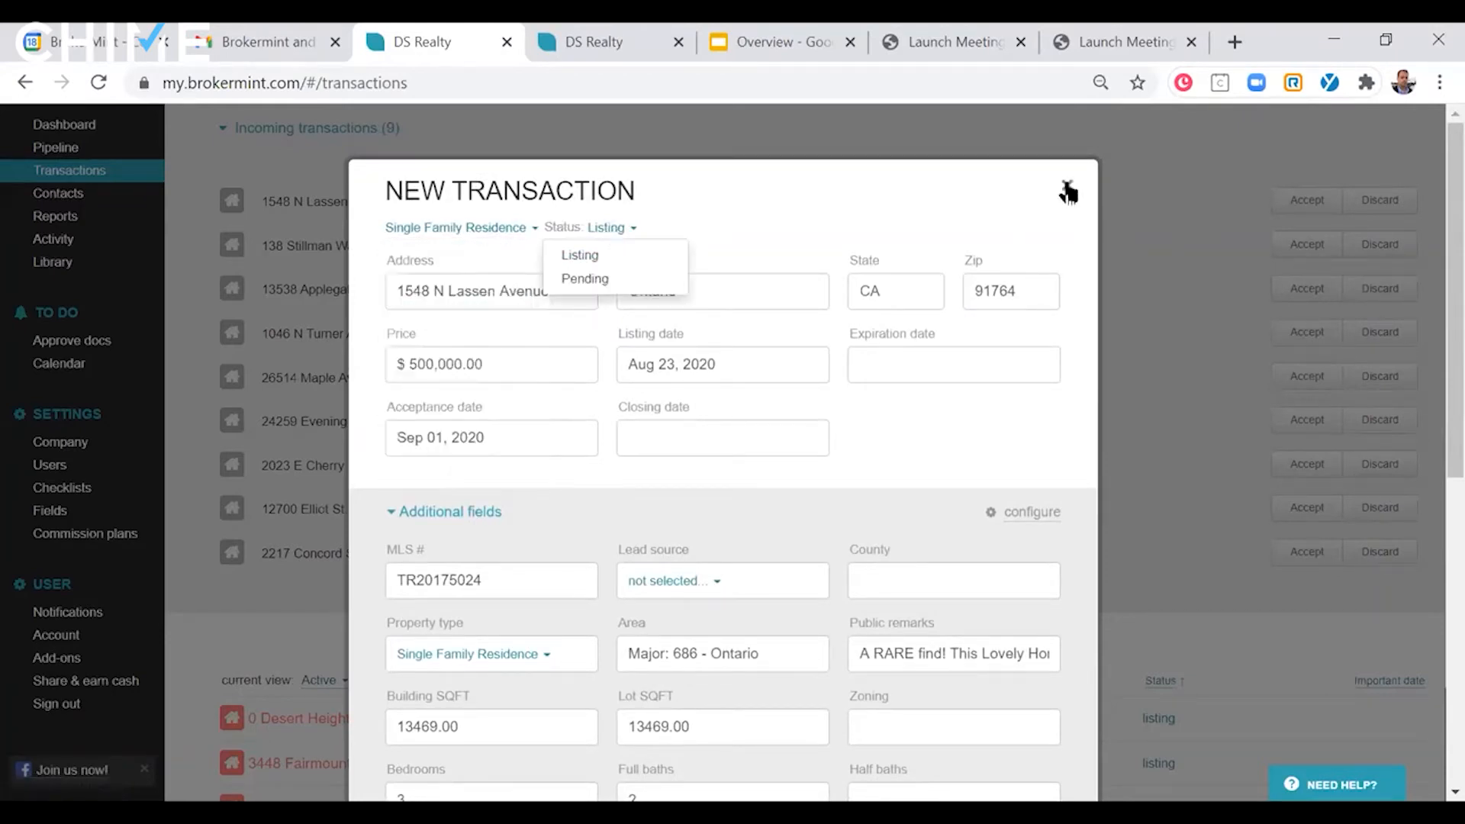
left_click(1066, 185)
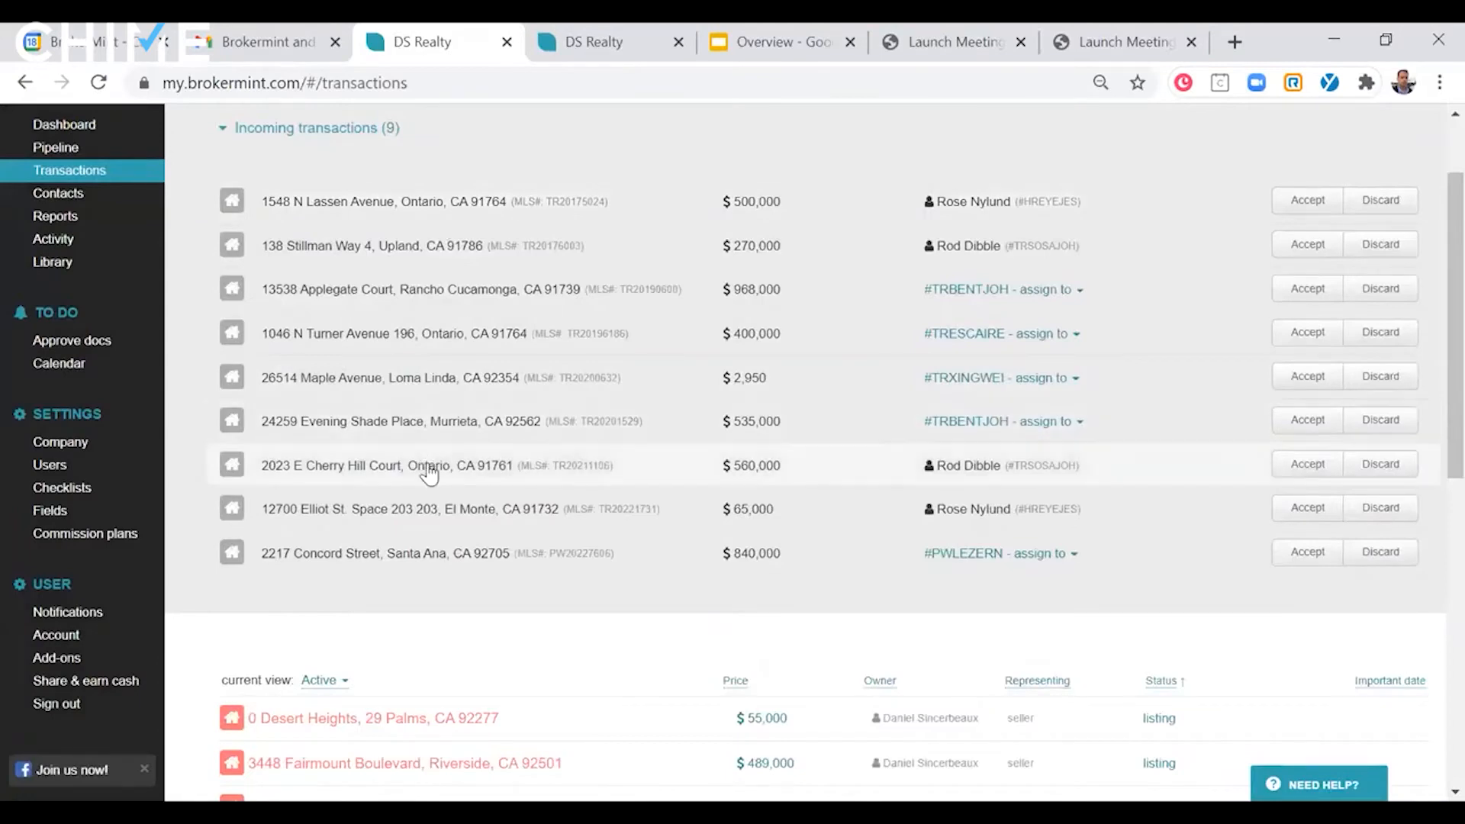
- Open the $455,000 seller listing from the active transactions
scroll(431, 466, "down", 5)
scroll(582, 496, "down", 2)
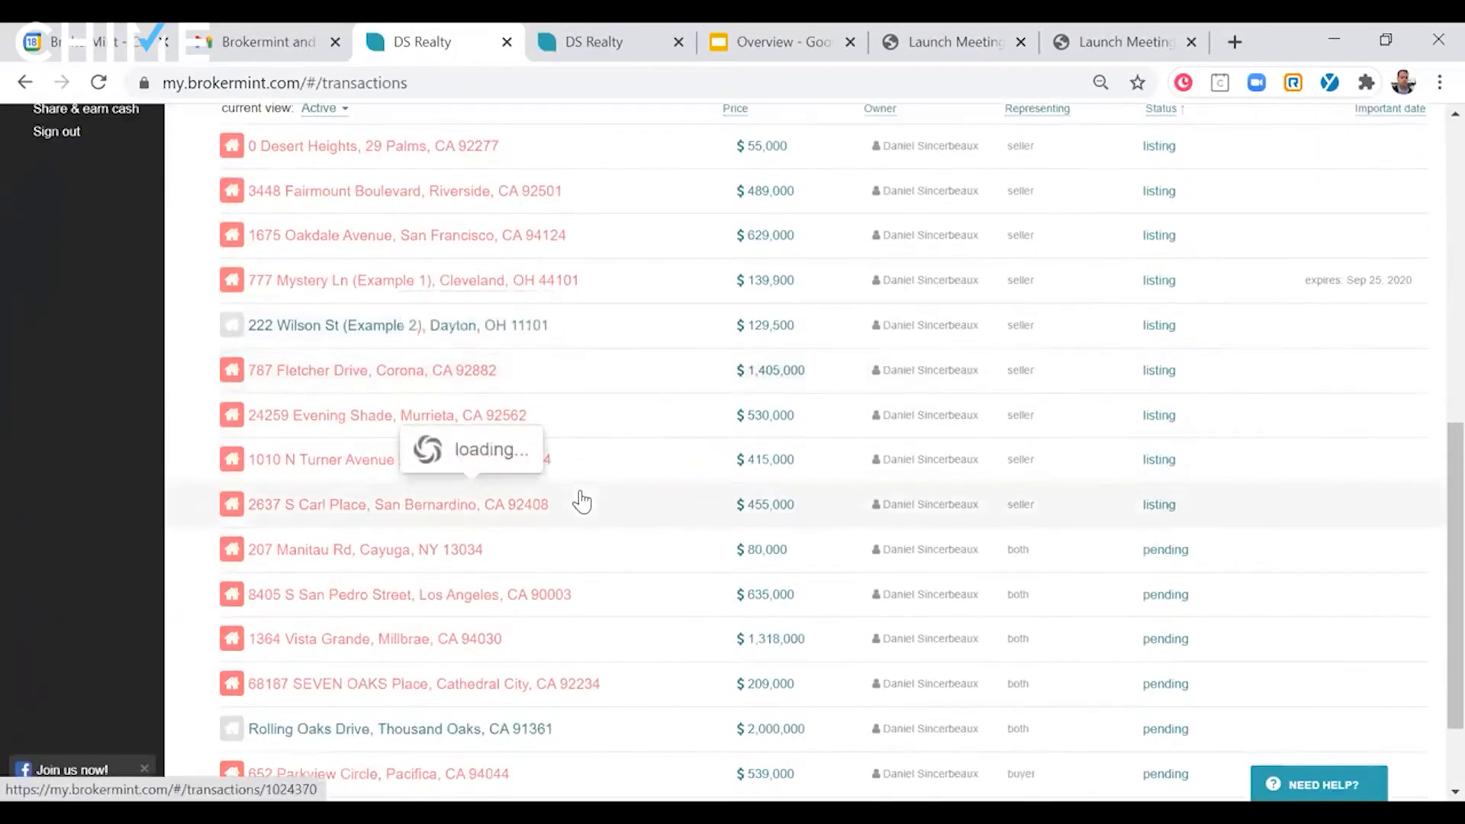
left_click(582, 501)
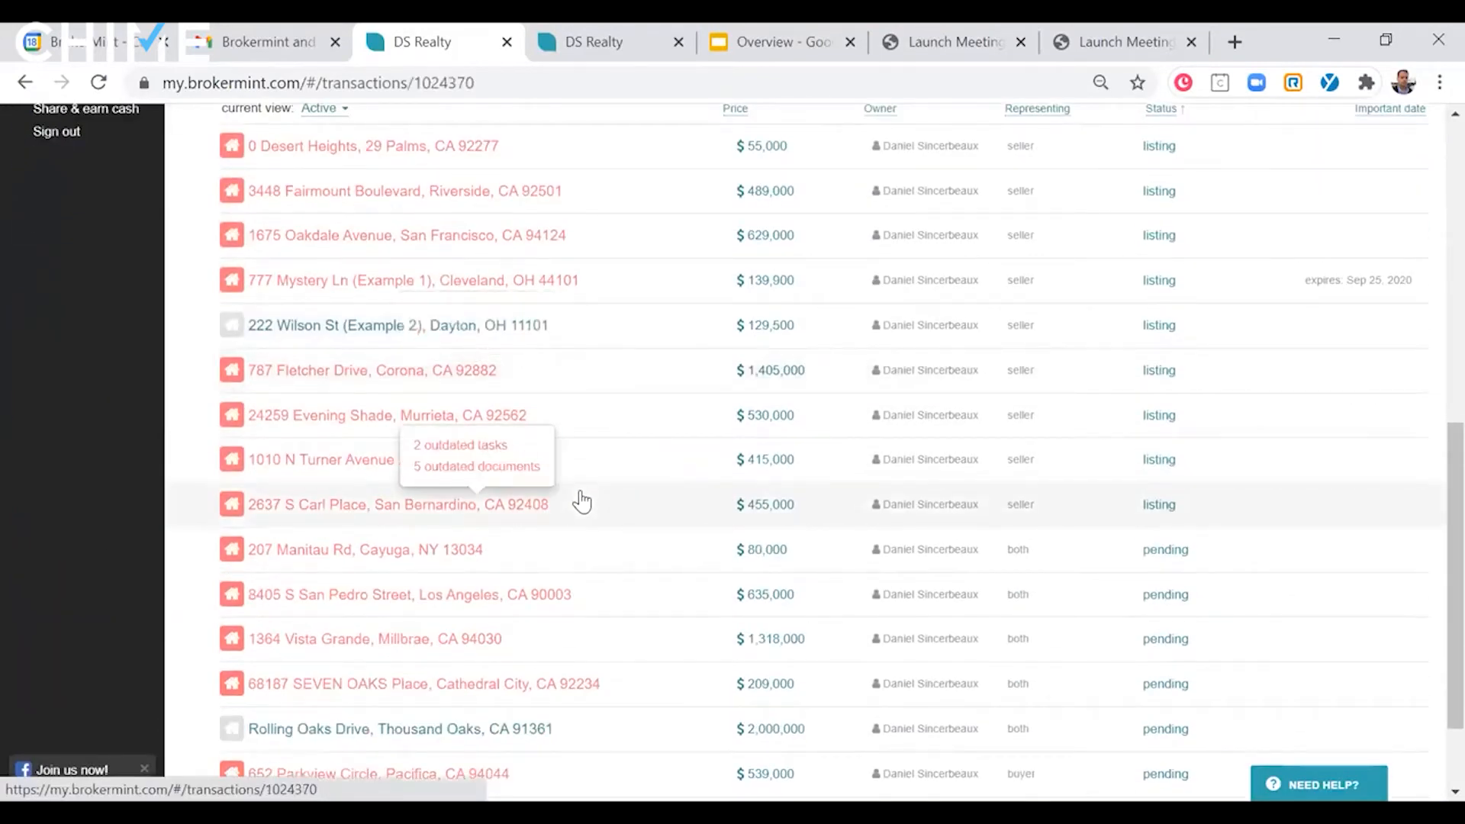
- Review the transaction's property details and contacts, and open its Listing checklist
scroll(677, 447, "down", 2)
scroll(505, 550, "up", 2)
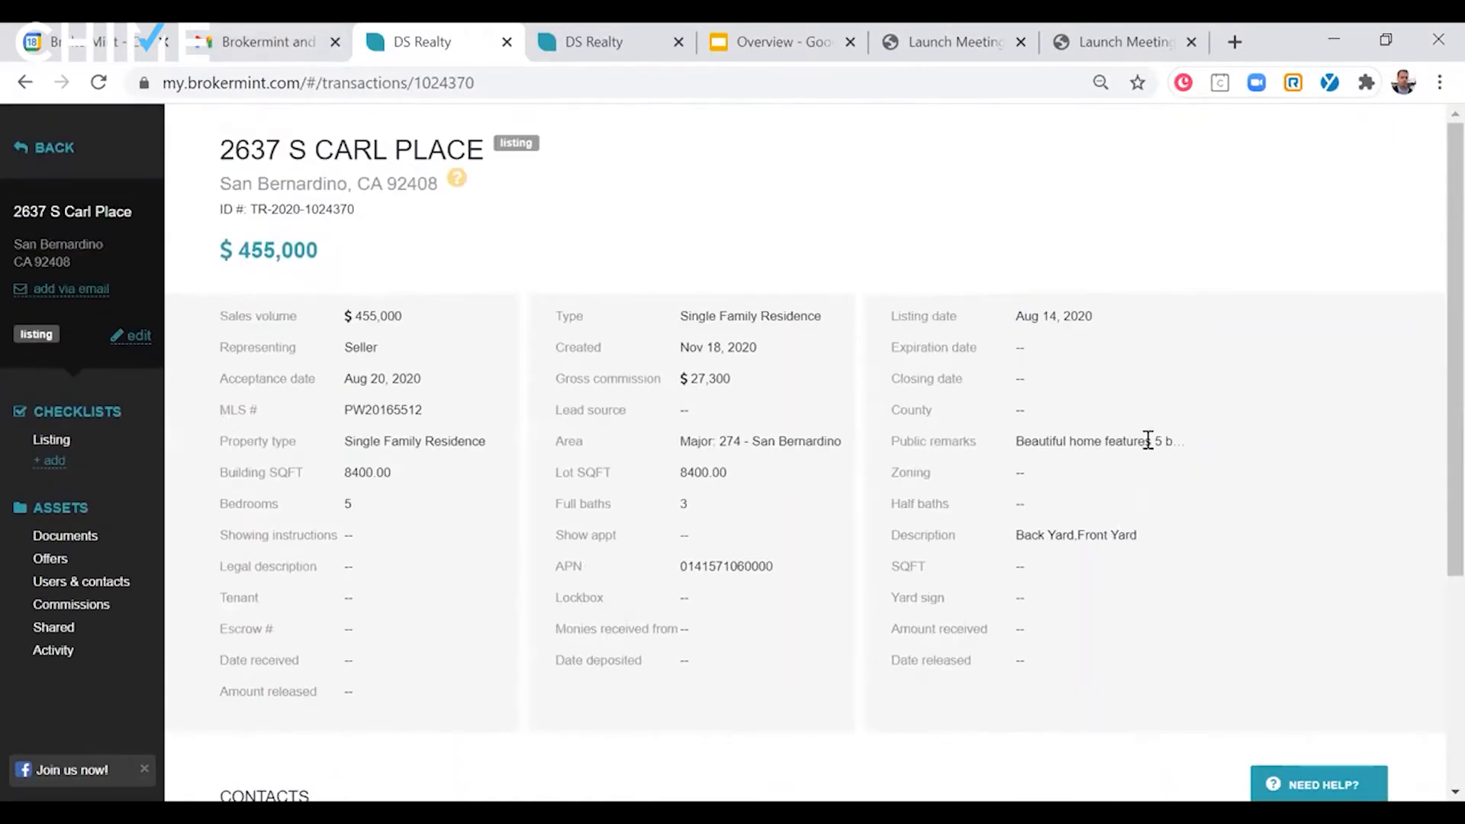
scroll(1190, 457, "down", 3)
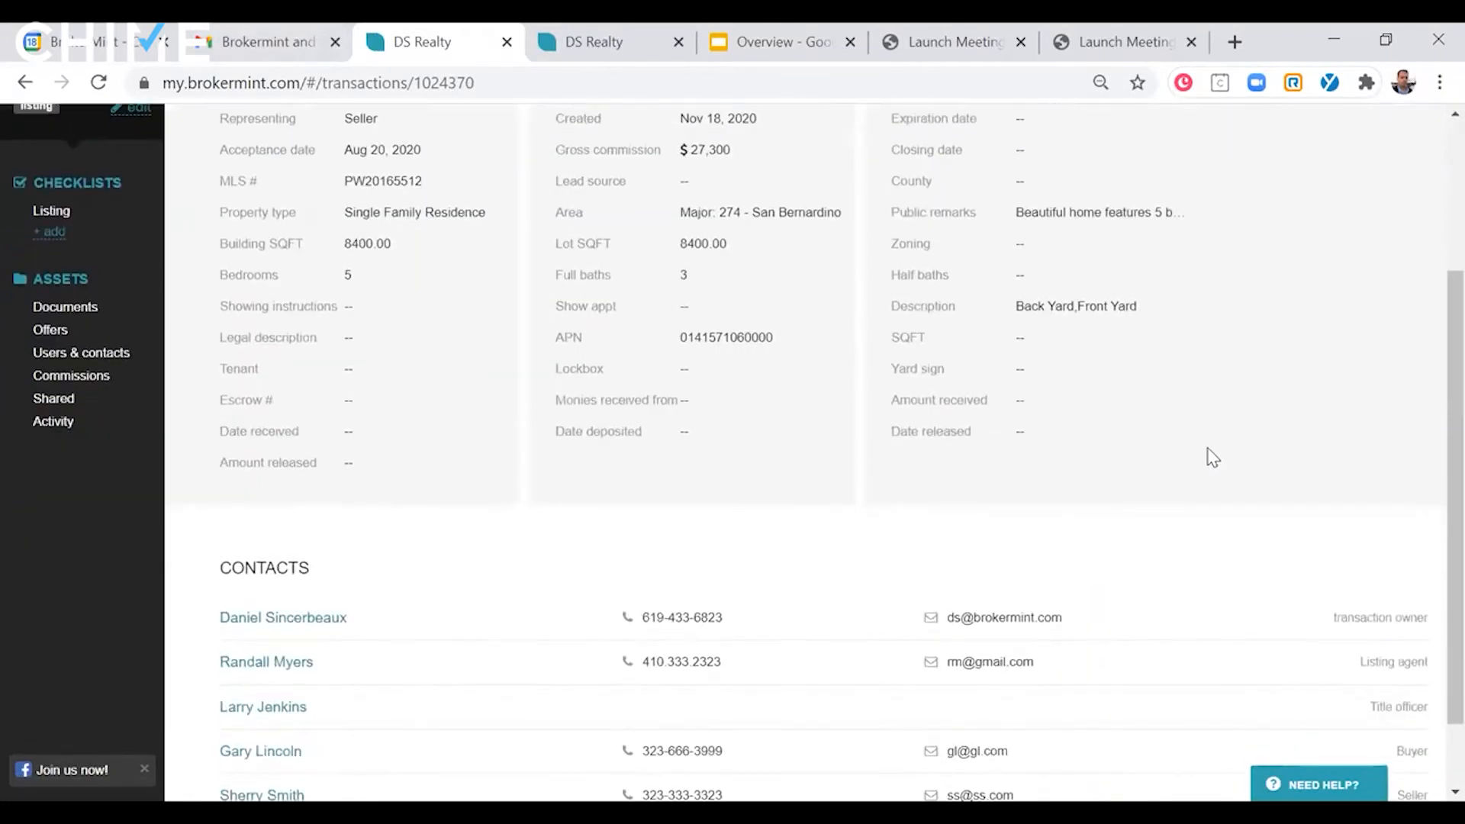
scroll(1211, 458, "down", 1)
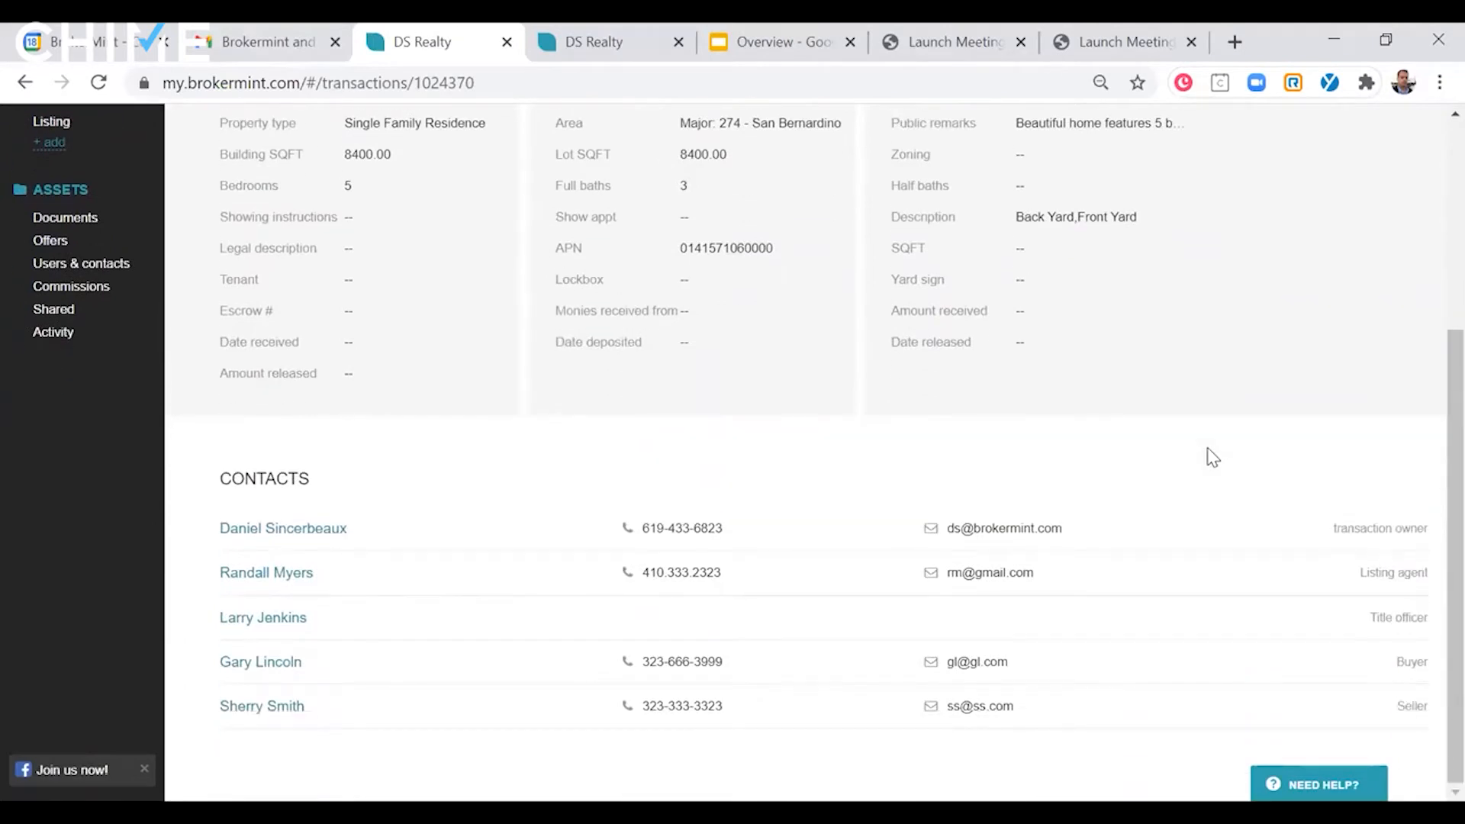
scroll(599, 455, "up", 2)
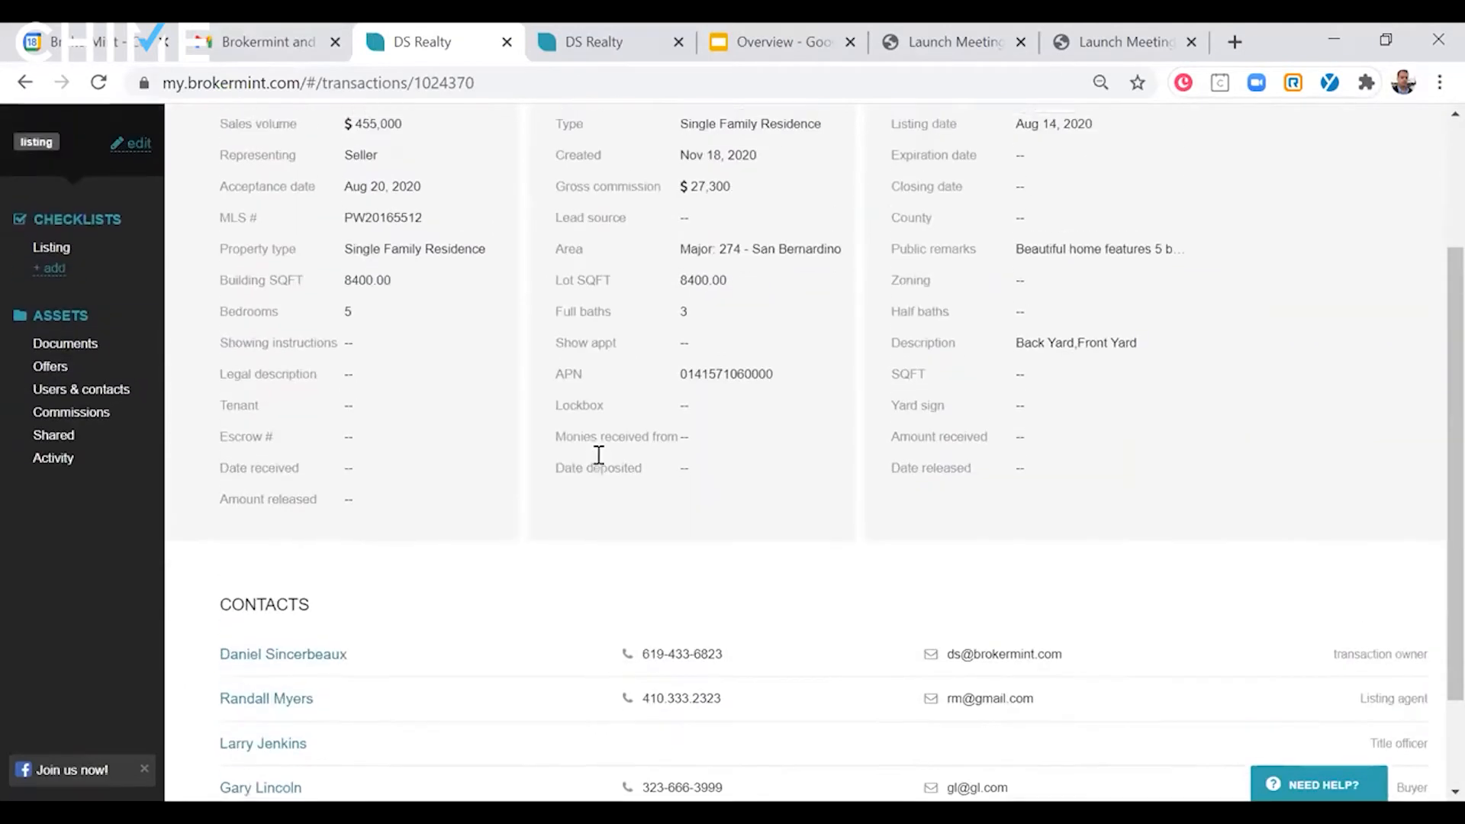
scroll(599, 455, "up", 3)
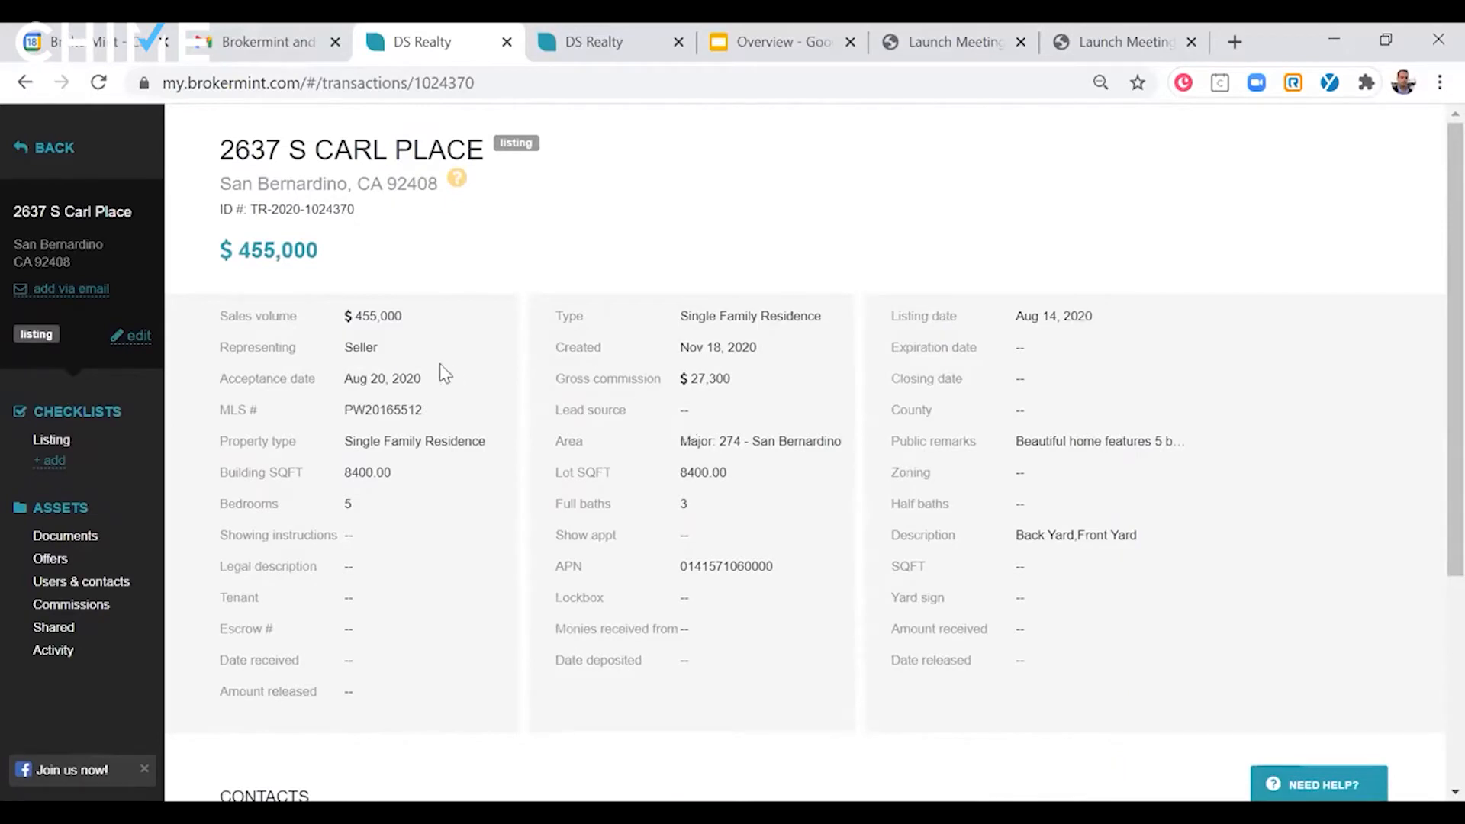
left_click(66, 442)
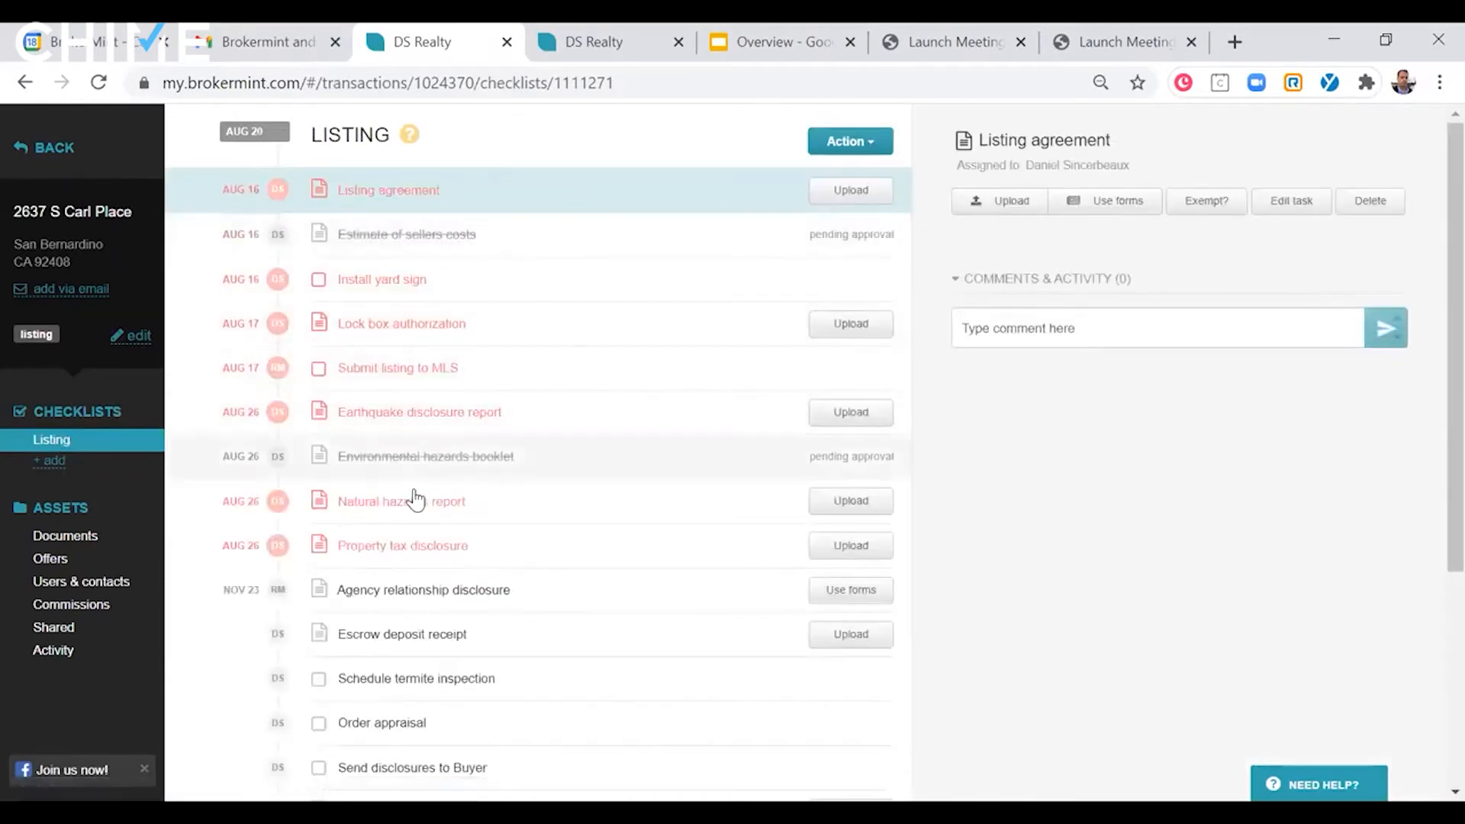
- In the Buying checklist template, open the Buyer referral agreement task and check its assignee role and document requirement options
left_click(645, 38)
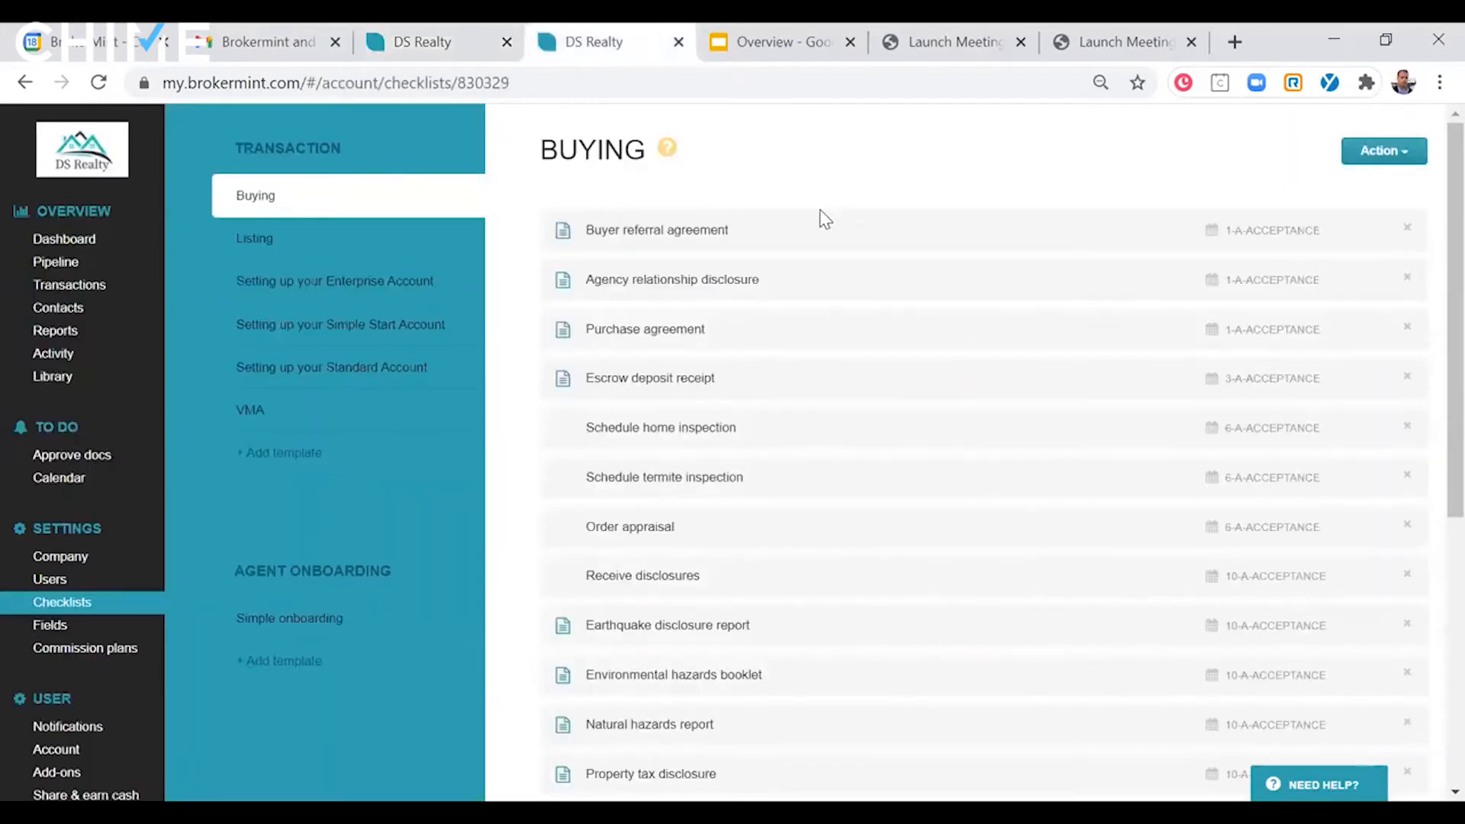
left_click(794, 240)
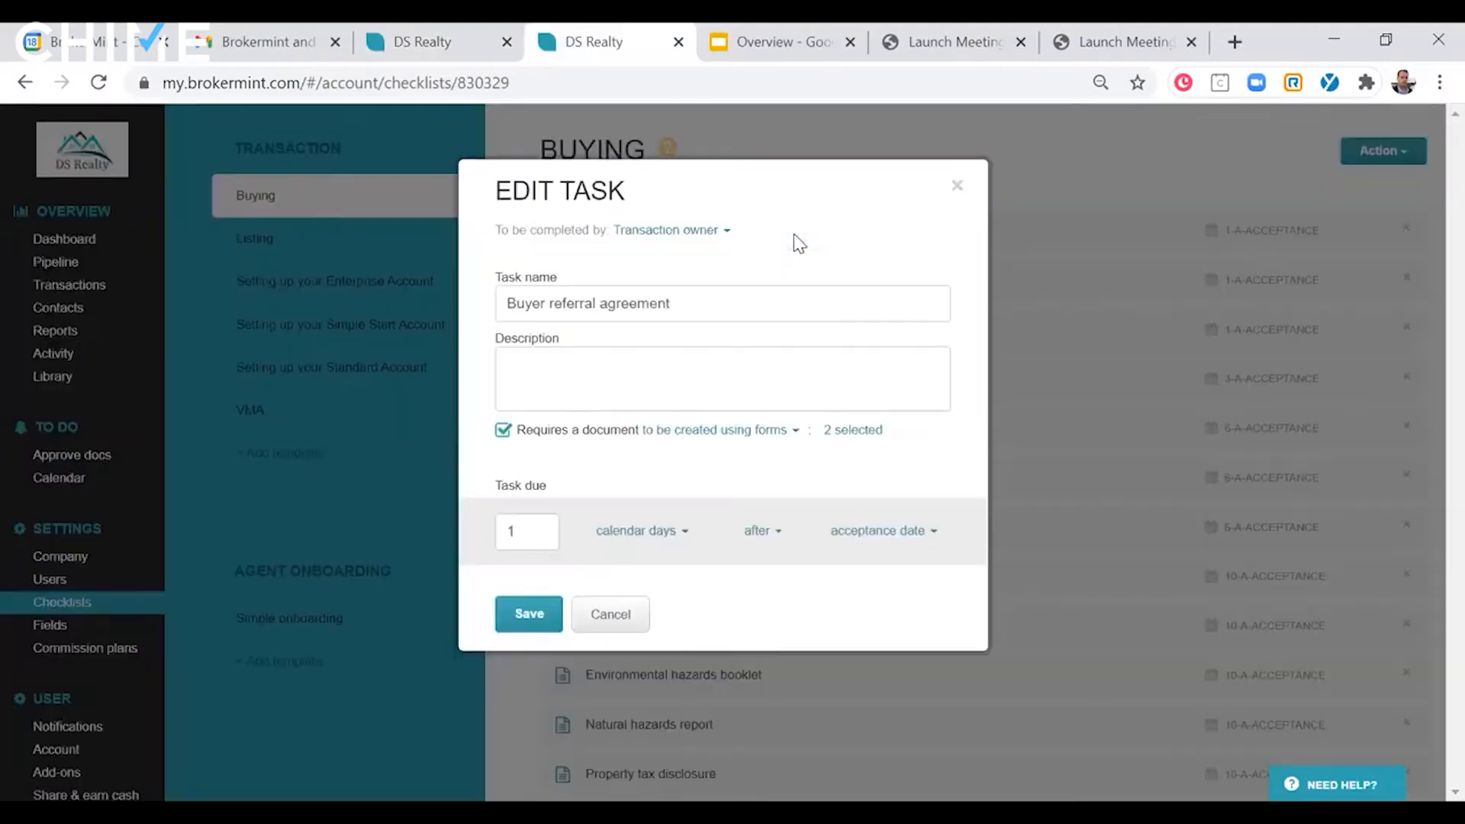
left_click(701, 231)
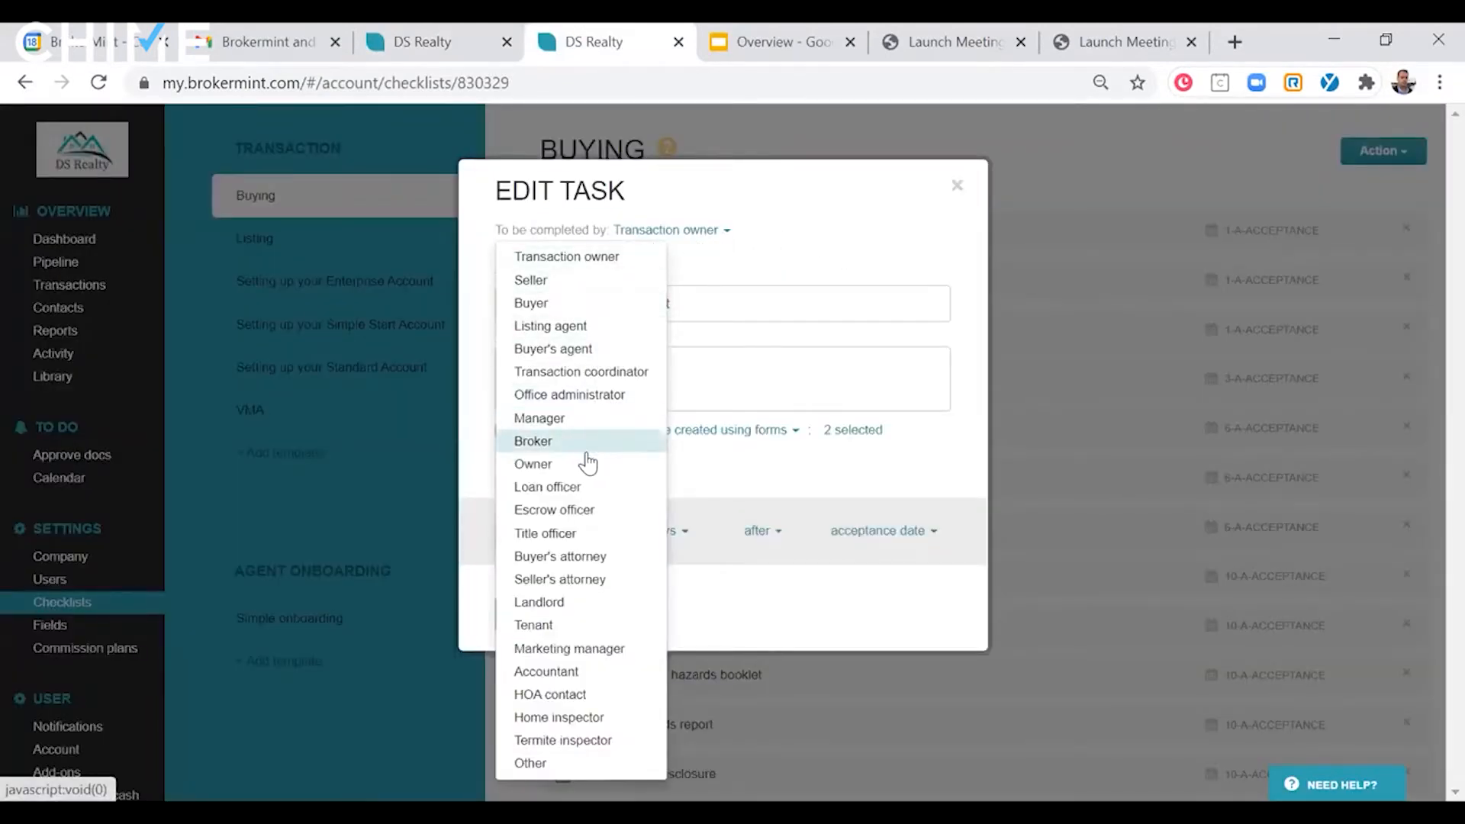
left_click(773, 188)
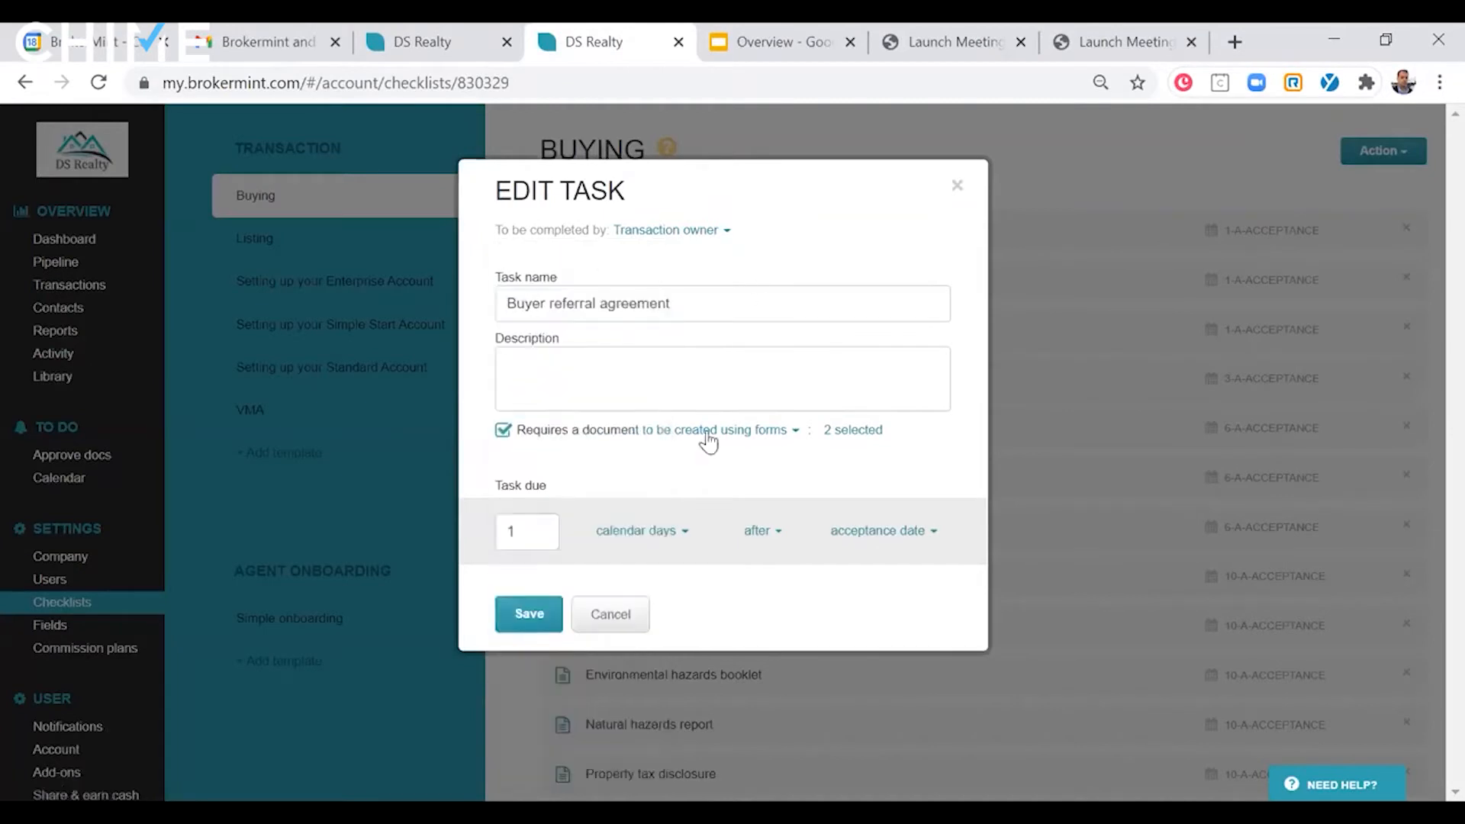
left_click(786, 431)
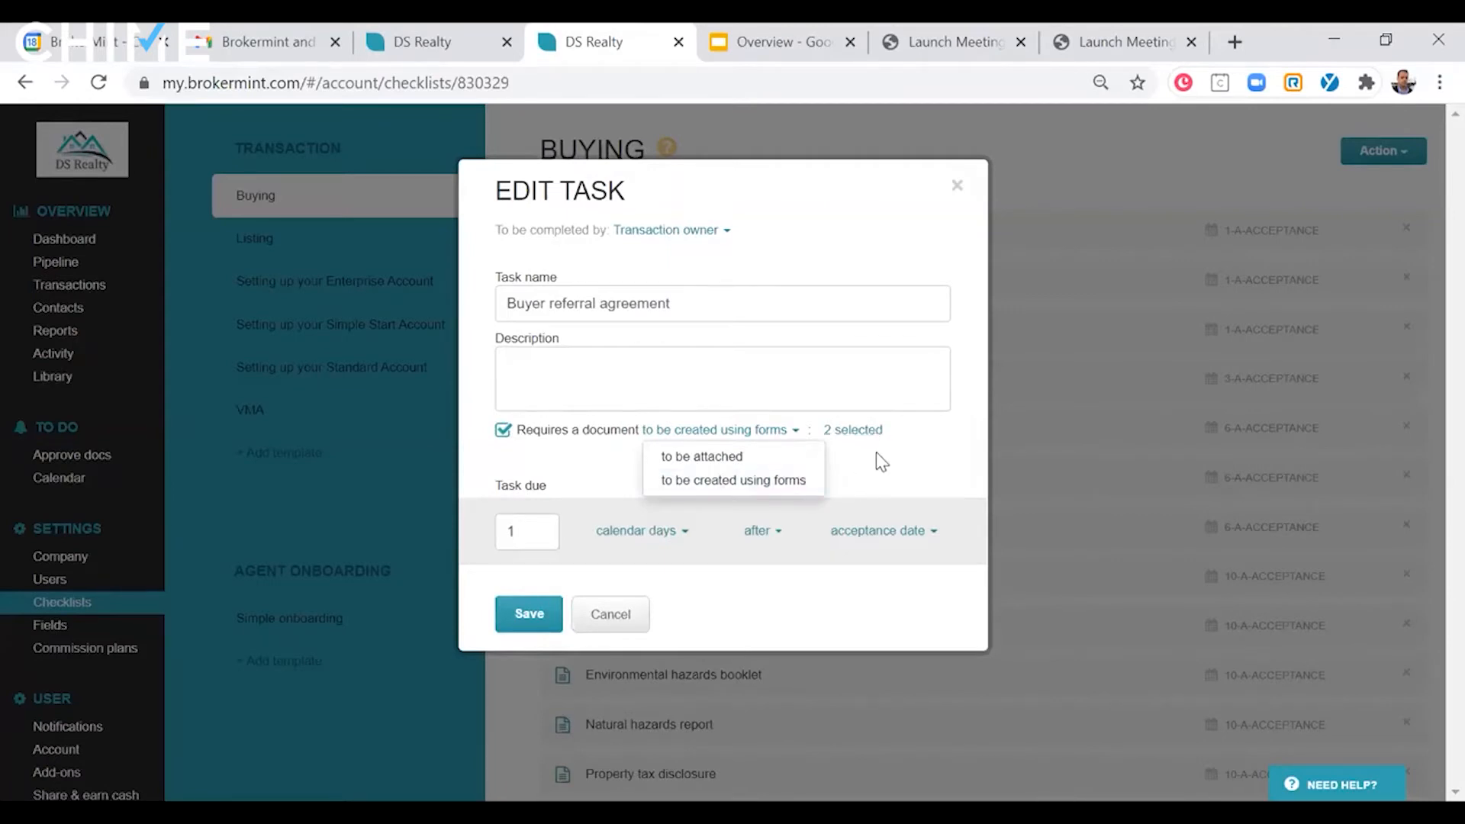
left_click(918, 424)
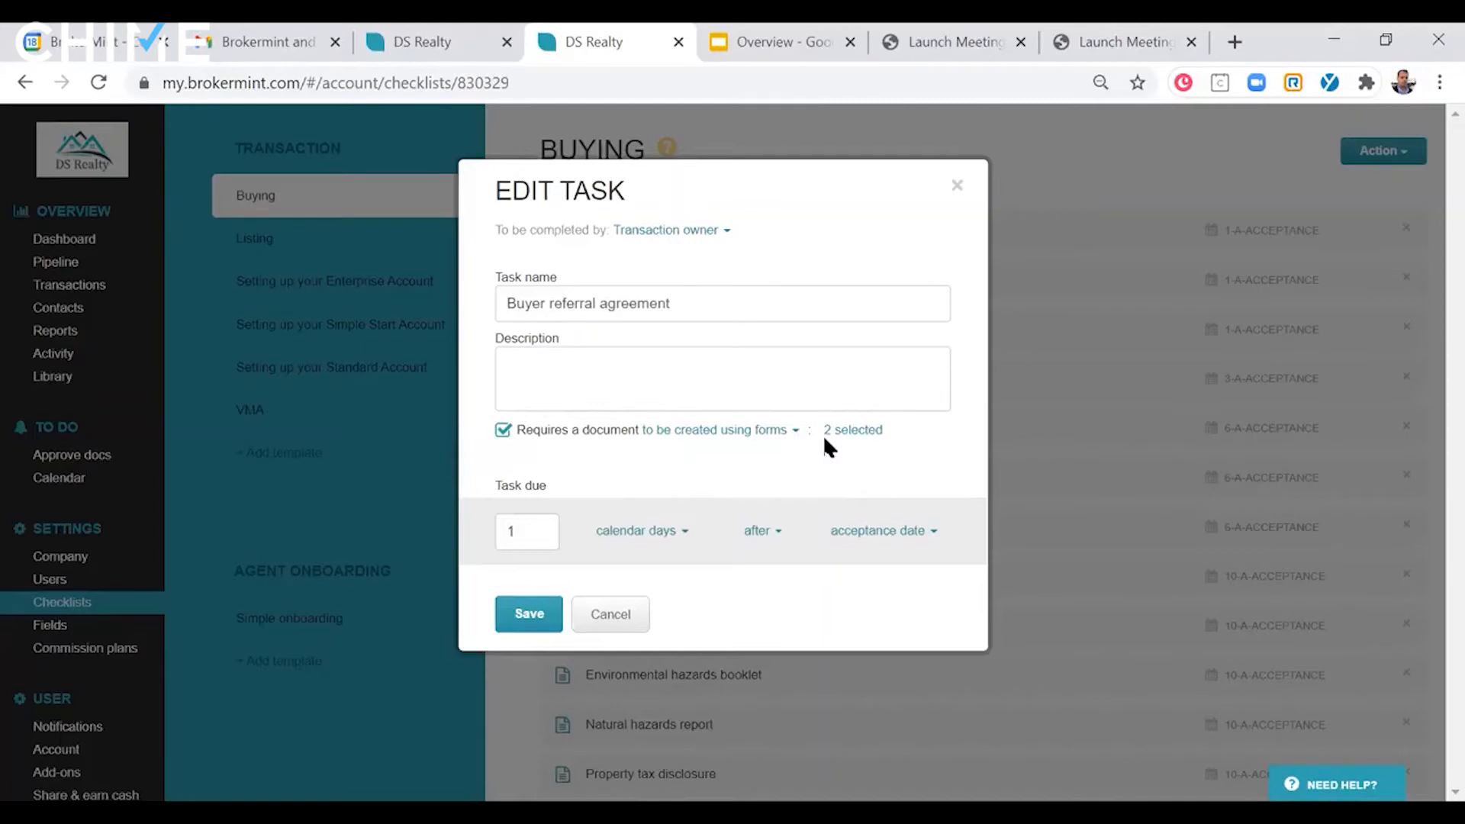
- Review the task's due date settings without saving changes, and return to the transaction's Listing checklist
left_click(528, 531)
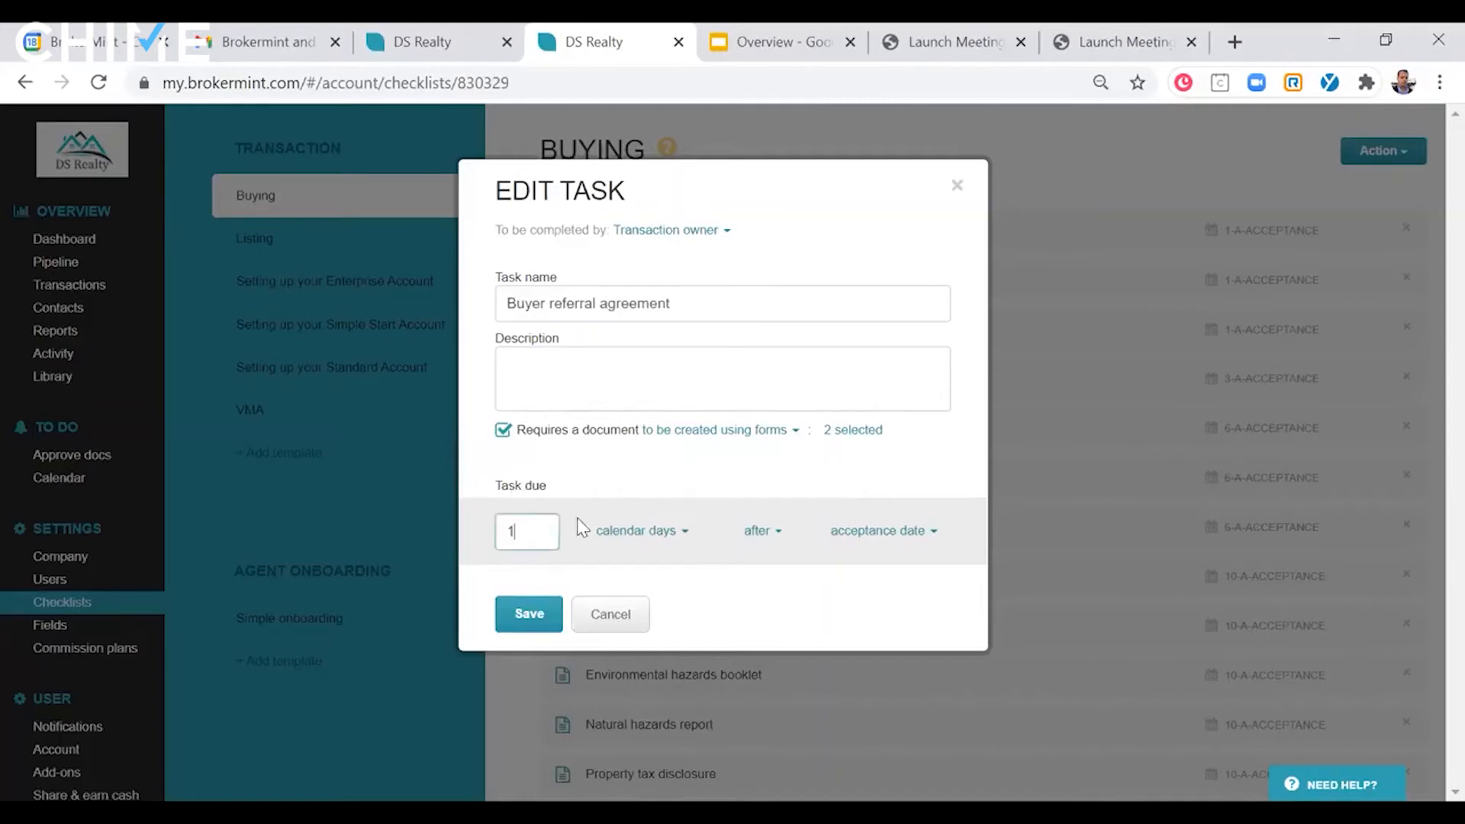
left_click(674, 525)
left_click(763, 532)
left_click(894, 539)
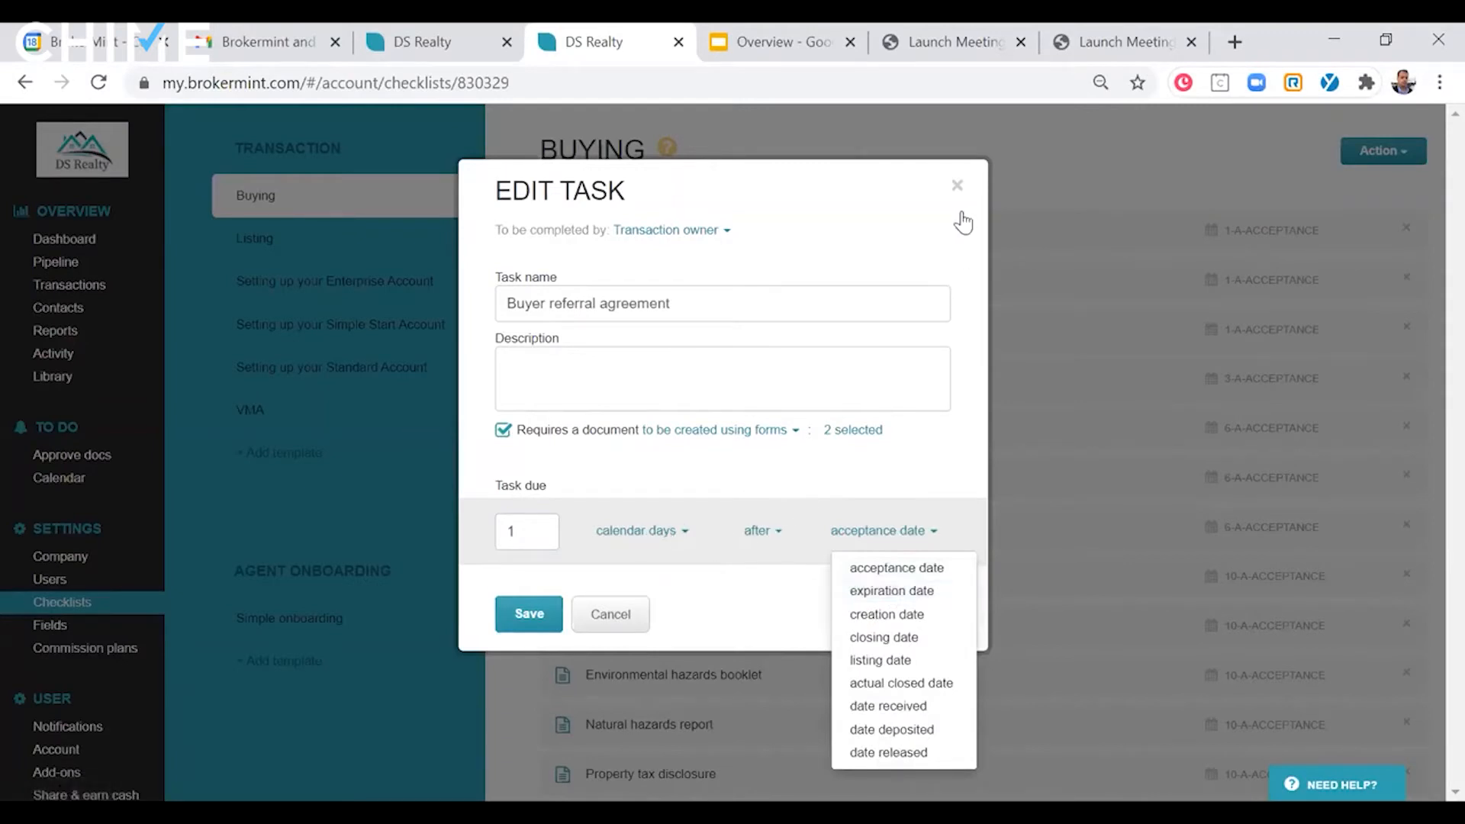
left_click(957, 185)
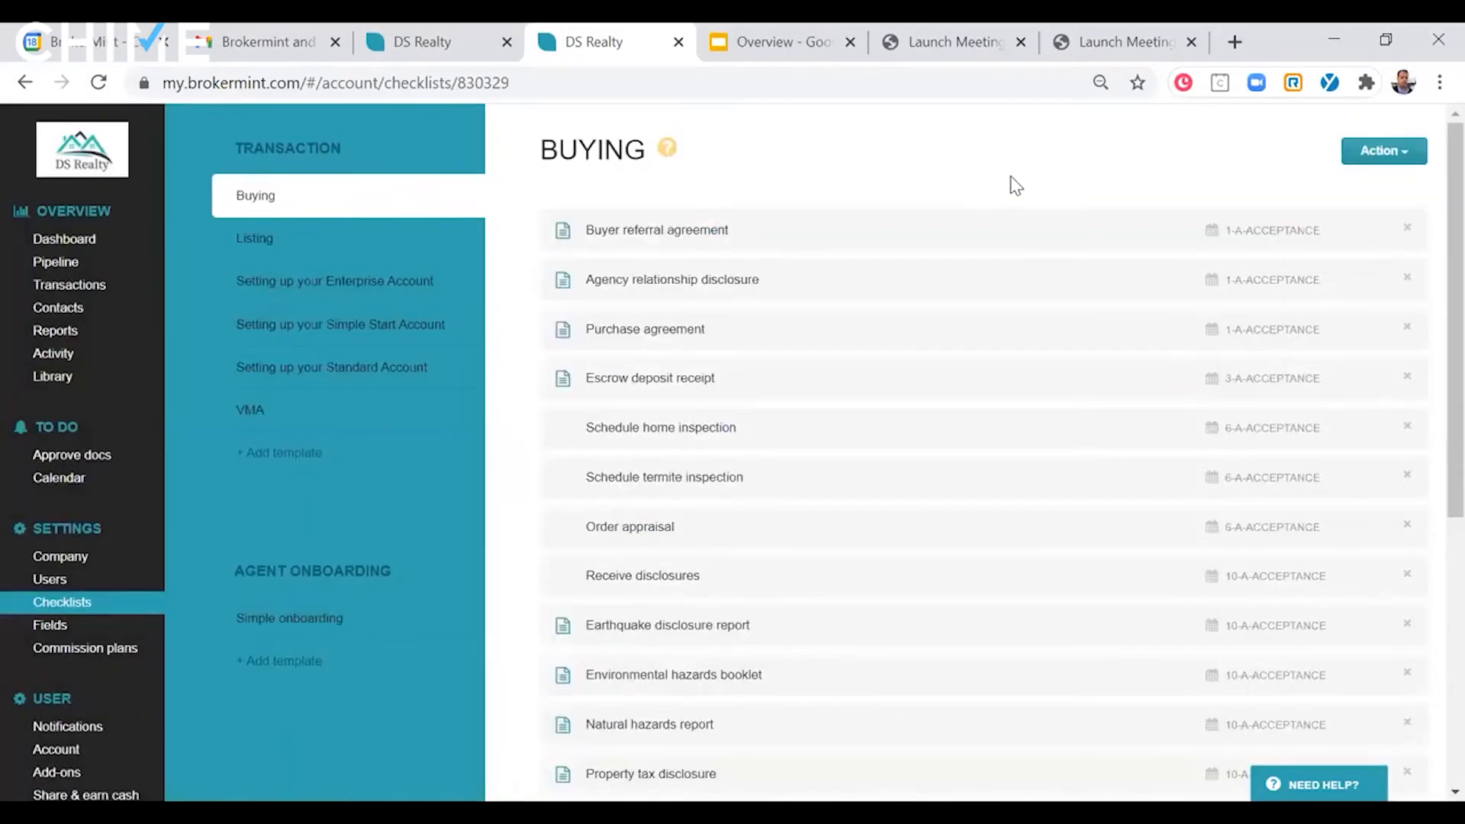
left_click(460, 30)
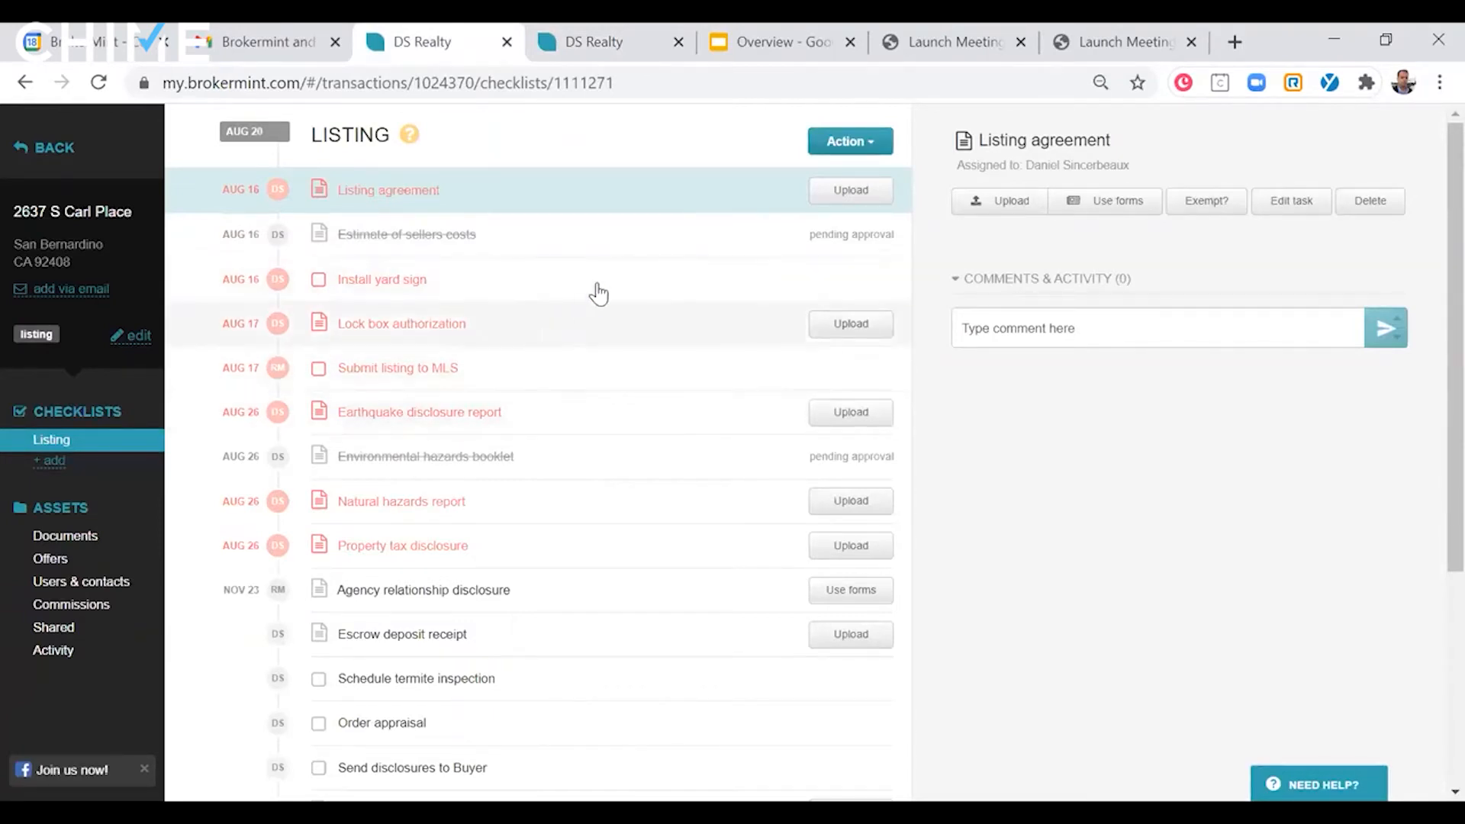
- Review the Listing checklist, open the transaction's unsorted documents, and check the task assignment options for Independent_contractor_agreement.pdf
scroll(600, 288, "down", 2)
scroll(598, 288, "up", 2)
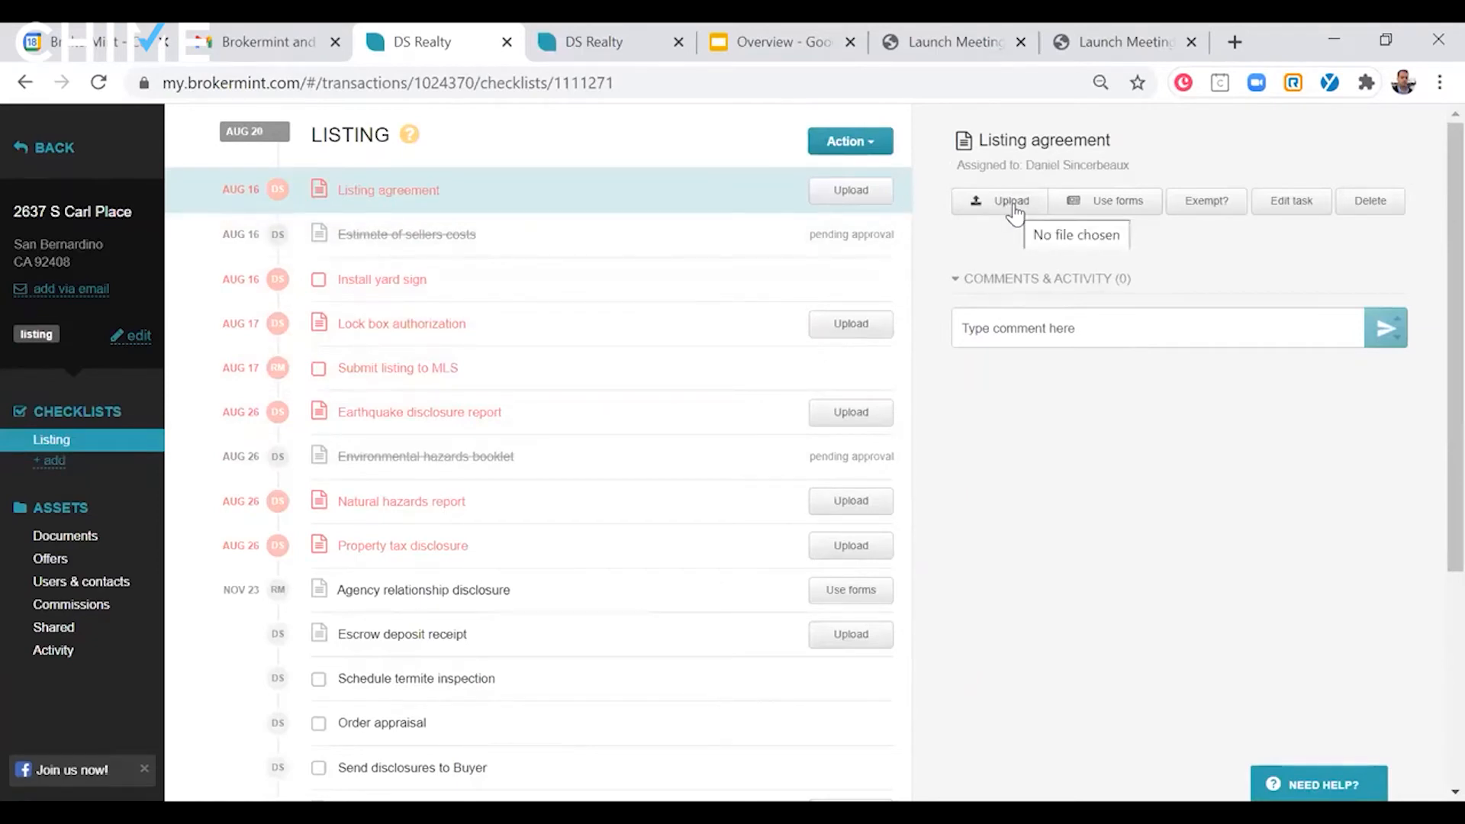
left_click(72, 536)
left_click(80, 561)
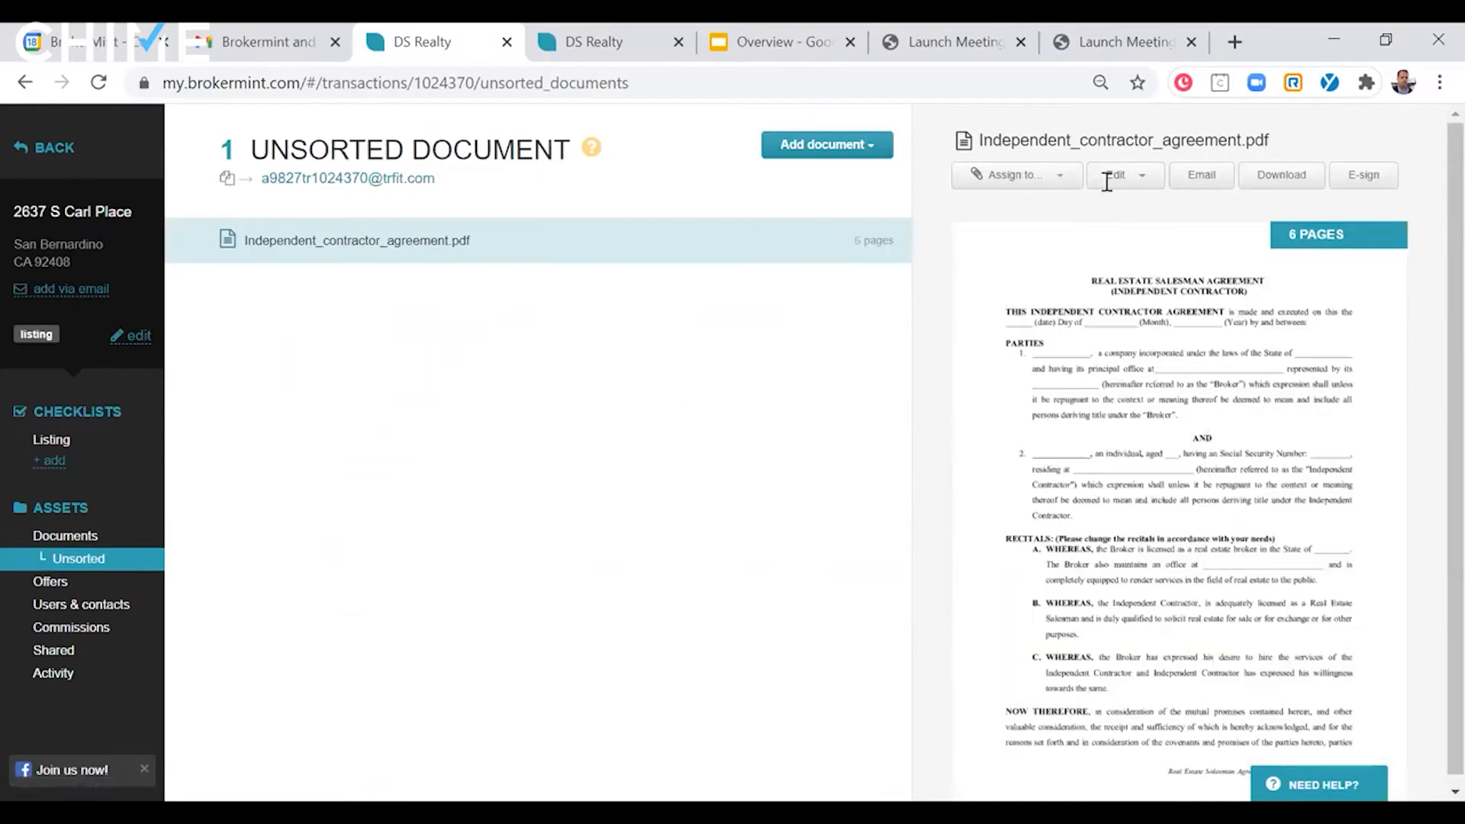
left_click(1018, 175)
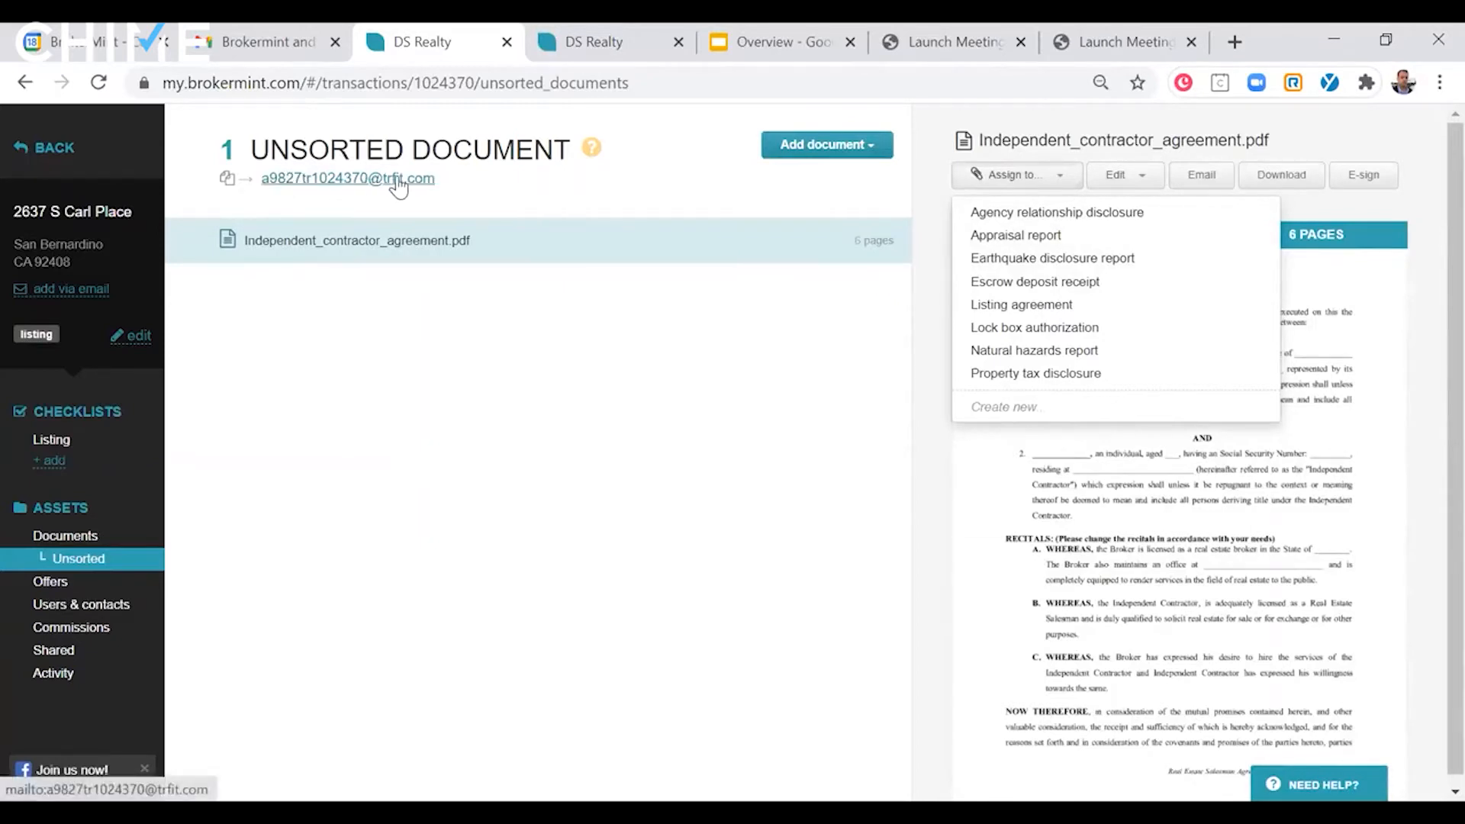
left_click(493, 354)
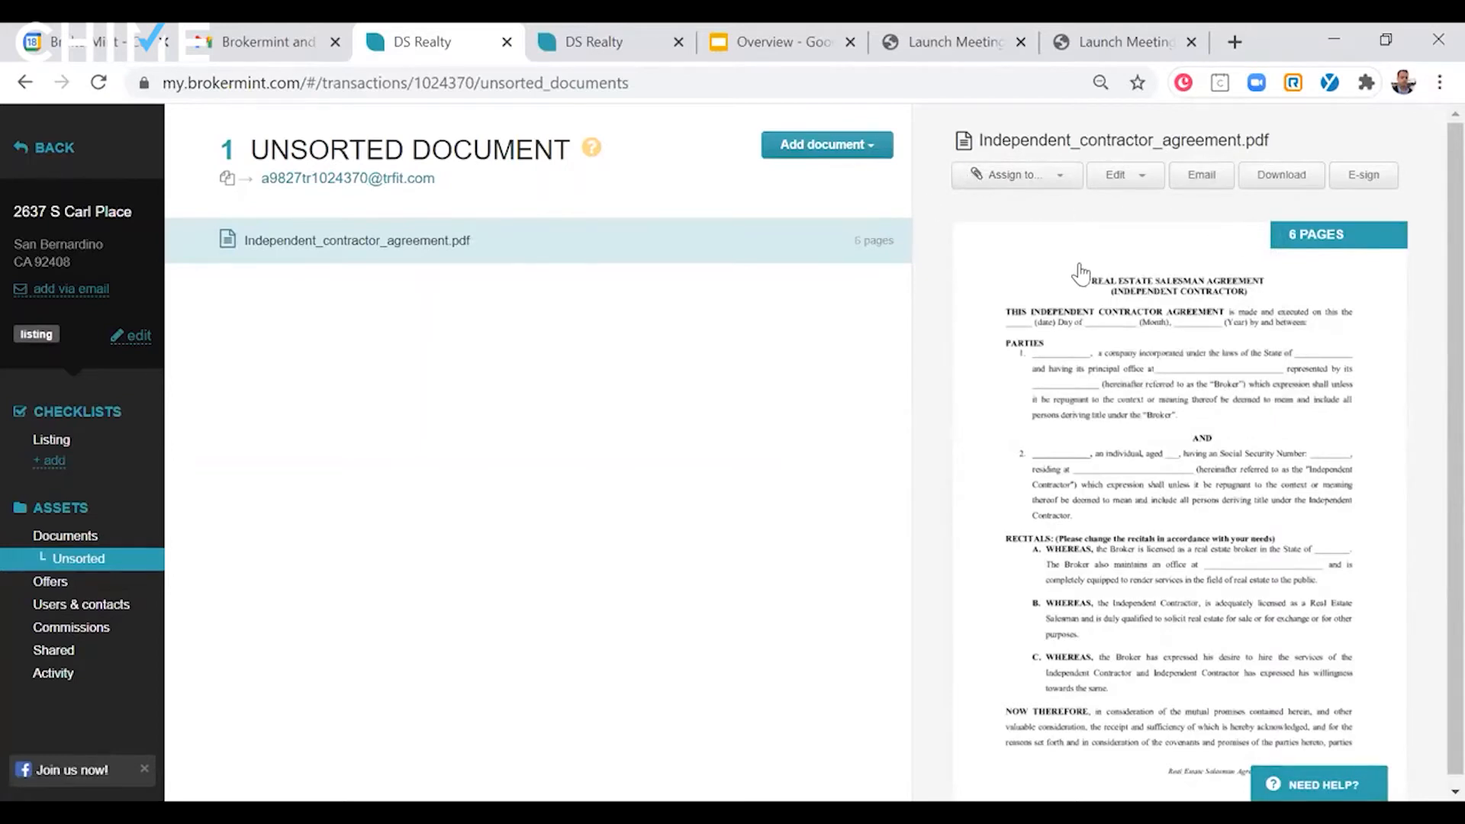
scroll(631, 297, "down", 1)
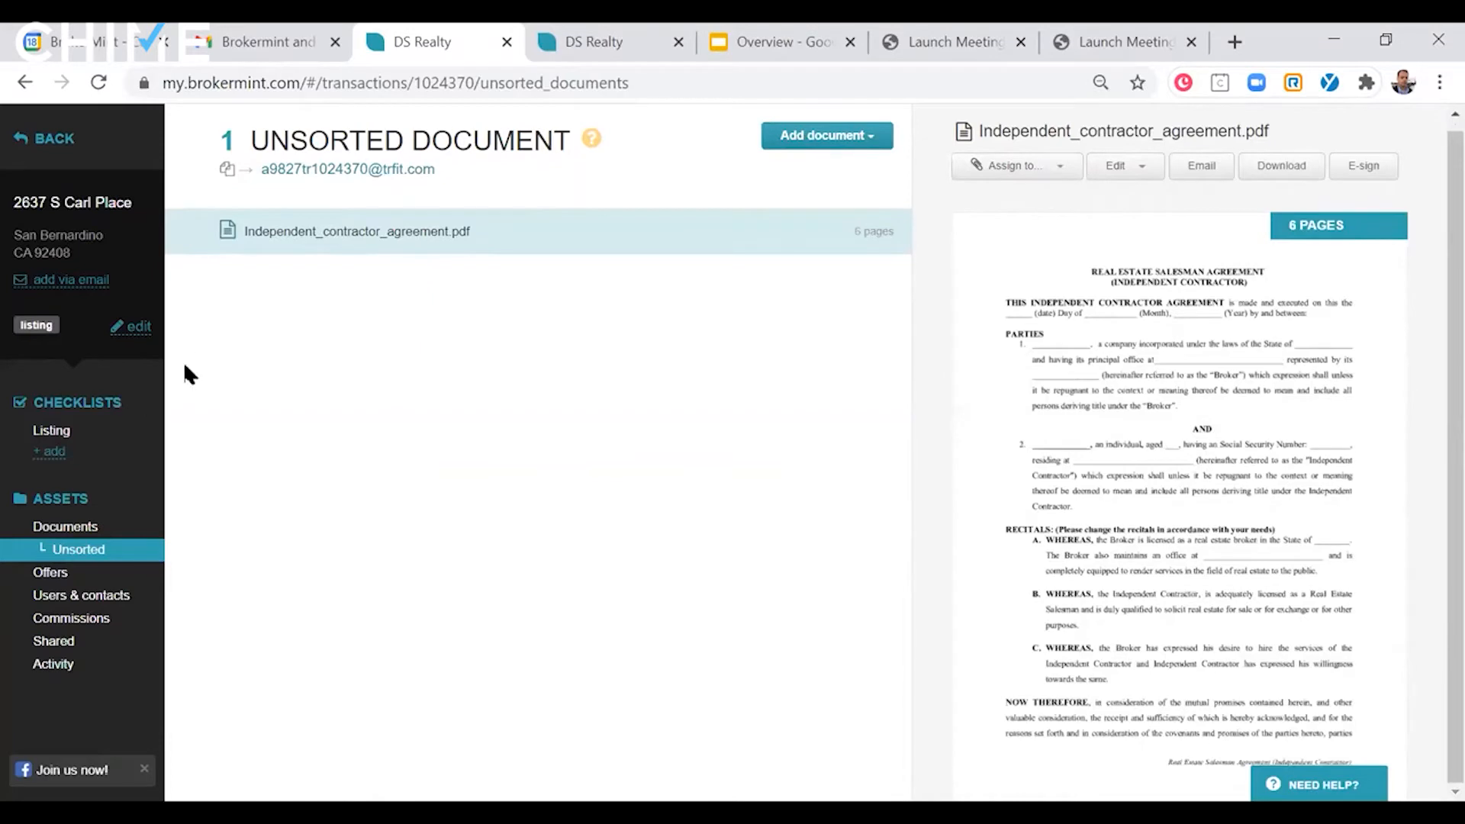
- Open the transaction's commissions, view the listing-side agent's breakdown, and check the commission plans available to apply
left_click(100, 620)
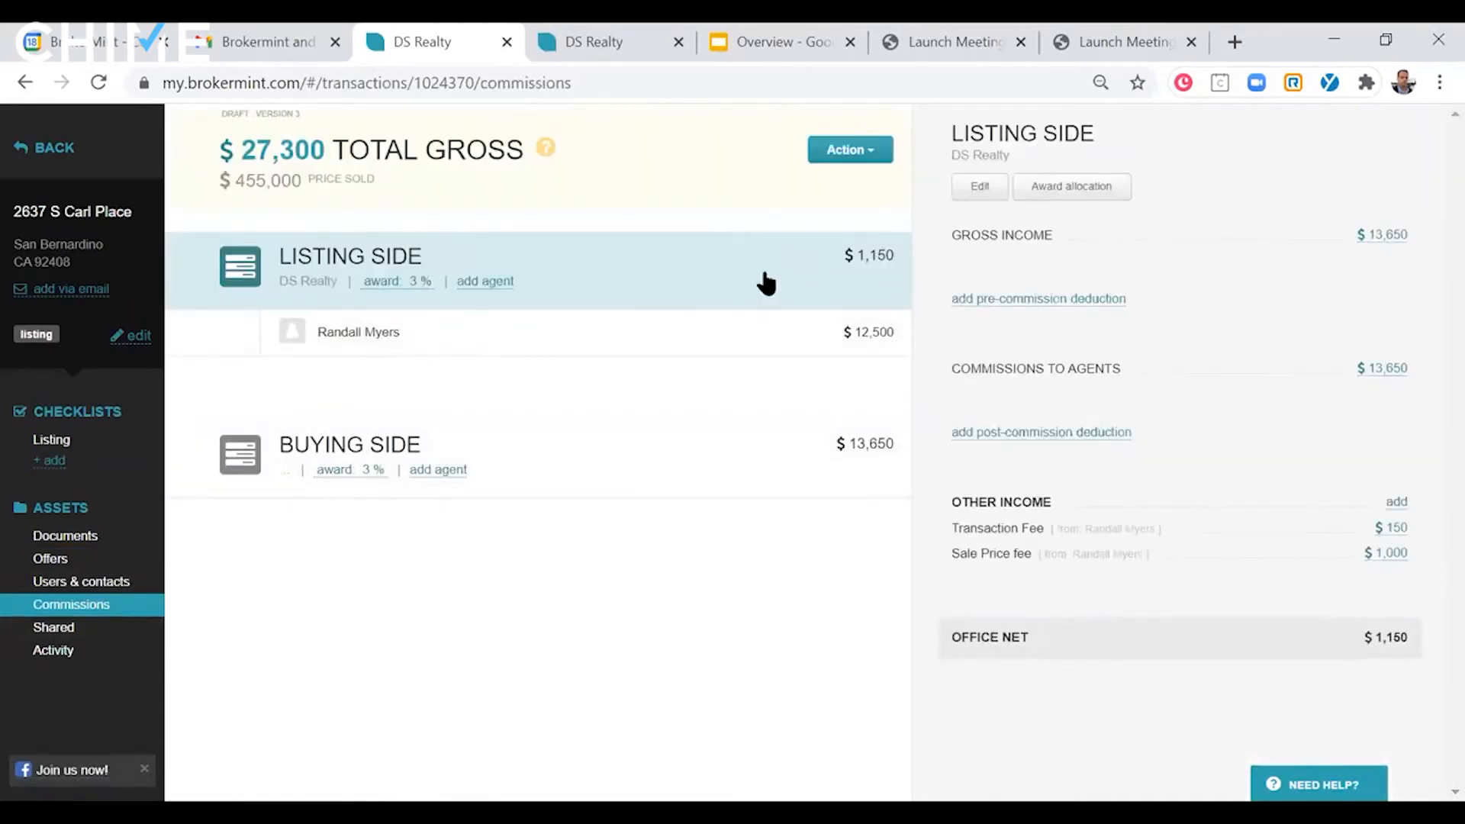
left_click(574, 332)
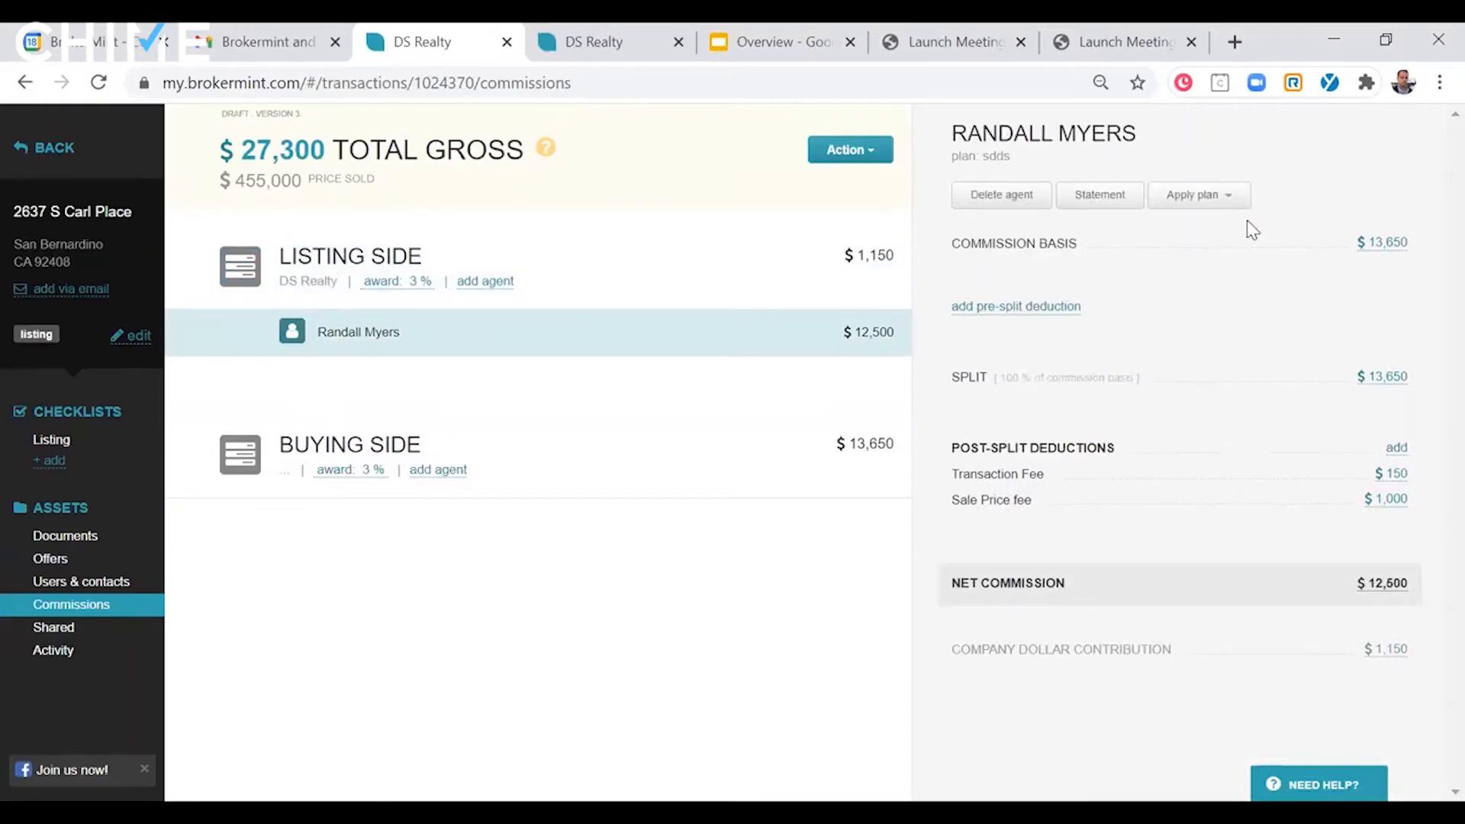
left_click(1237, 197)
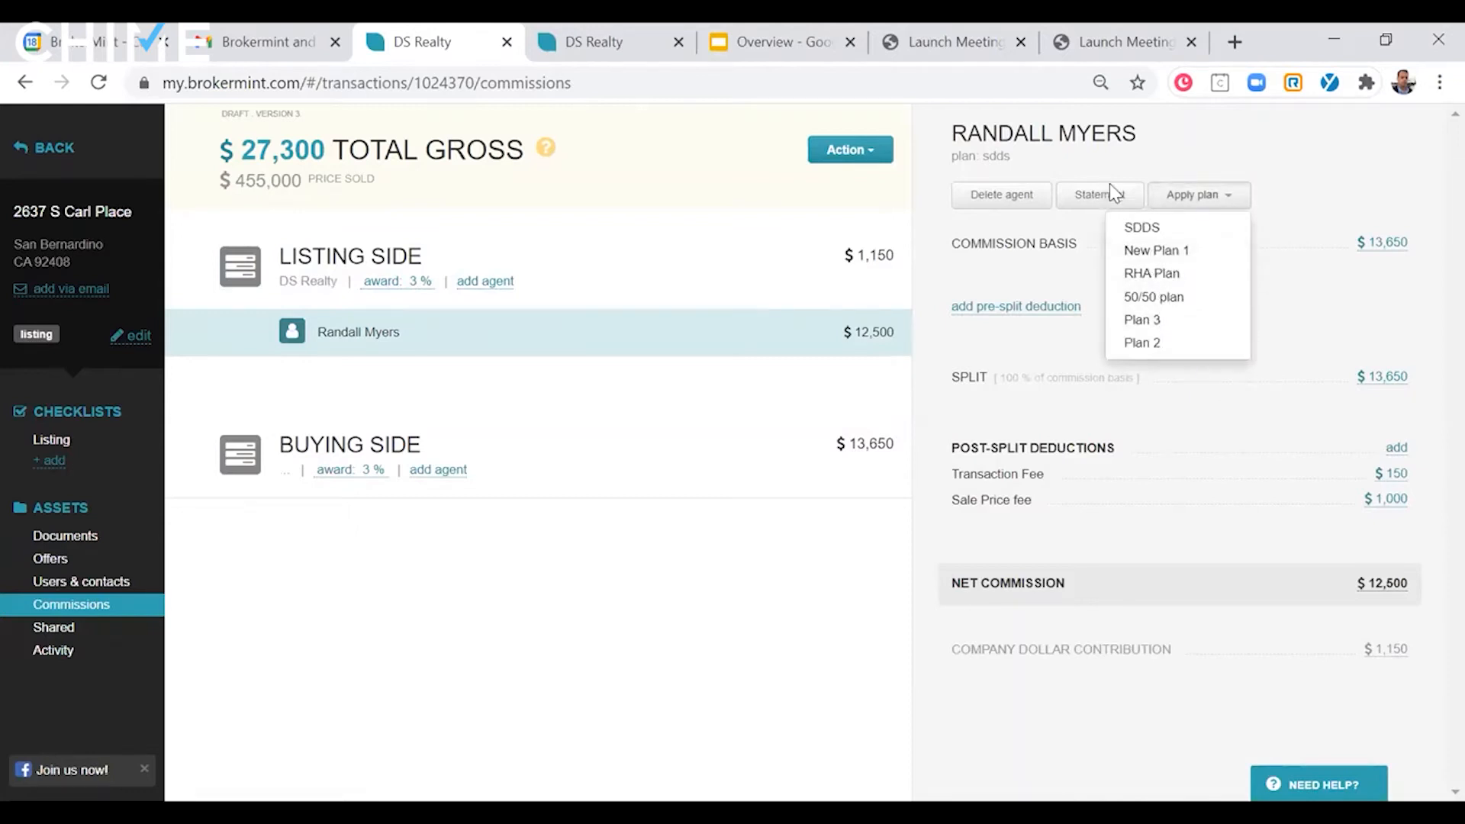
left_click(777, 369)
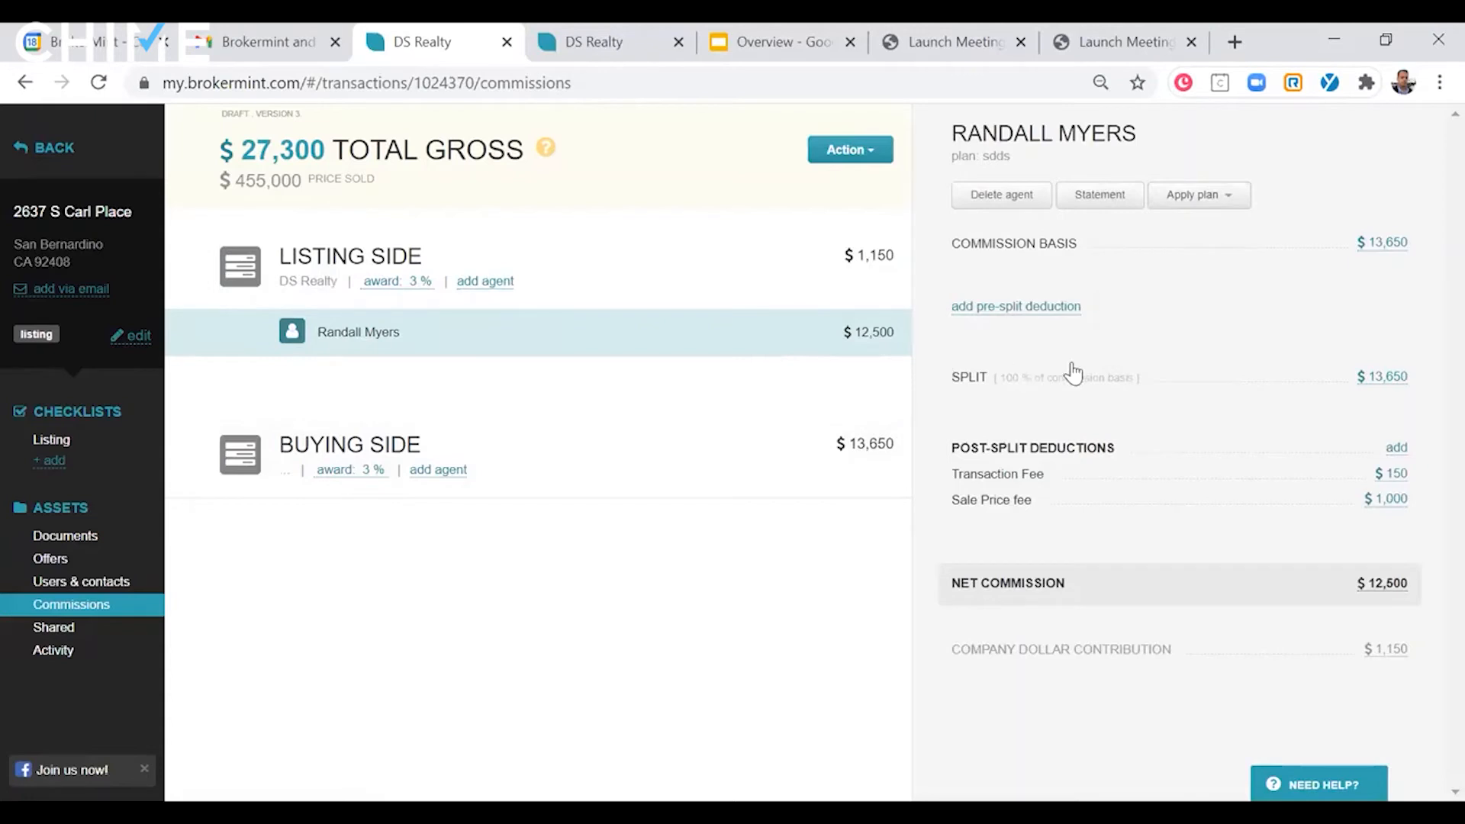
- Examine the sliding scale tiers and cap of the agent's Sale Price fee post-split deduction, and leave it without saving
left_click(970, 377)
left_click(966, 186)
left_click(1016, 501)
scroll(938, 500, "down", 4)
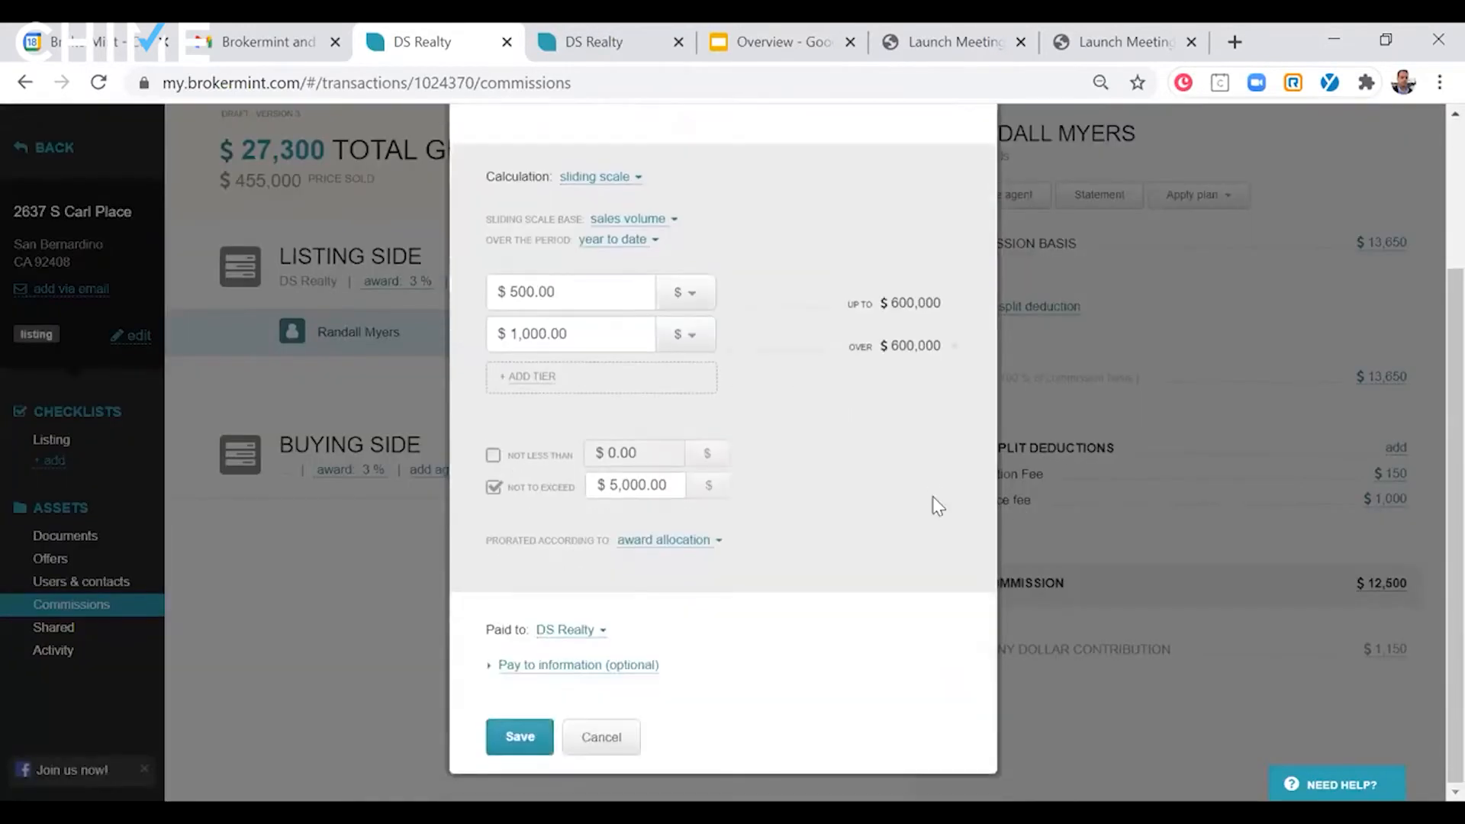
scroll(937, 505, "up", 2)
scroll(937, 506, "up", 1)
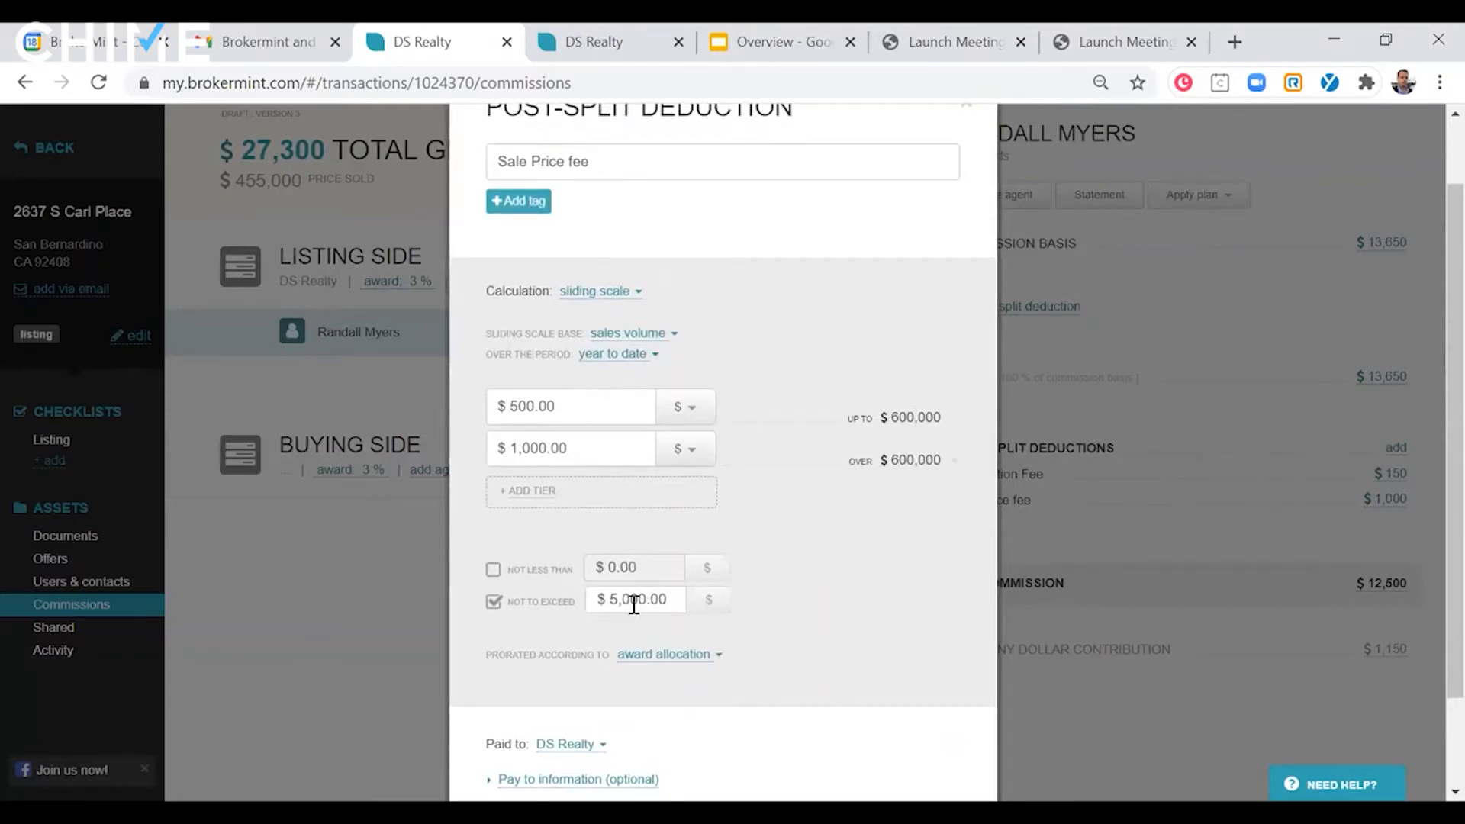
scroll(822, 538, "up", 3)
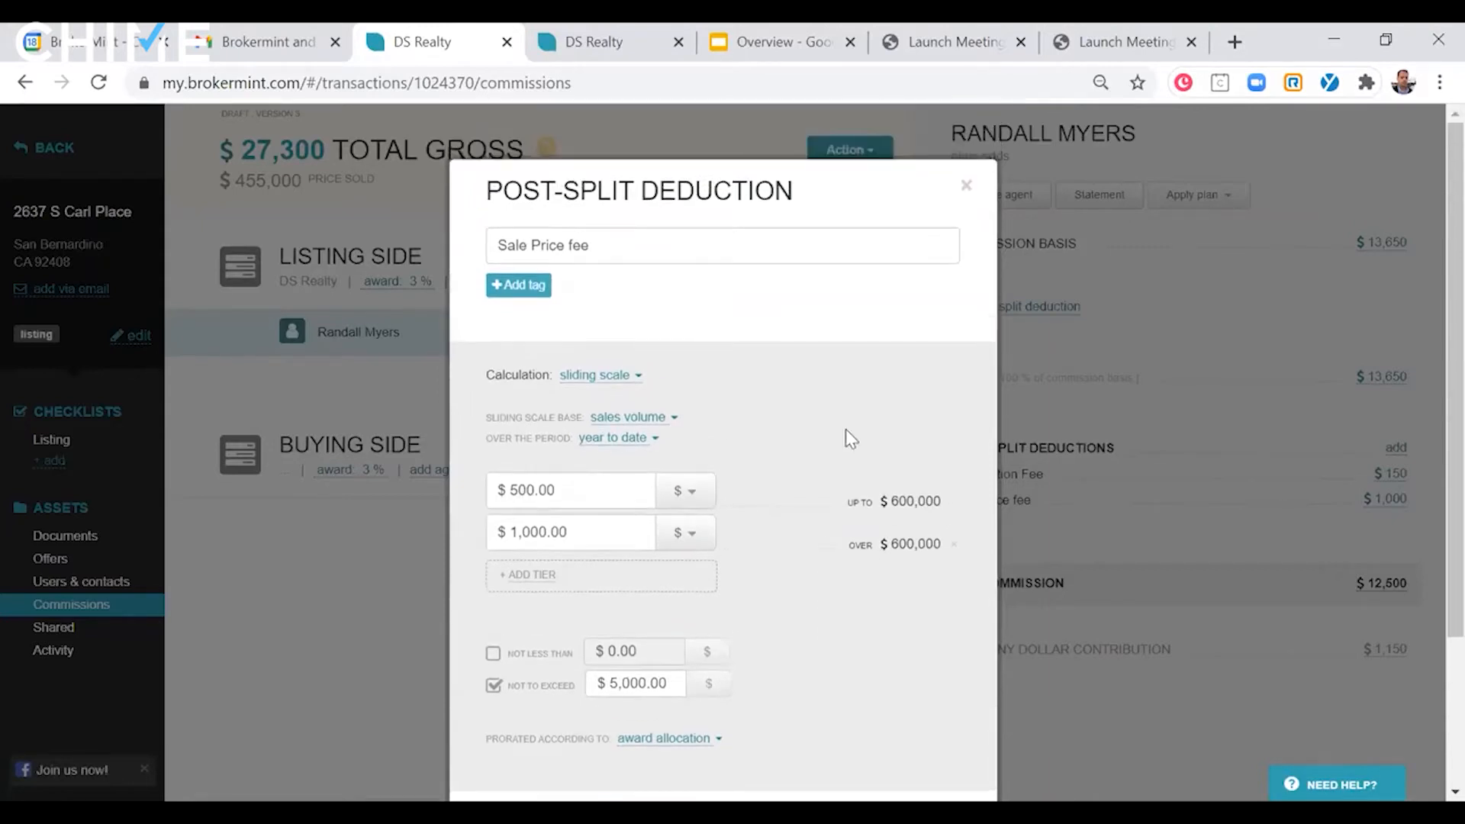
left_click(964, 187)
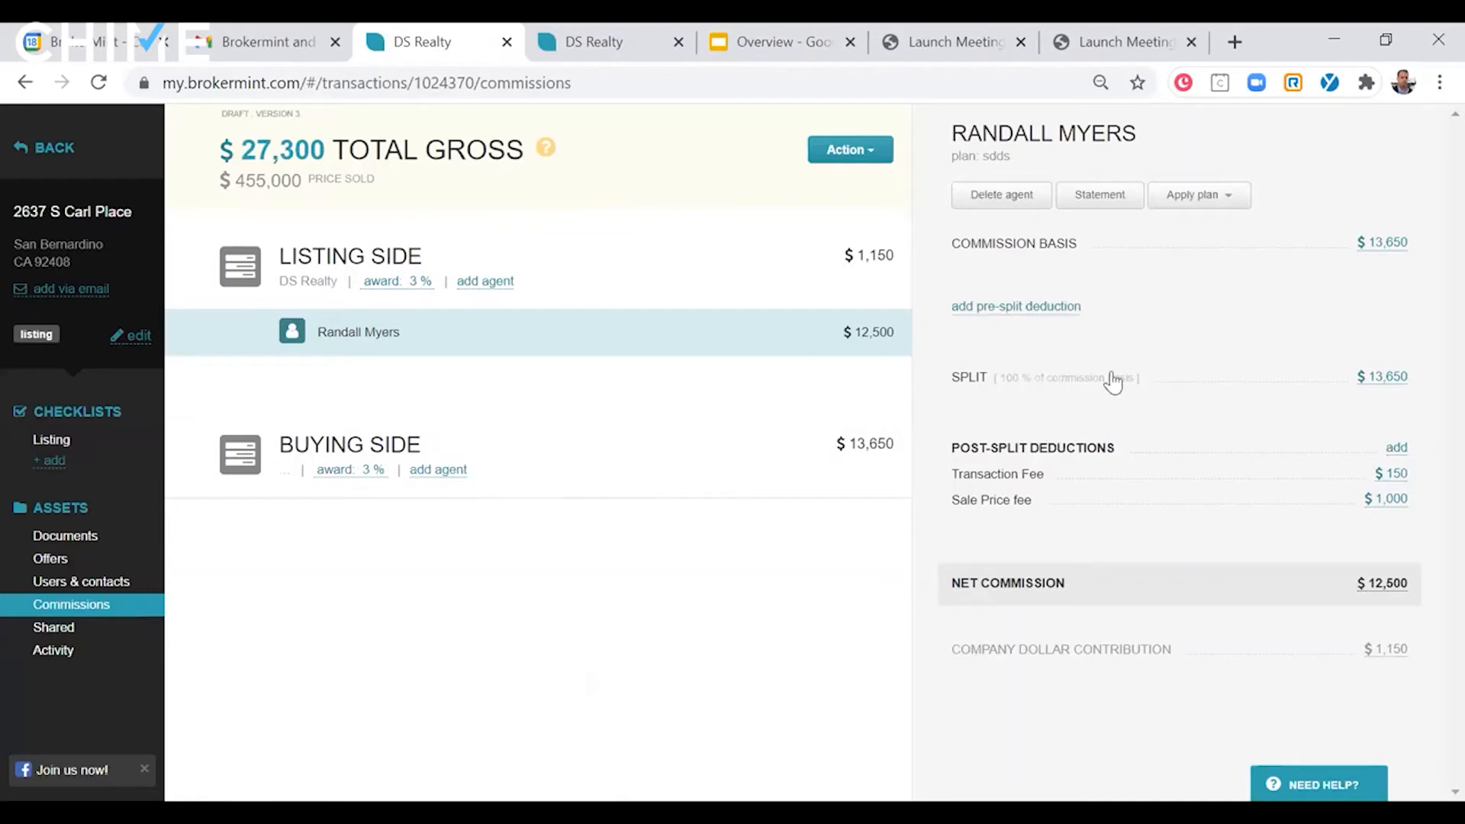
- Apply the New Plan 1 commission plan to the listing-side agent
left_click(1172, 199)
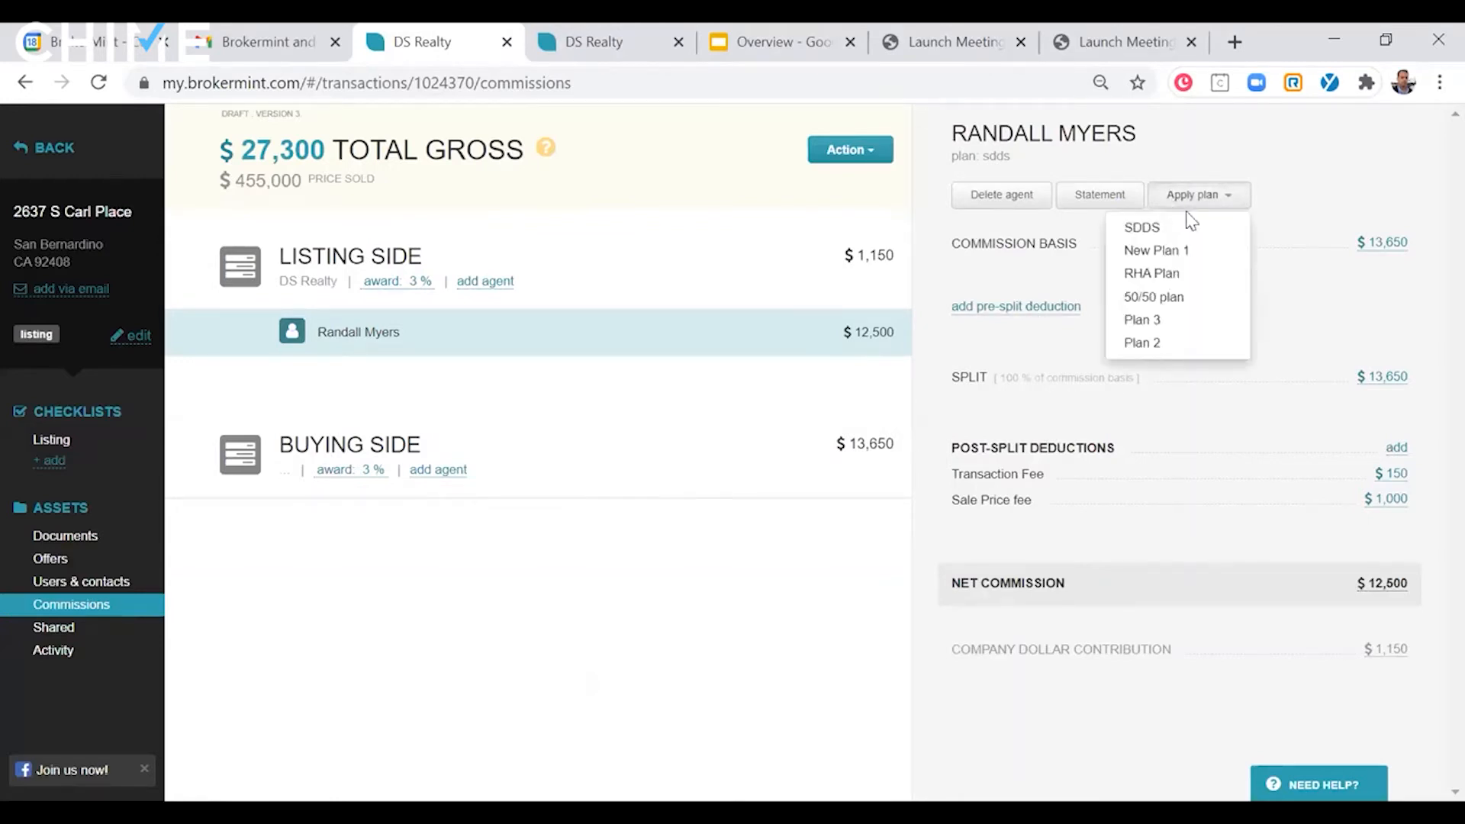
left_click(1181, 246)
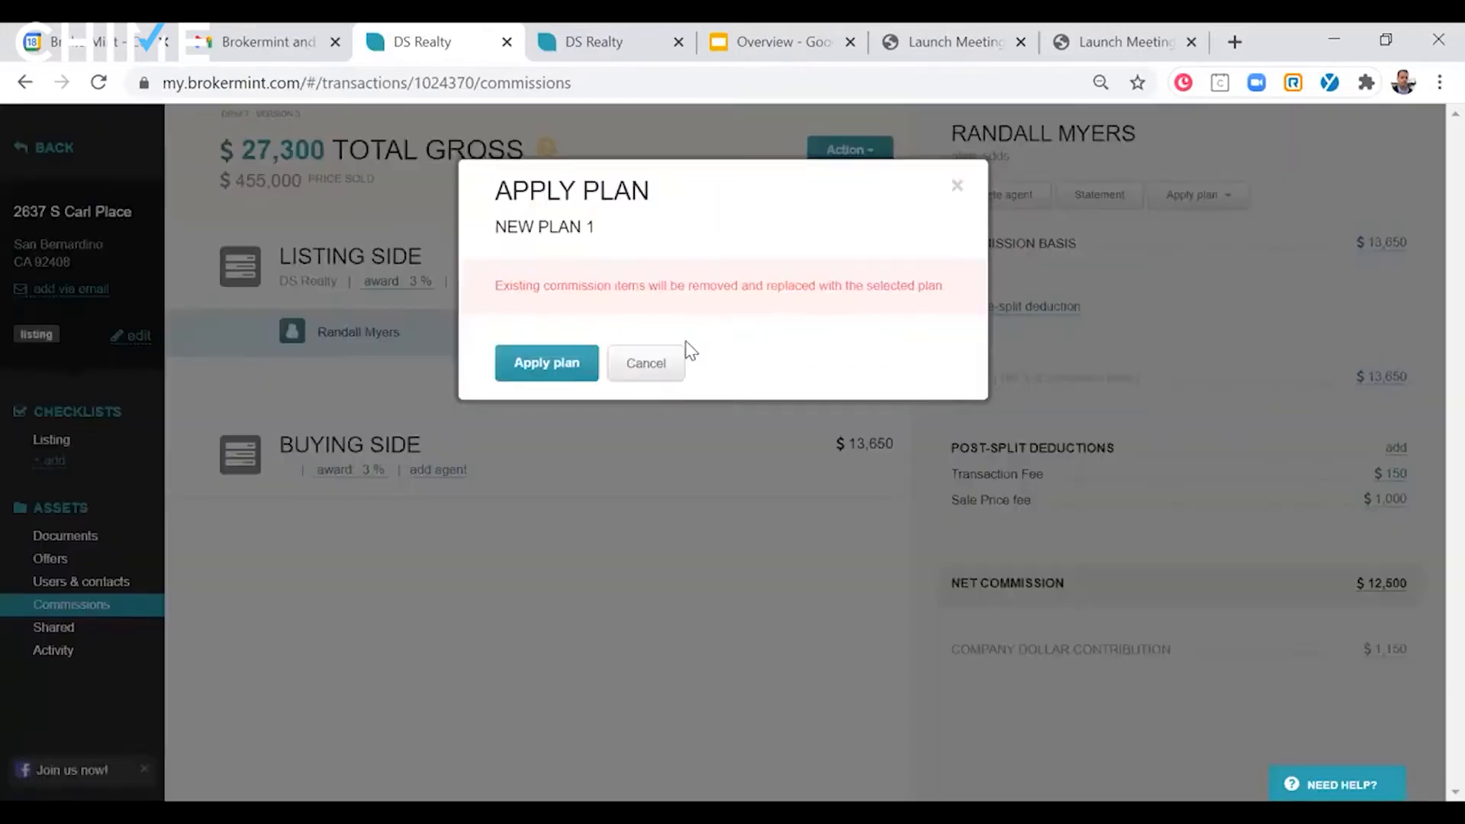
left_click(534, 373)
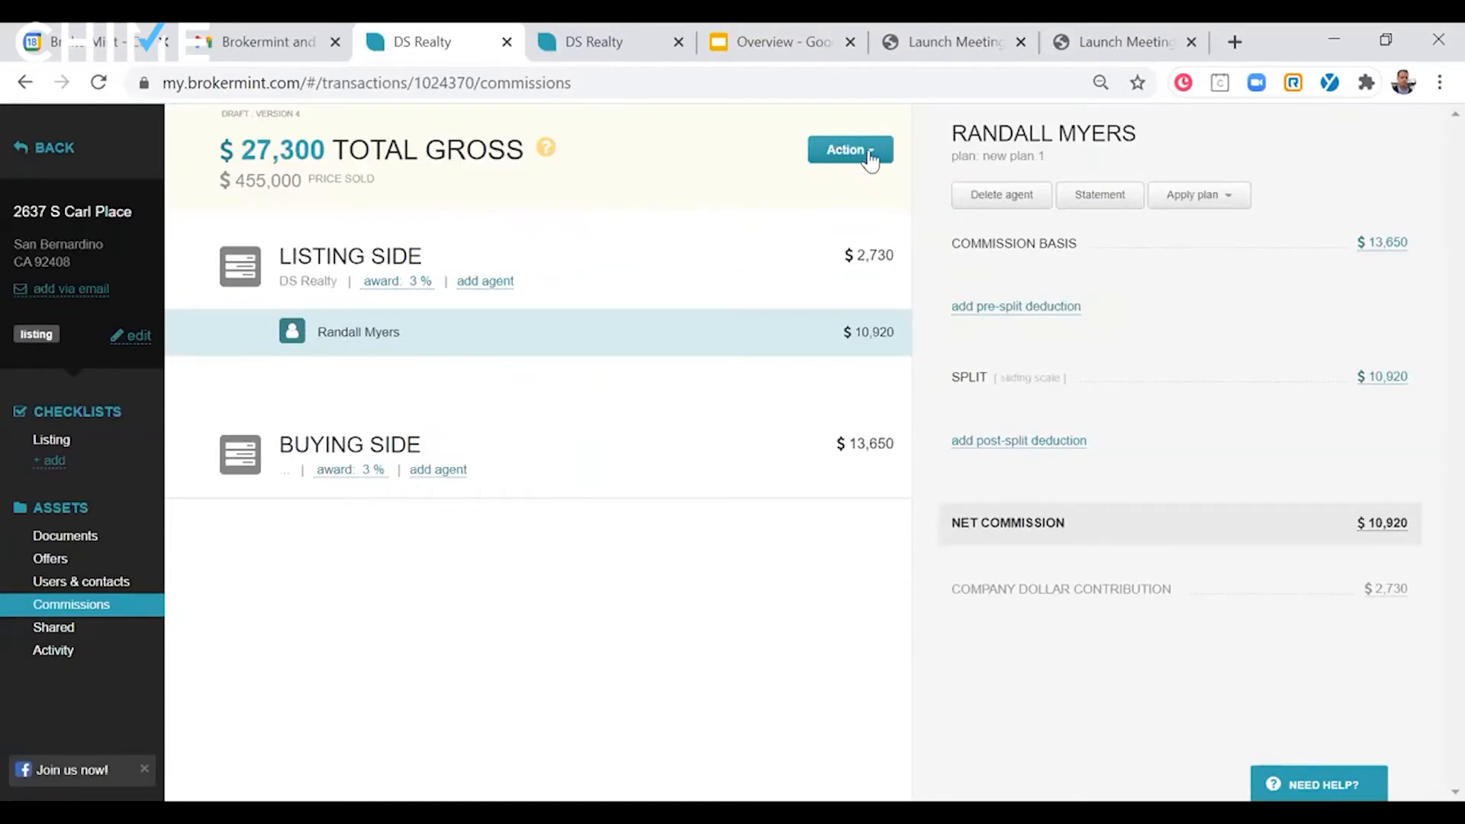
- Generate the listing-side agent's commission statement without notes, view it, and go back to the previous page
left_click(1099, 199)
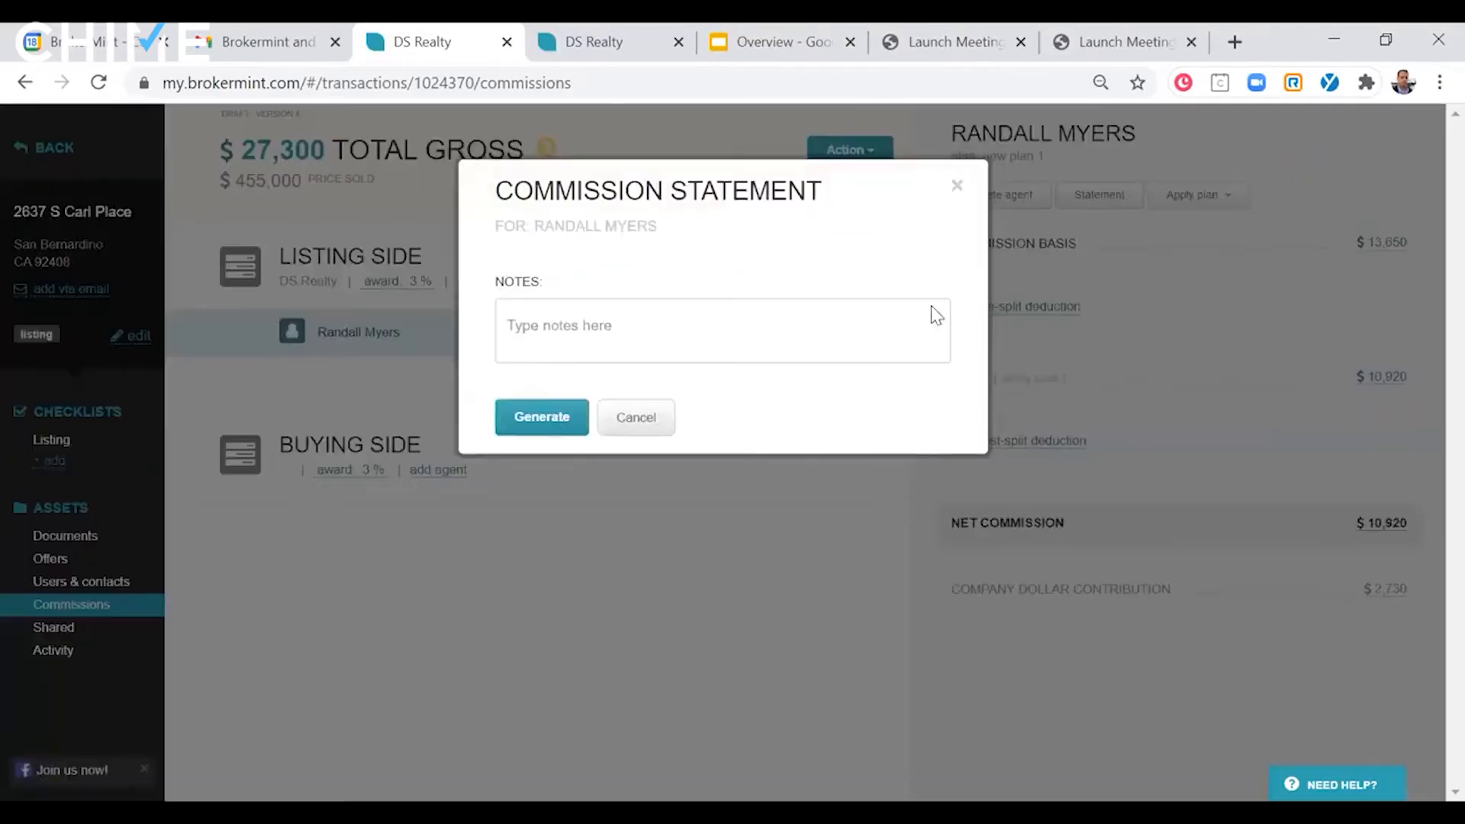
left_click(527, 418)
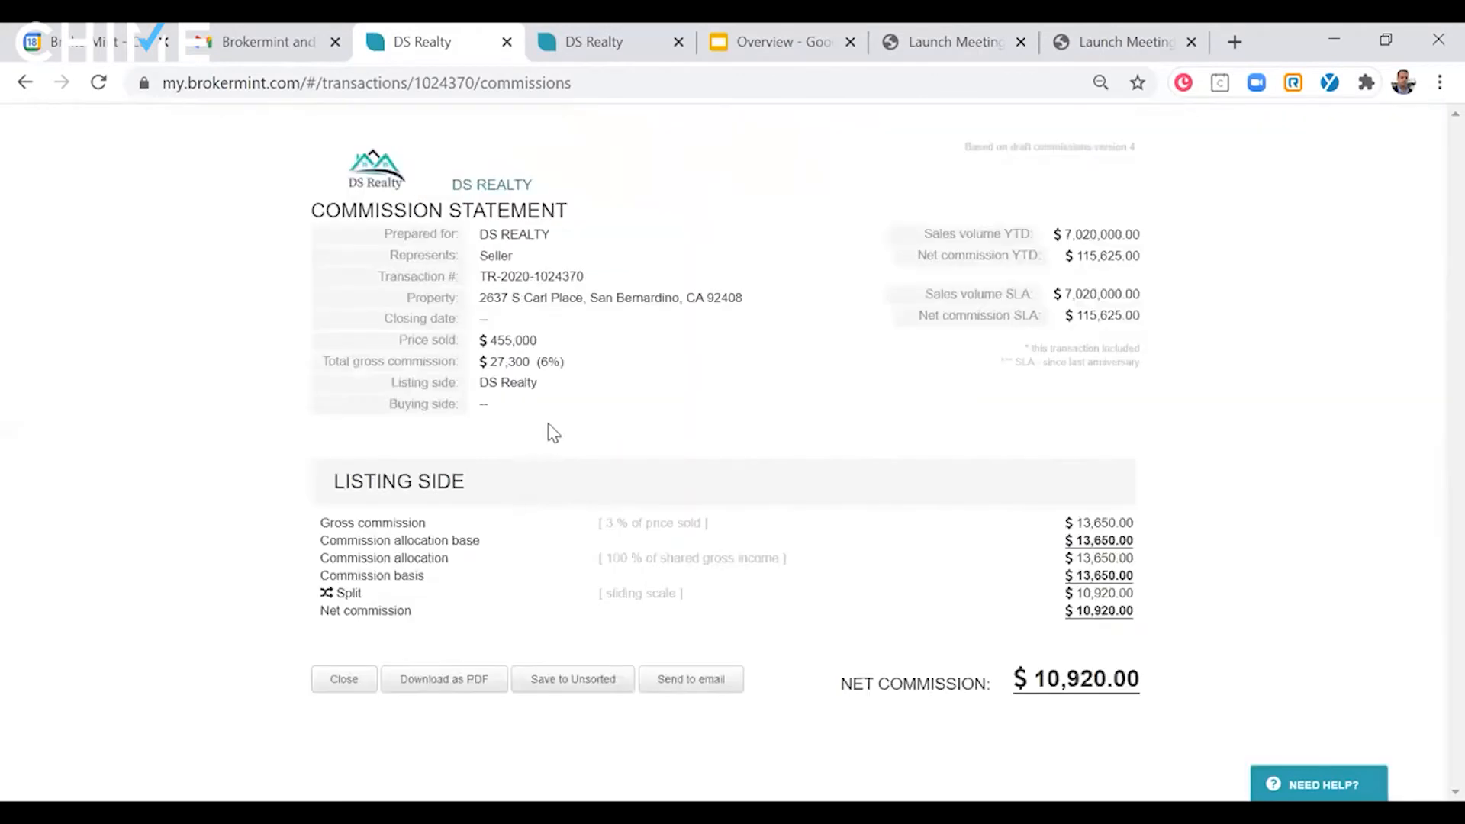
right_click(601, 318)
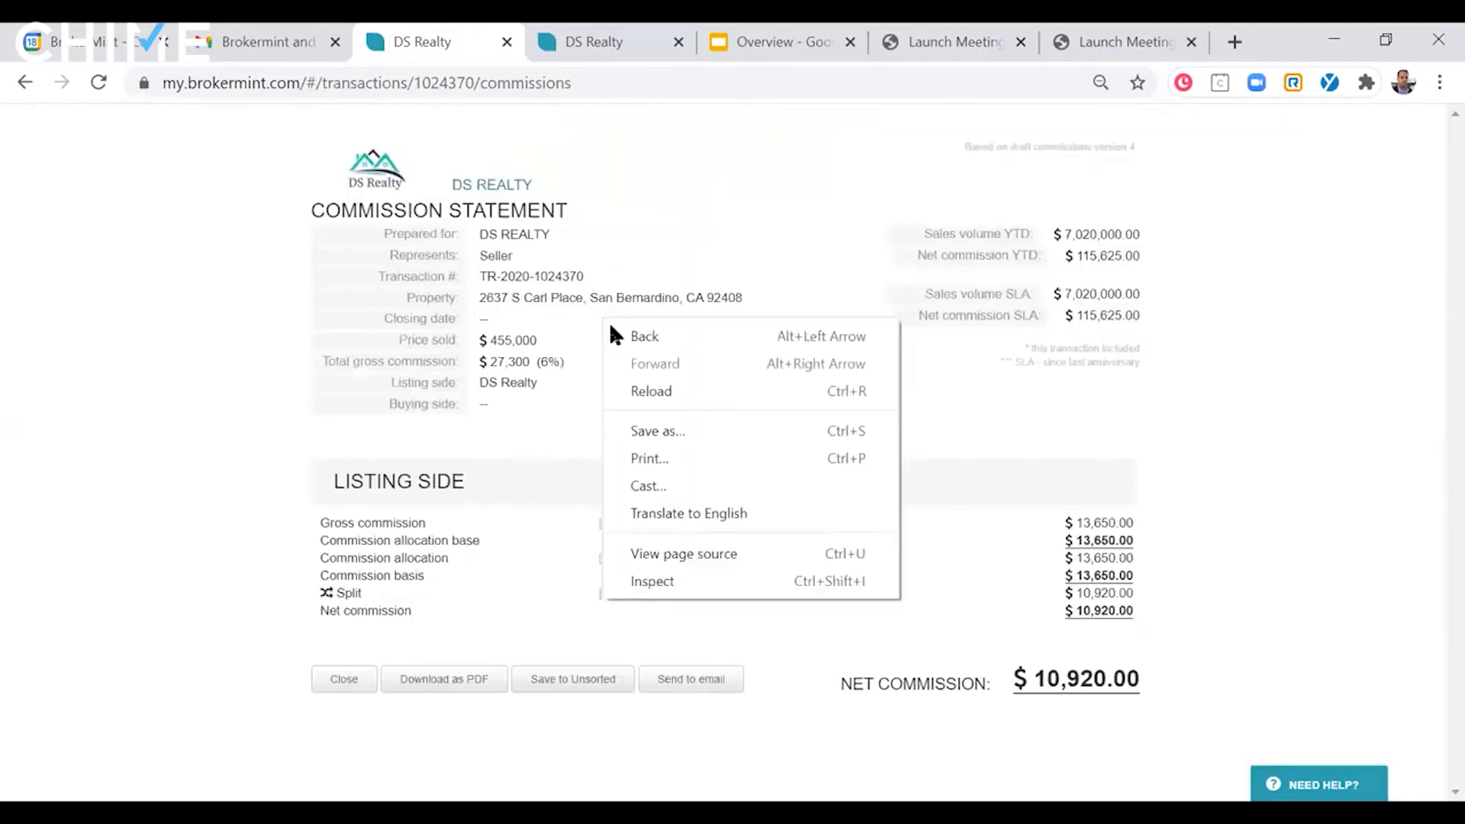
left_click(613, 328)
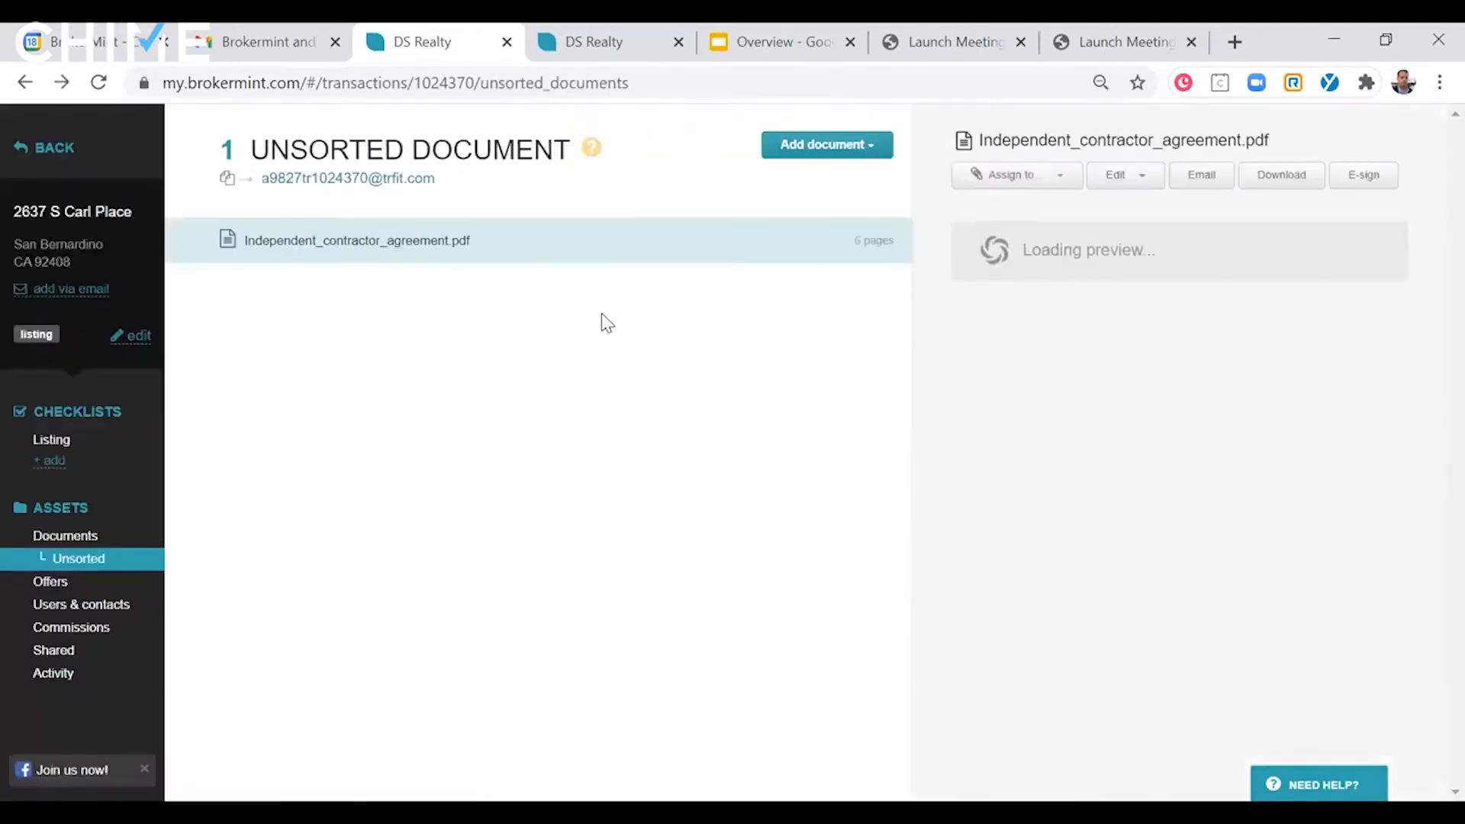
- Reopen the transaction's commissions, check the available commission actions, and return to the transactions list
left_click(72, 627)
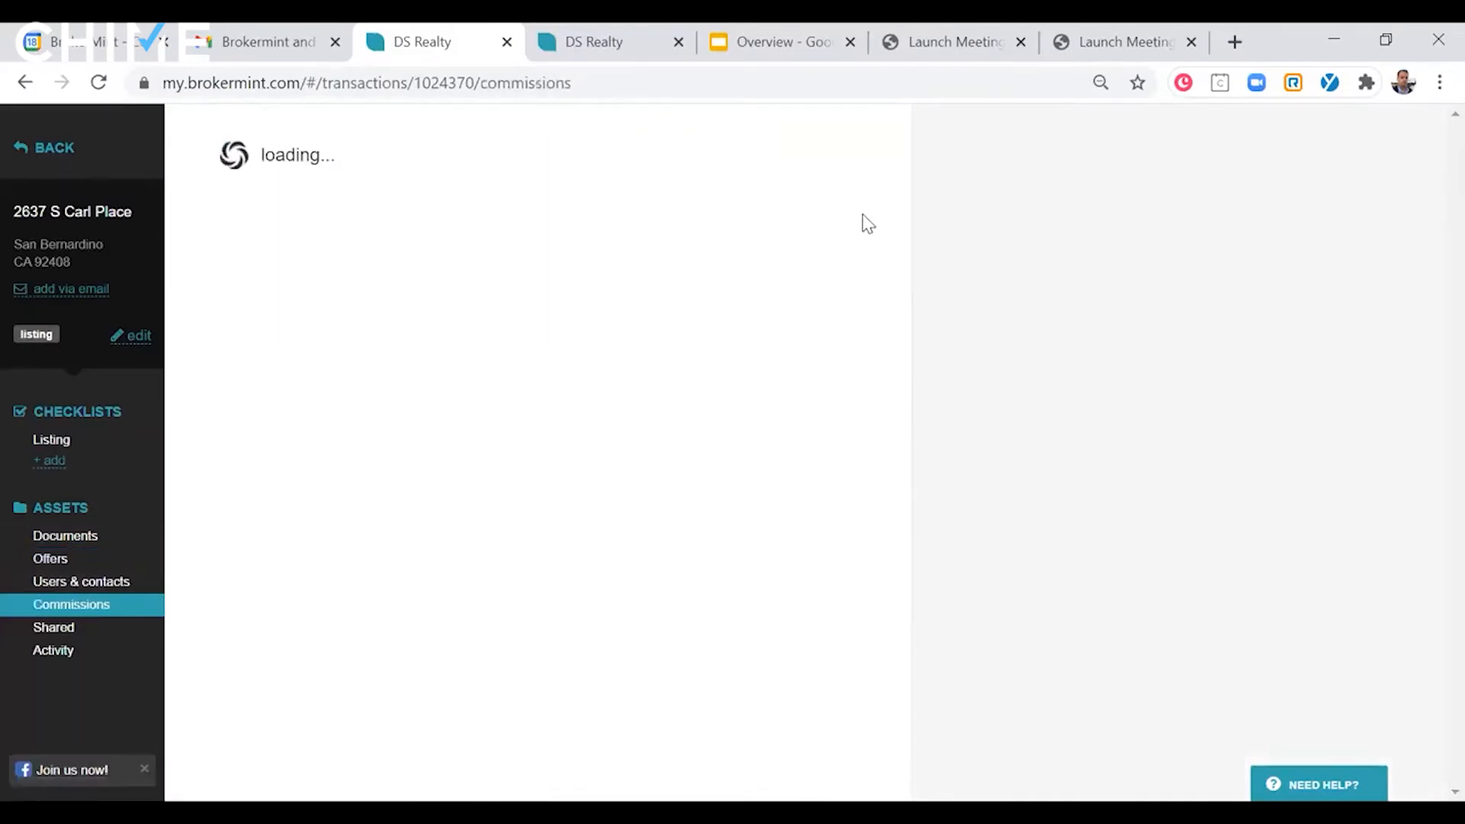
left_click(870, 151)
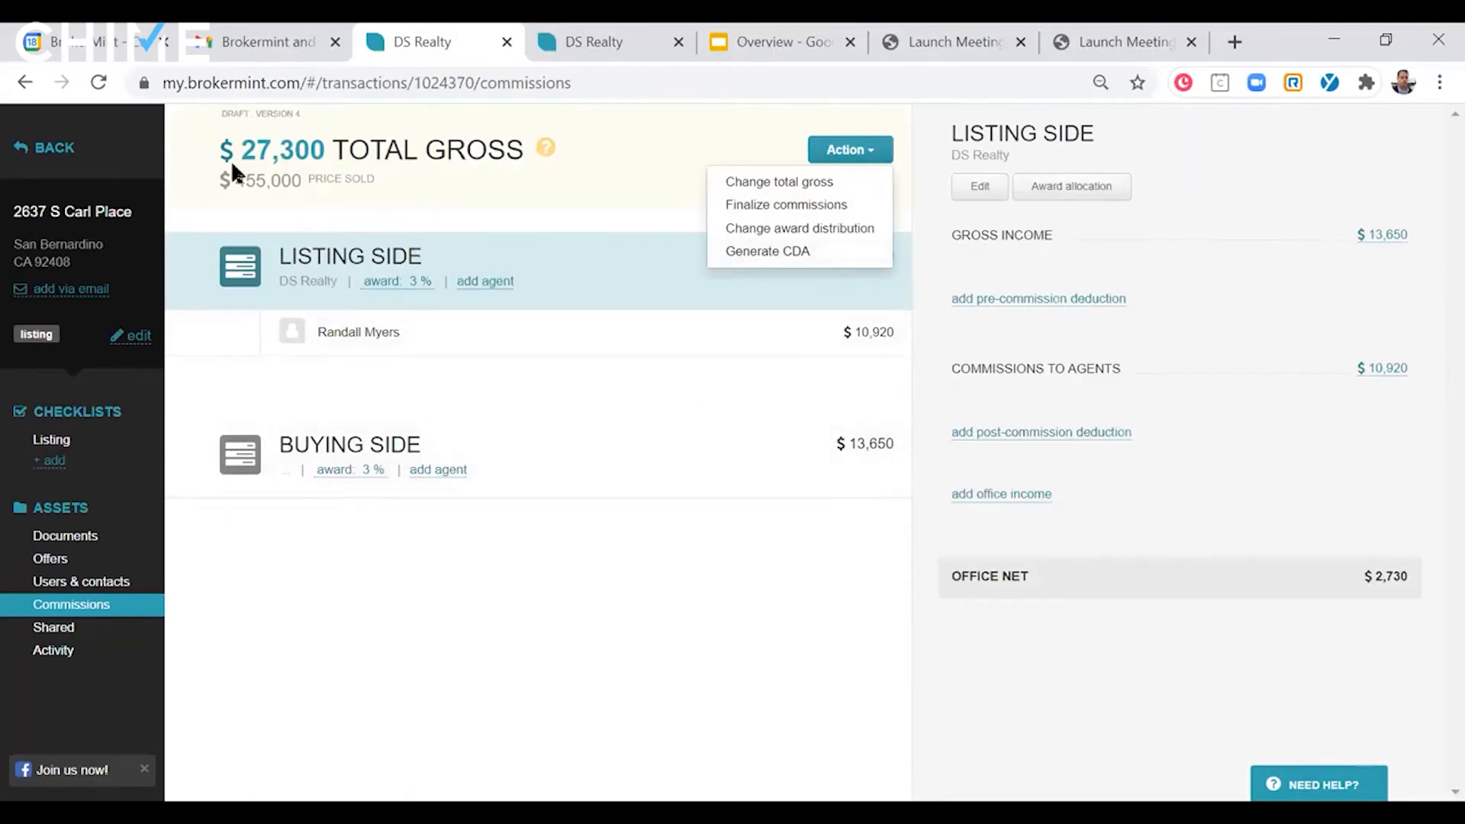
left_click(44, 146)
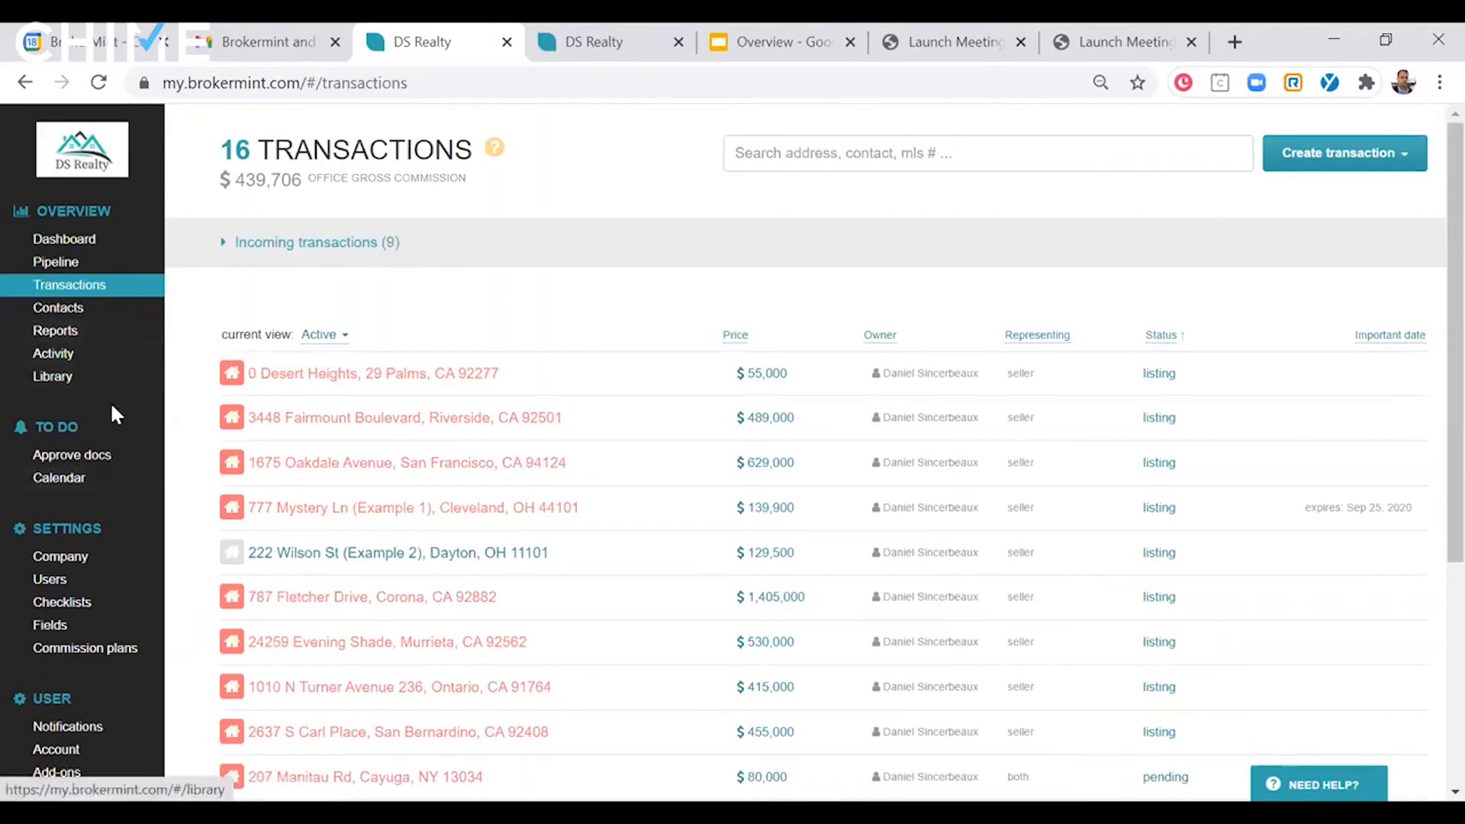
- Open the task calendar, look through the past due tasks, and check which users' calendars can be shown
left_click(77, 480)
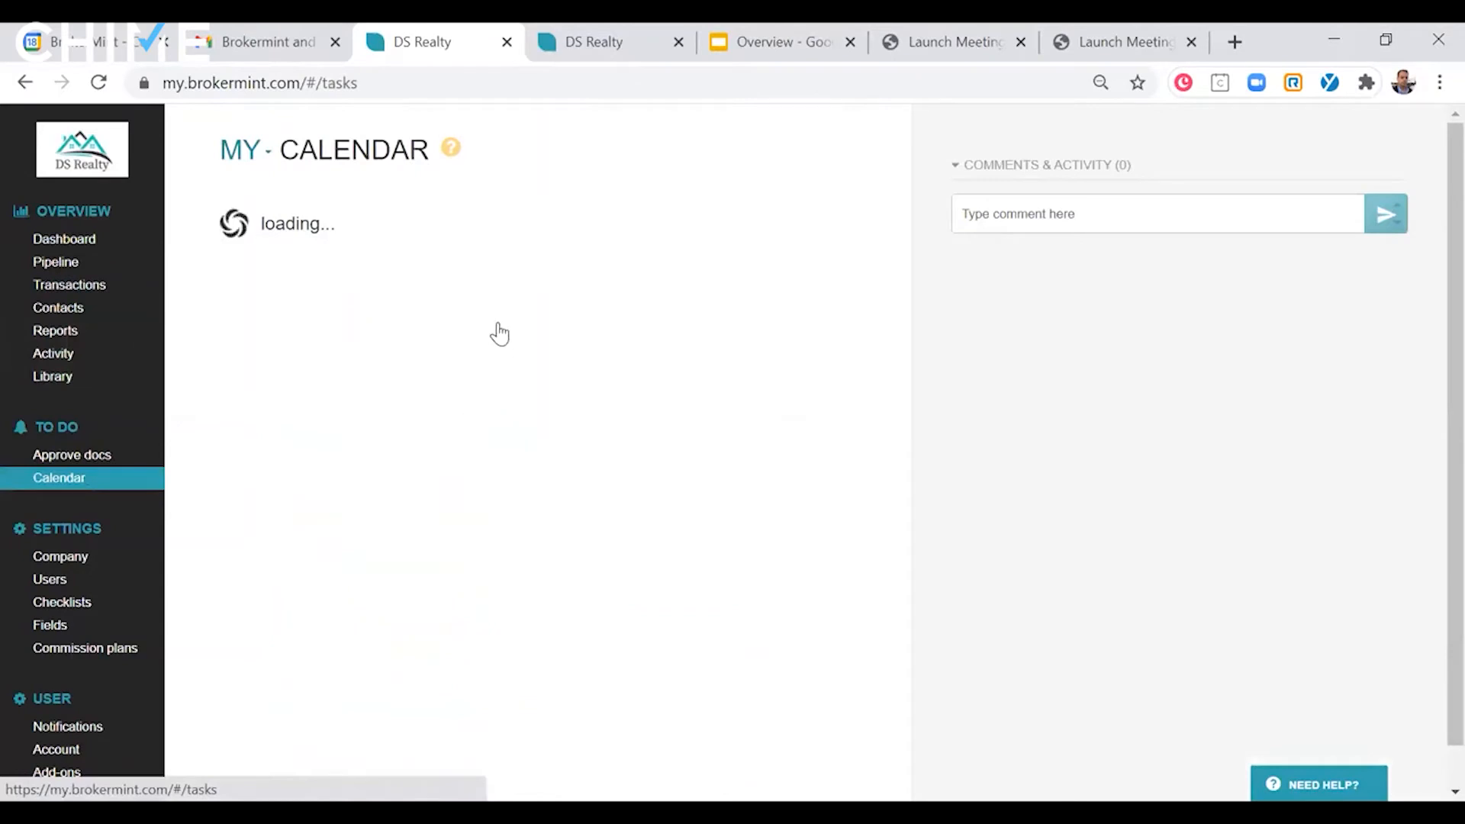
scroll(444, 287, "down", 3)
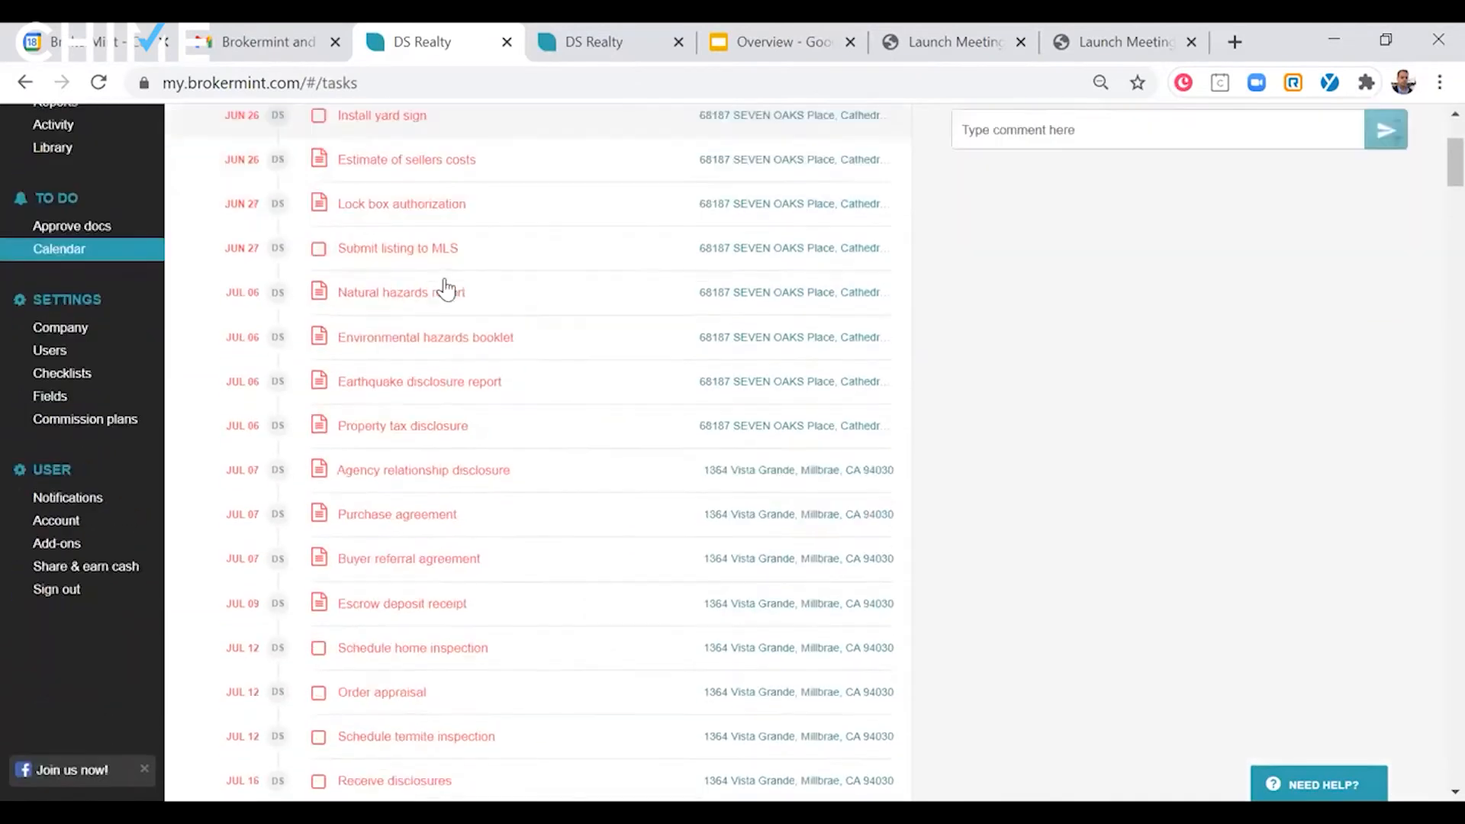
scroll(481, 523, "up", 2)
scroll(481, 527, "up", 1)
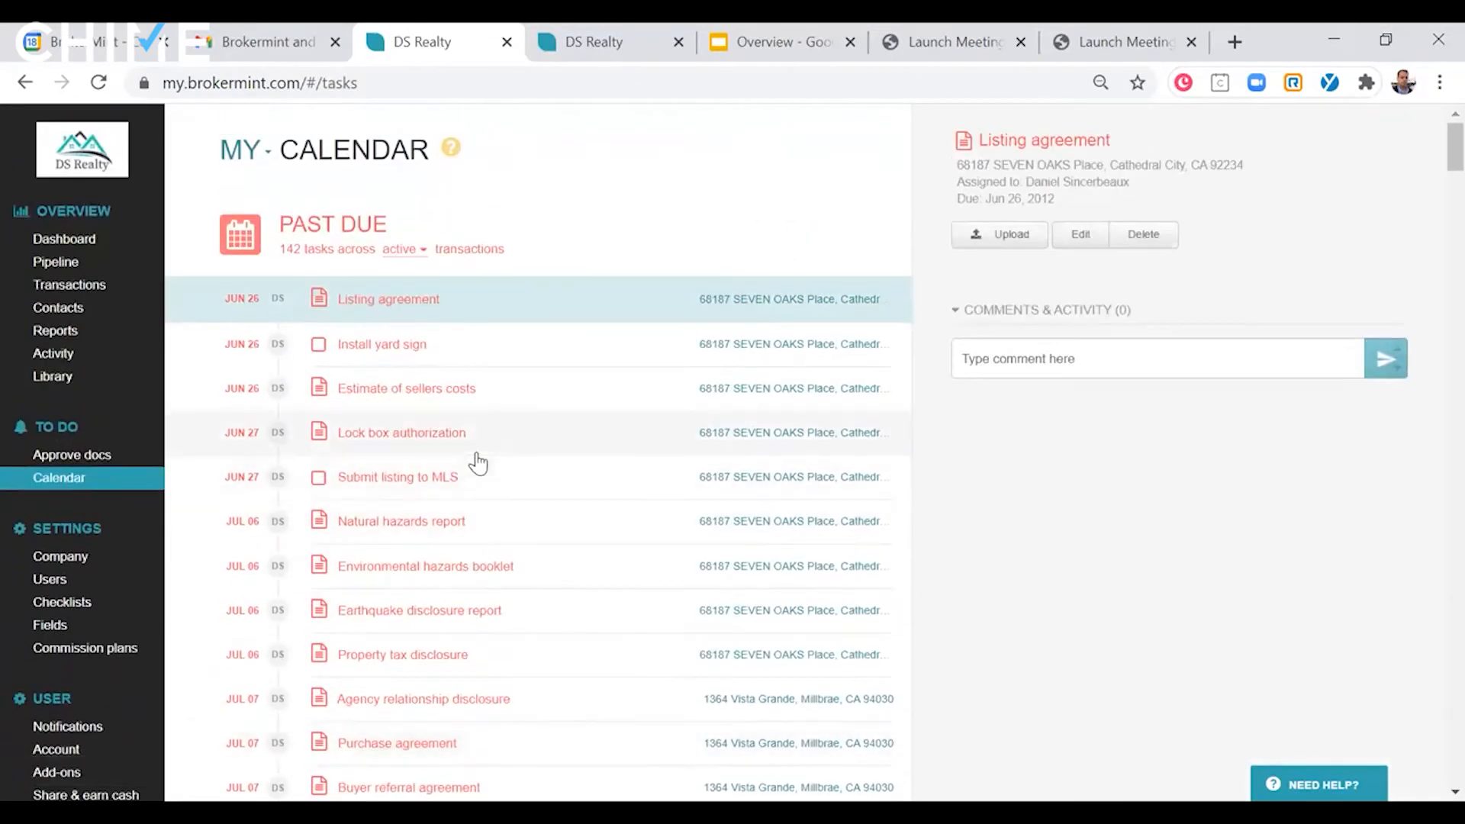
left_click(266, 150)
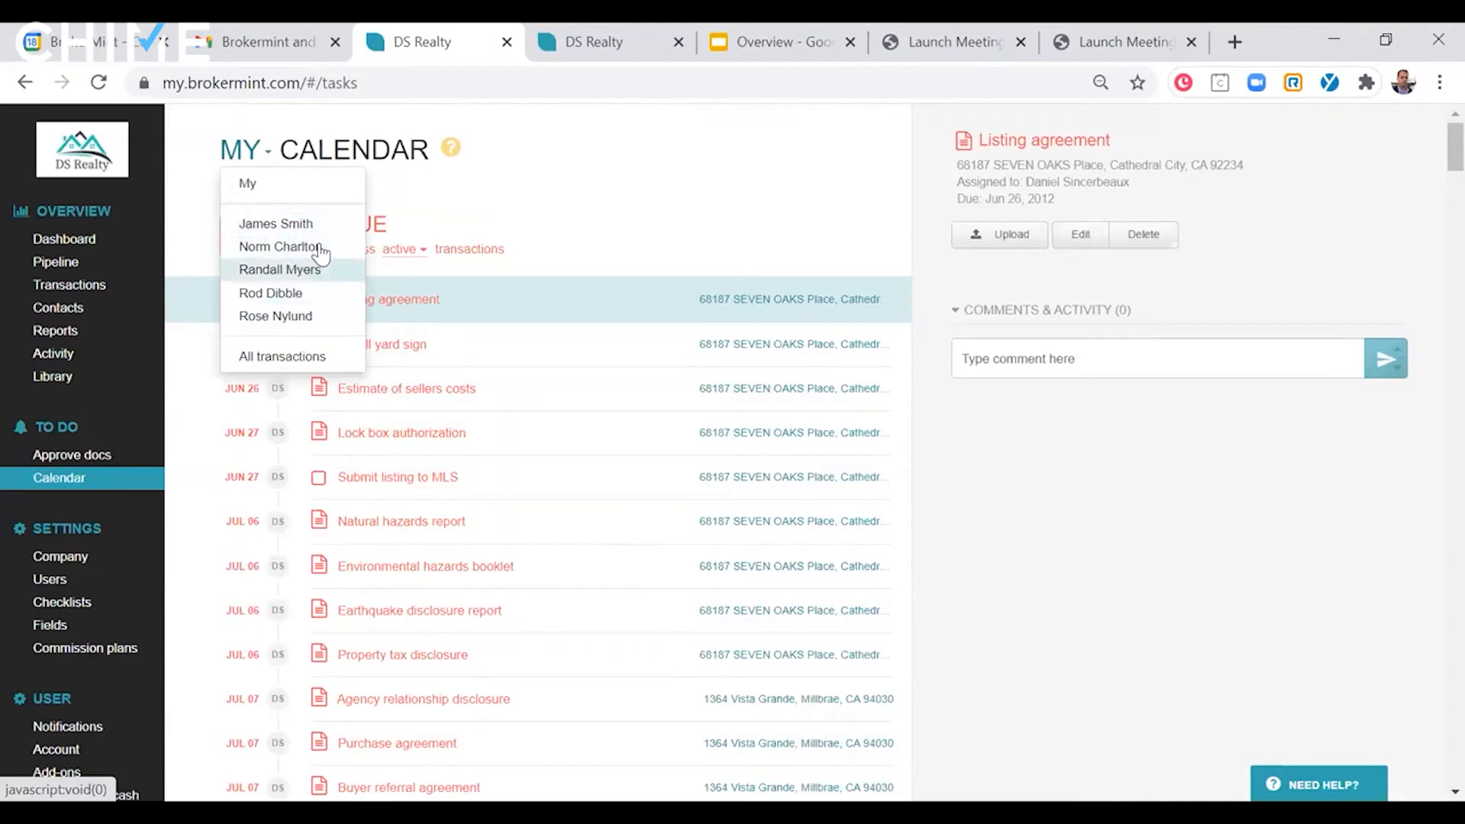
left_click(474, 183)
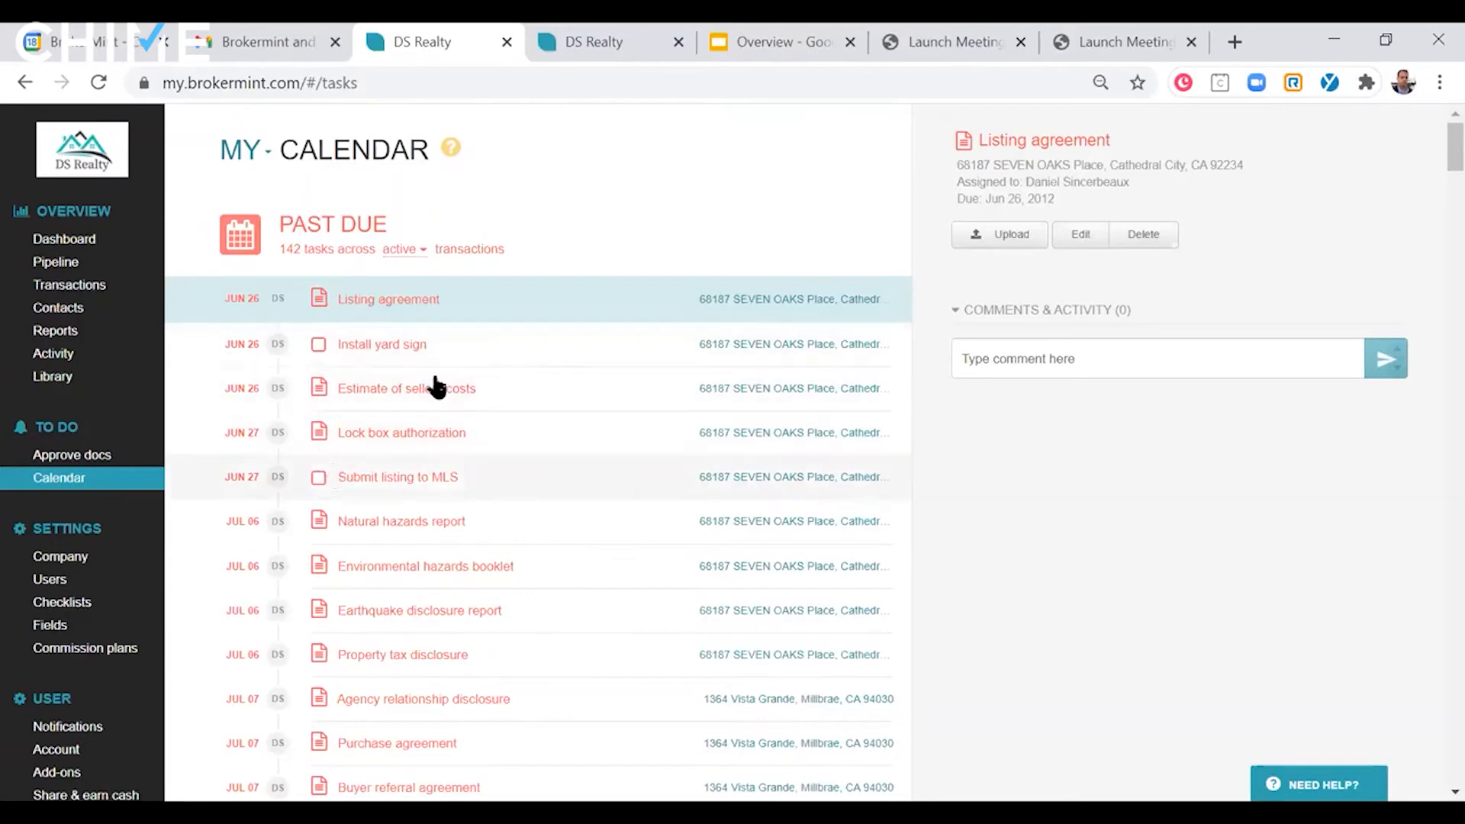
- View the email notification settings, and look through the recent events in the account activity log
scroll(295, 566, "down", 2)
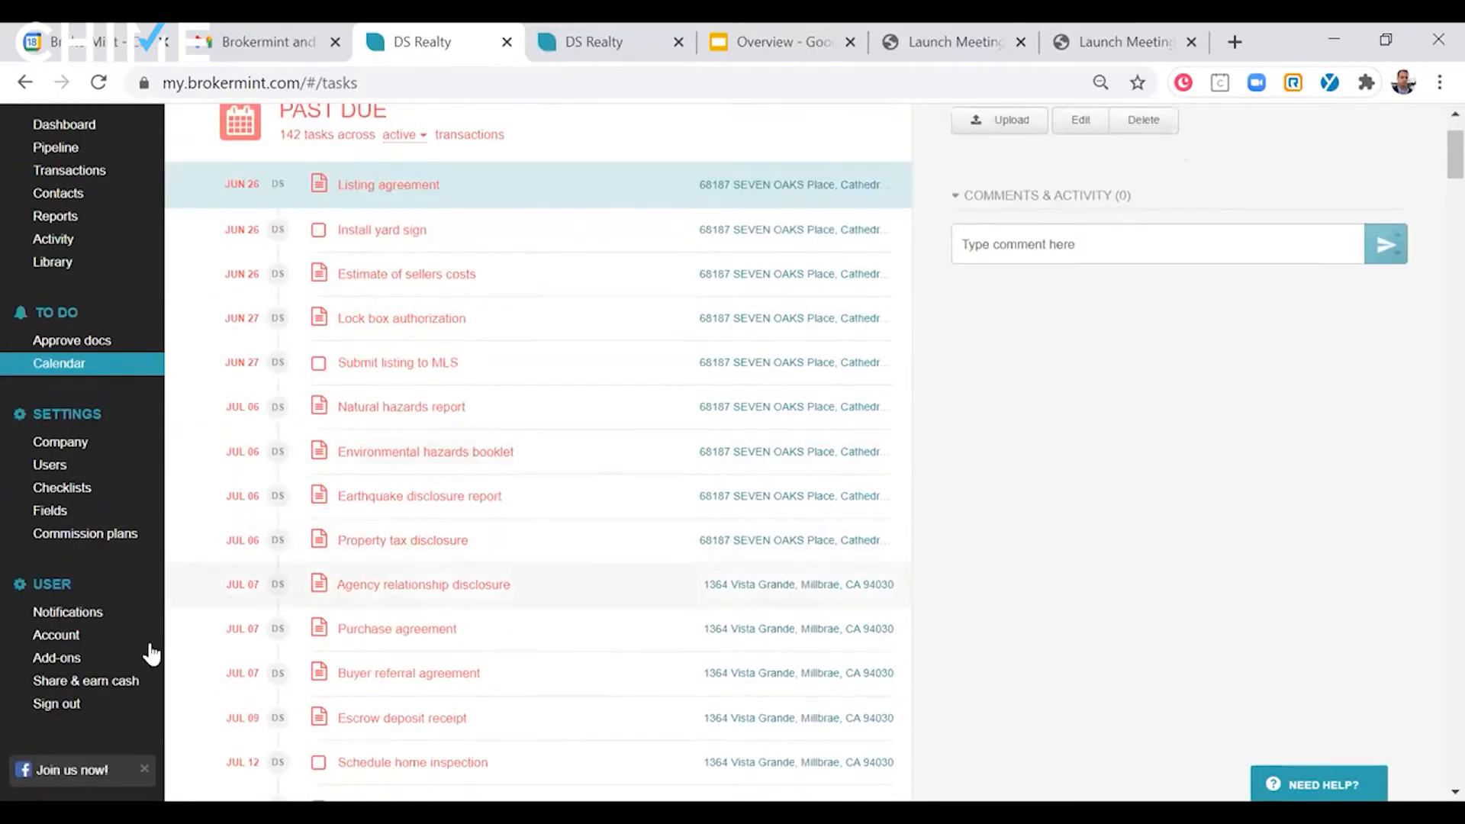
left_click(127, 616)
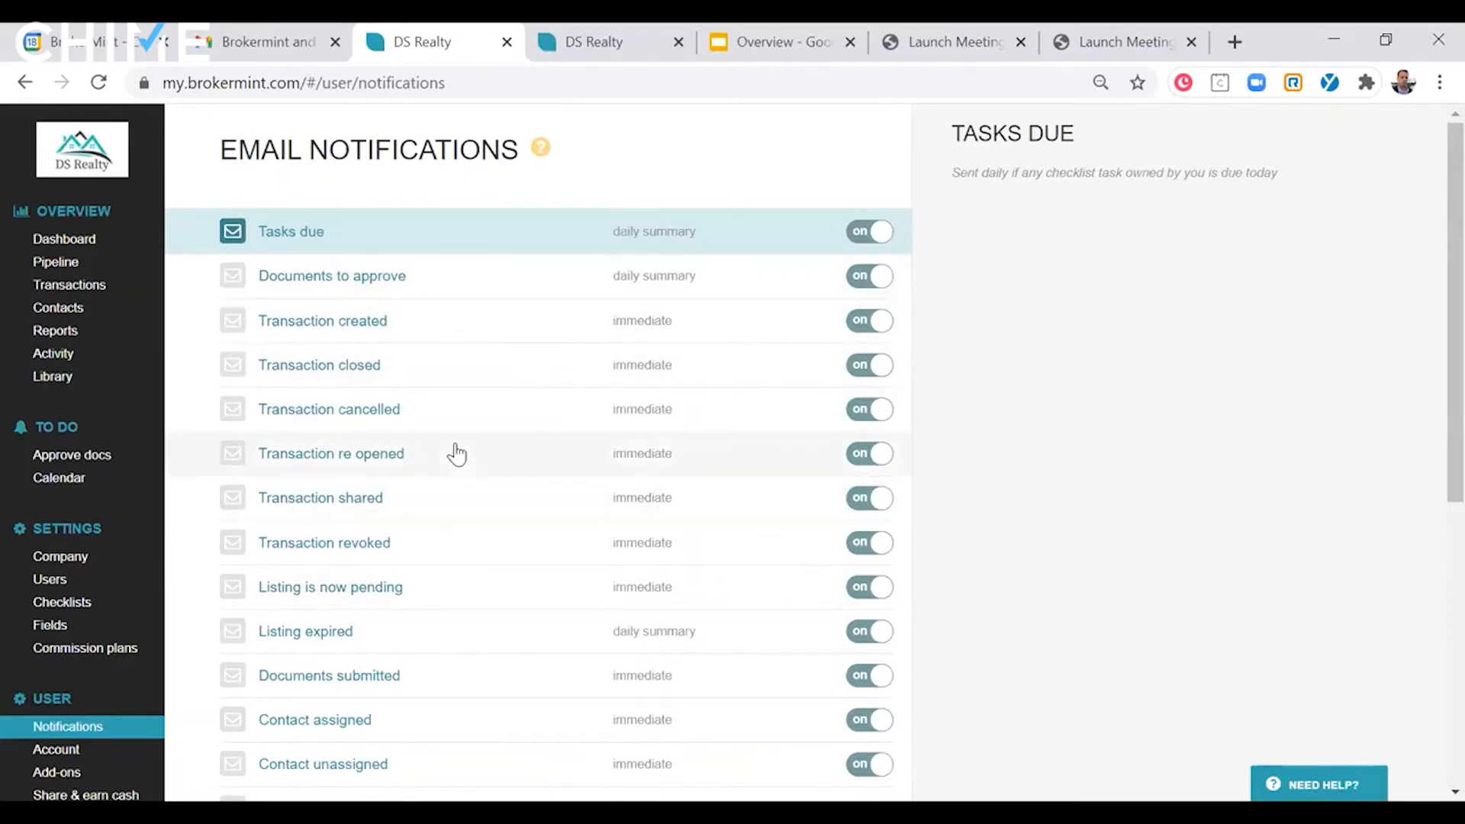
left_click(86, 336)
left_click(59, 355)
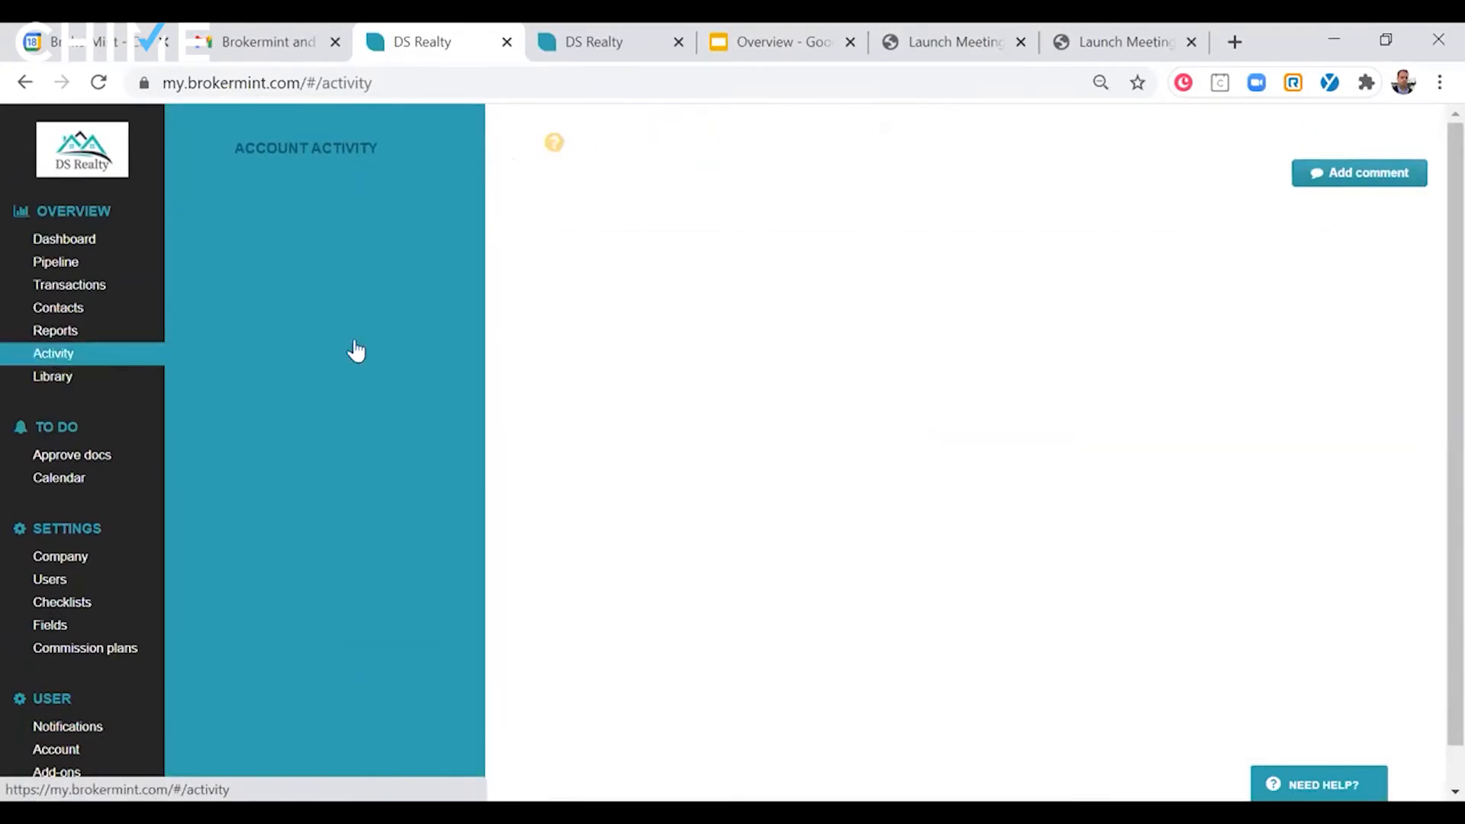
scroll(976, 328, "down", 5)
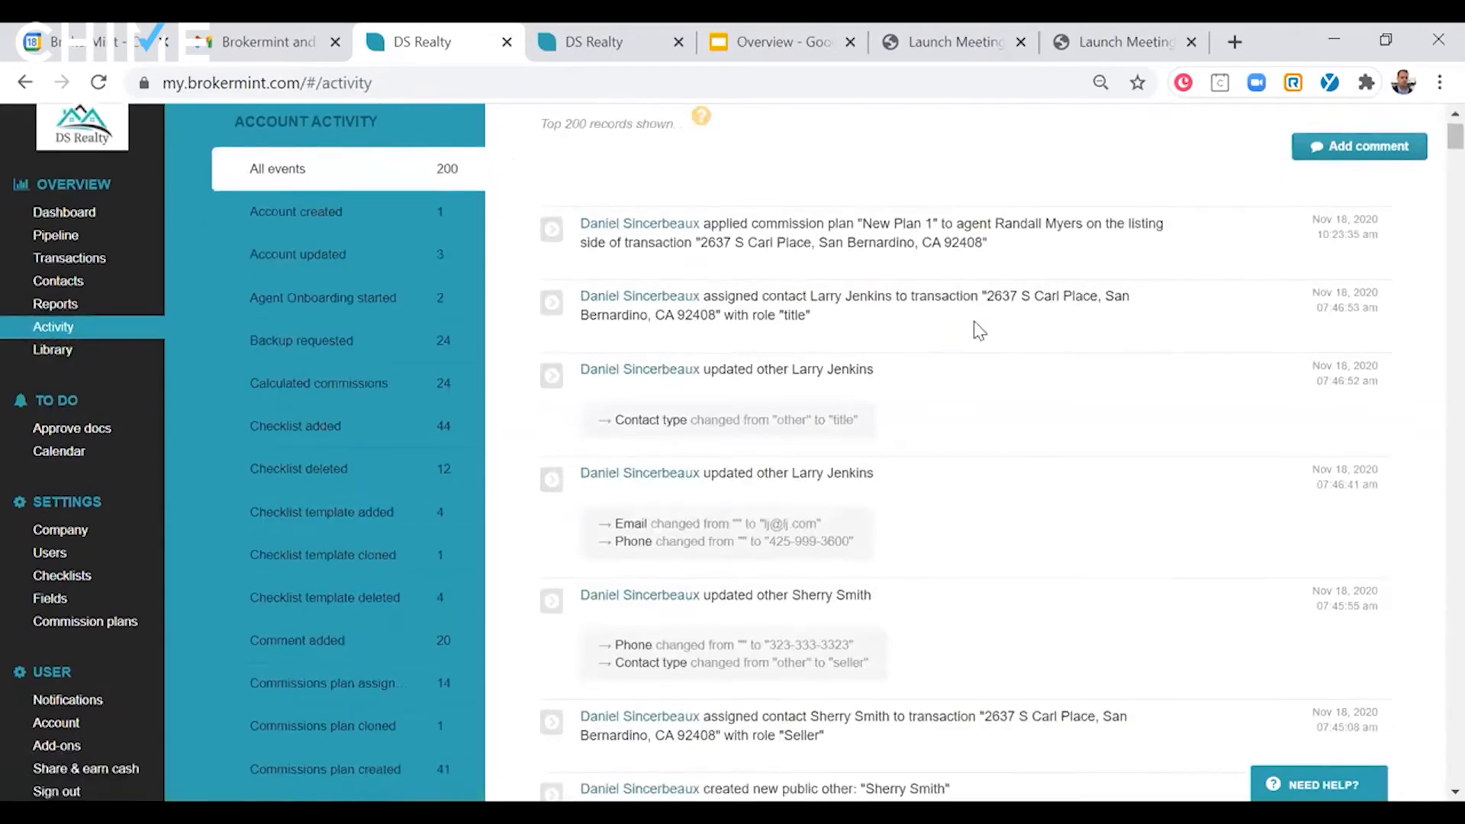
scroll(978, 329, "down", 3)
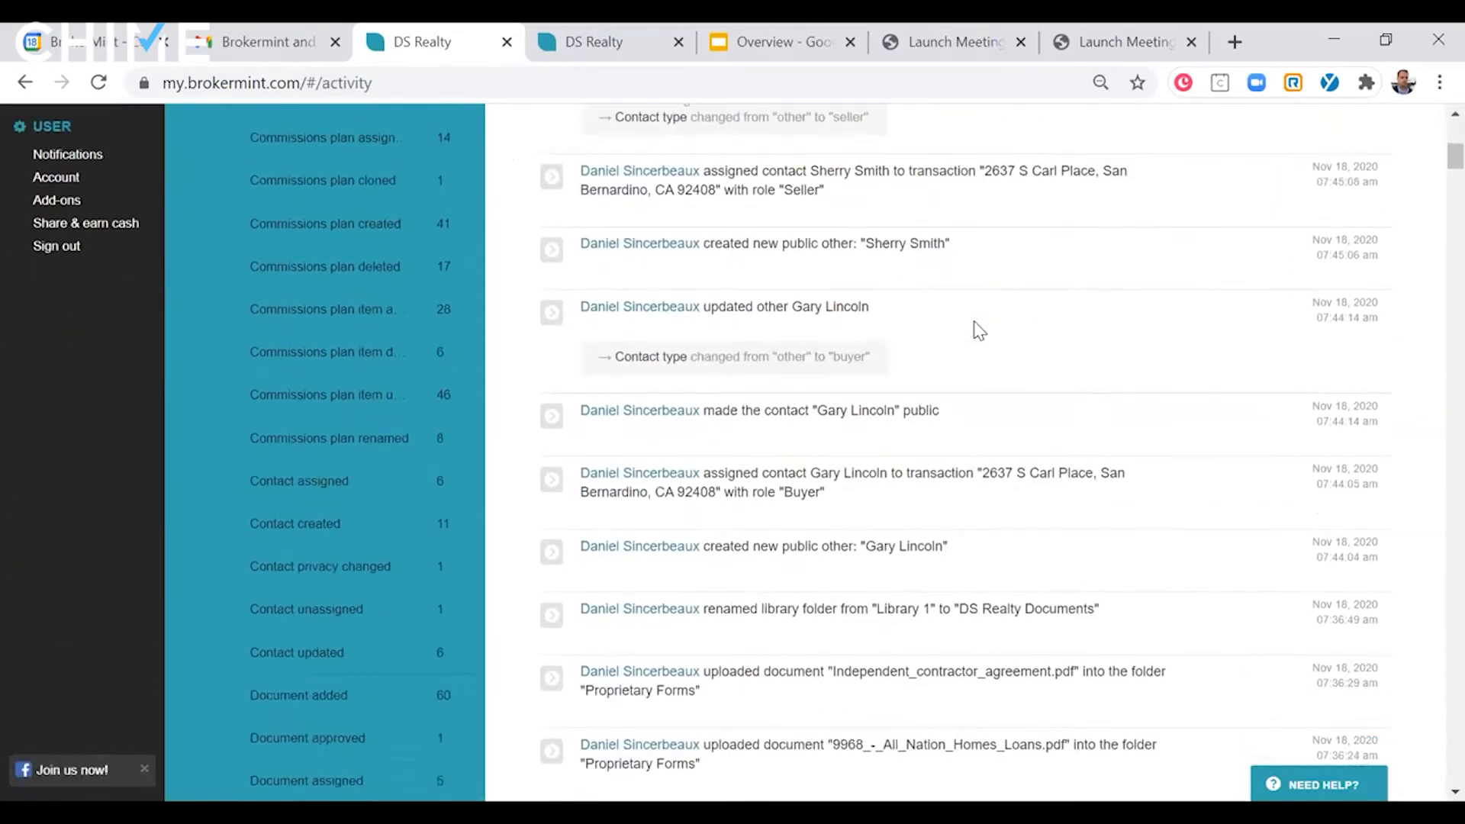
scroll(979, 330, "up", 8)
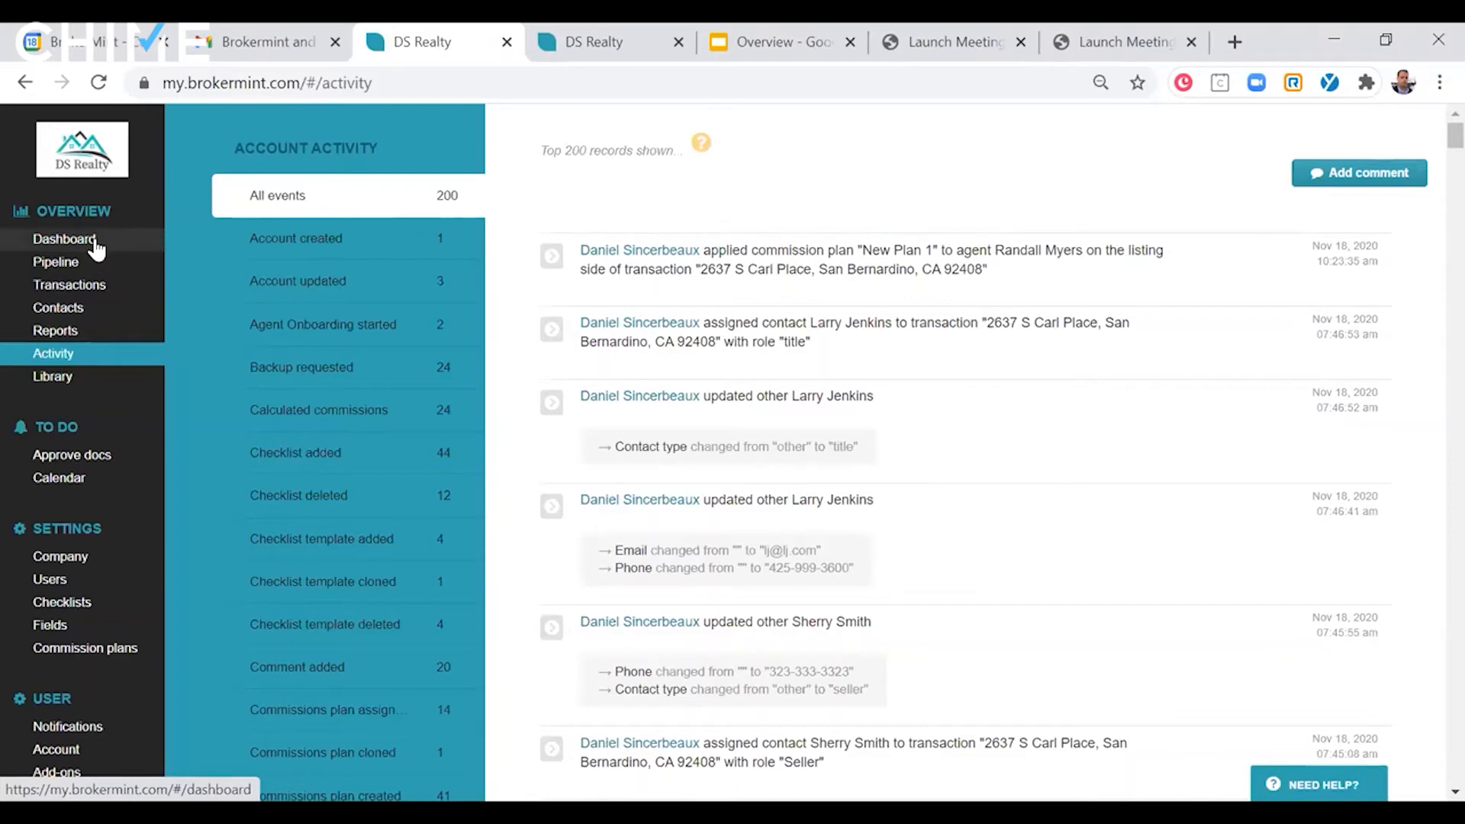
- Switch to the Overview presentation in Google Slides
left_click(804, 31)
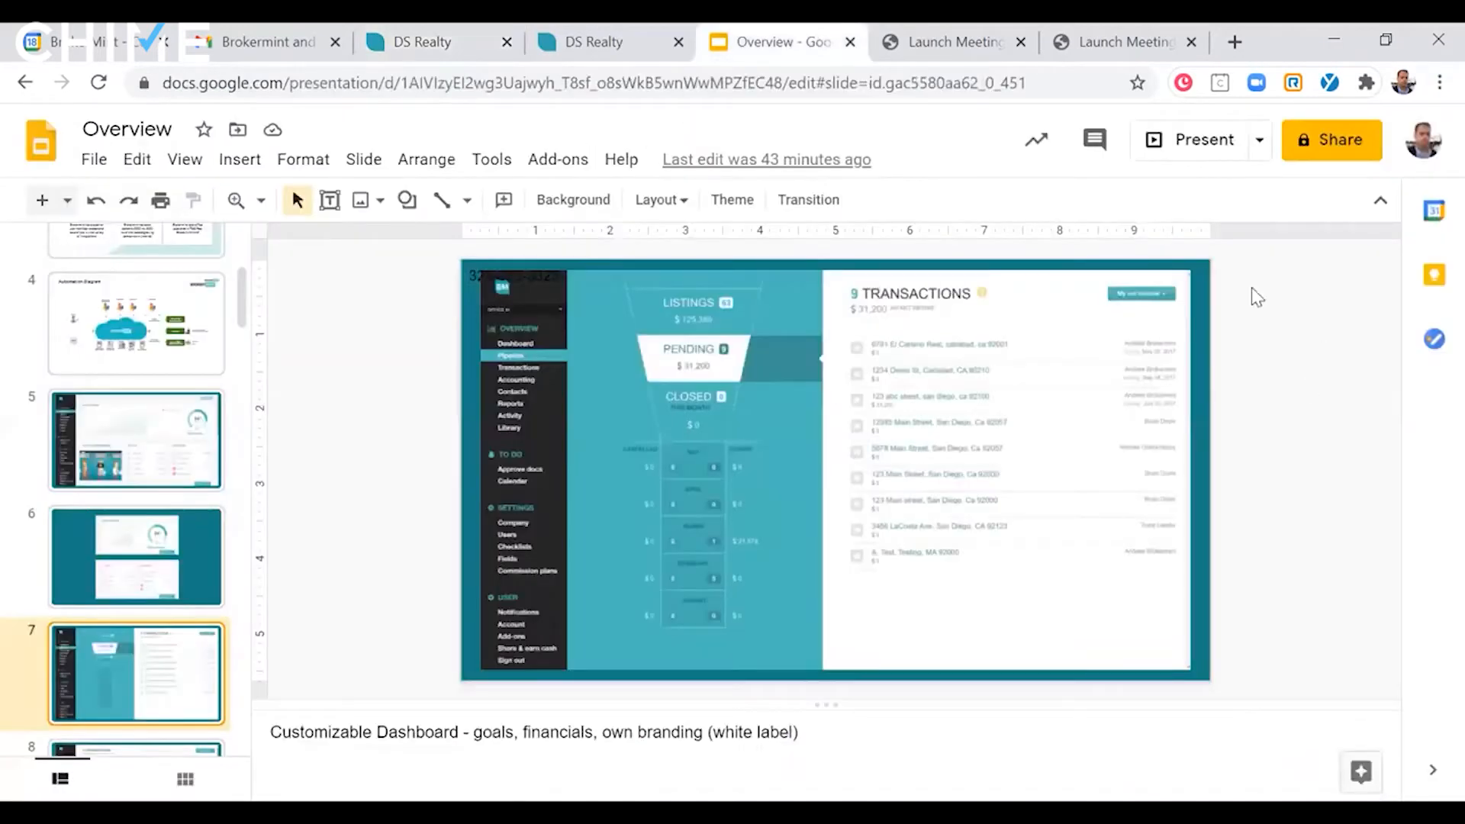
- Present the accounting slides, going through the chart of accounts, new account form, agent ledger and balance sheet, and exit the slideshow
left_click(1211, 145)
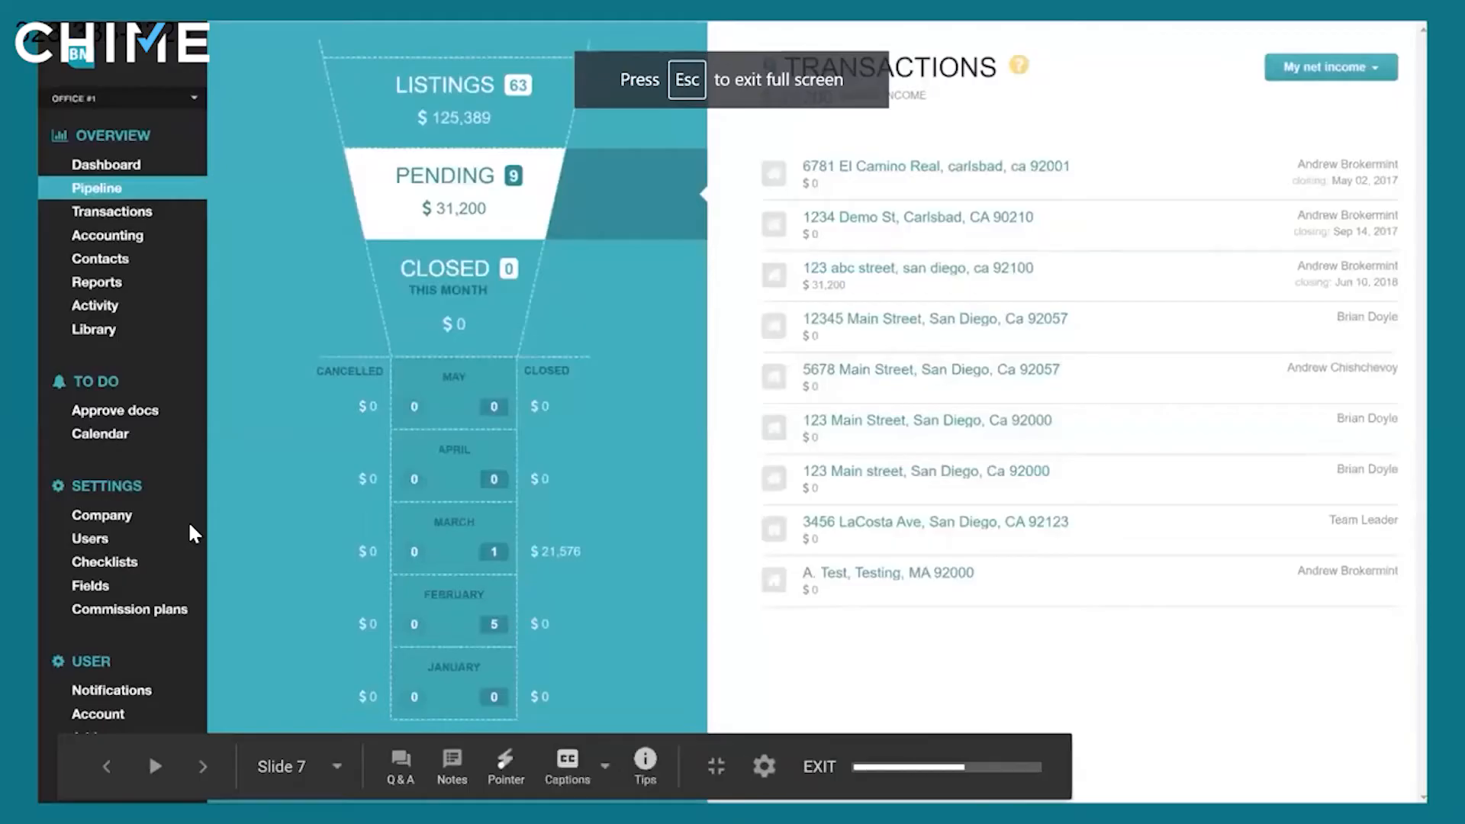
left_click(190, 527)
left_click(189, 527)
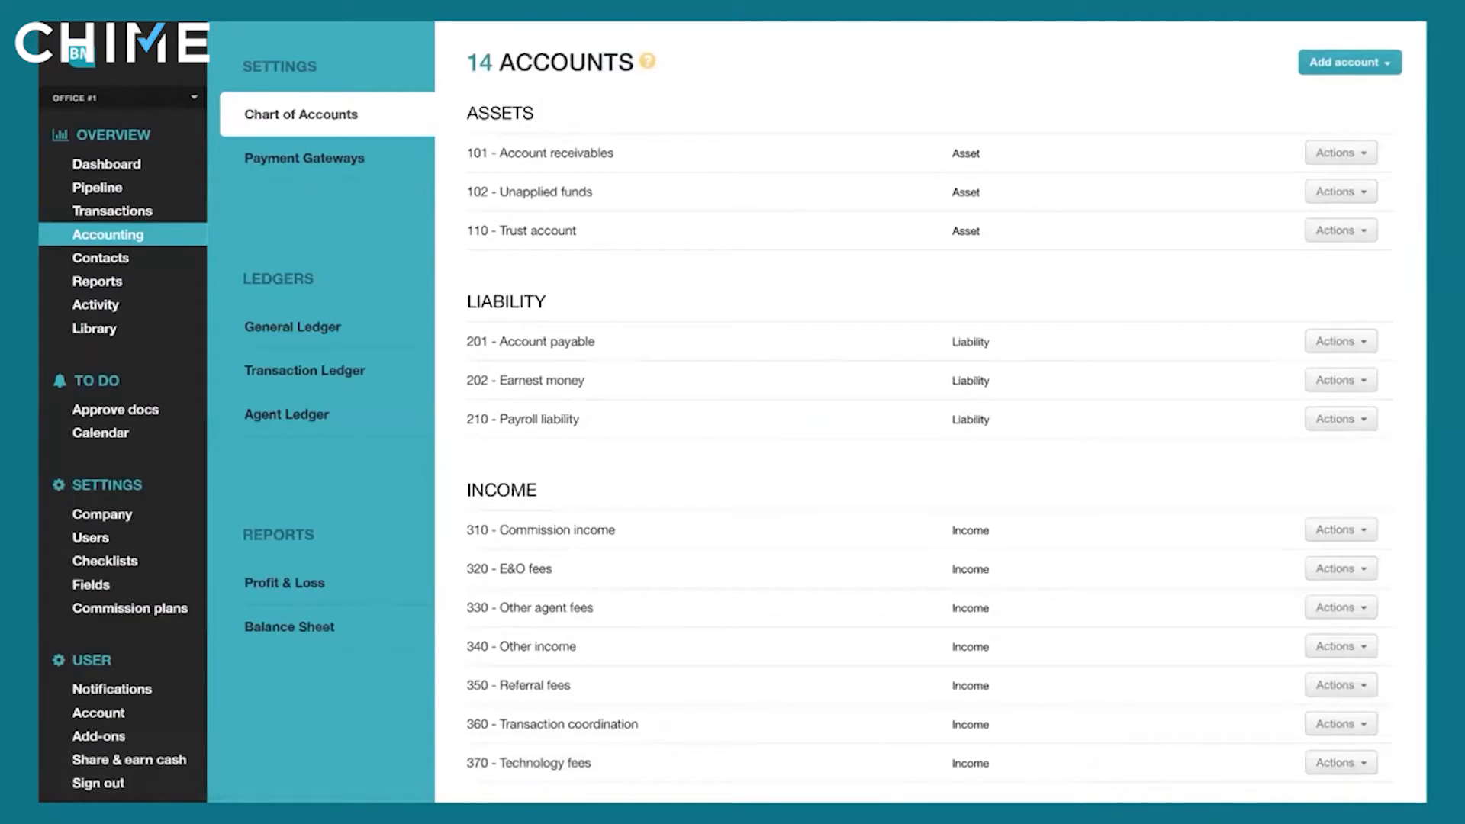
key("Right")
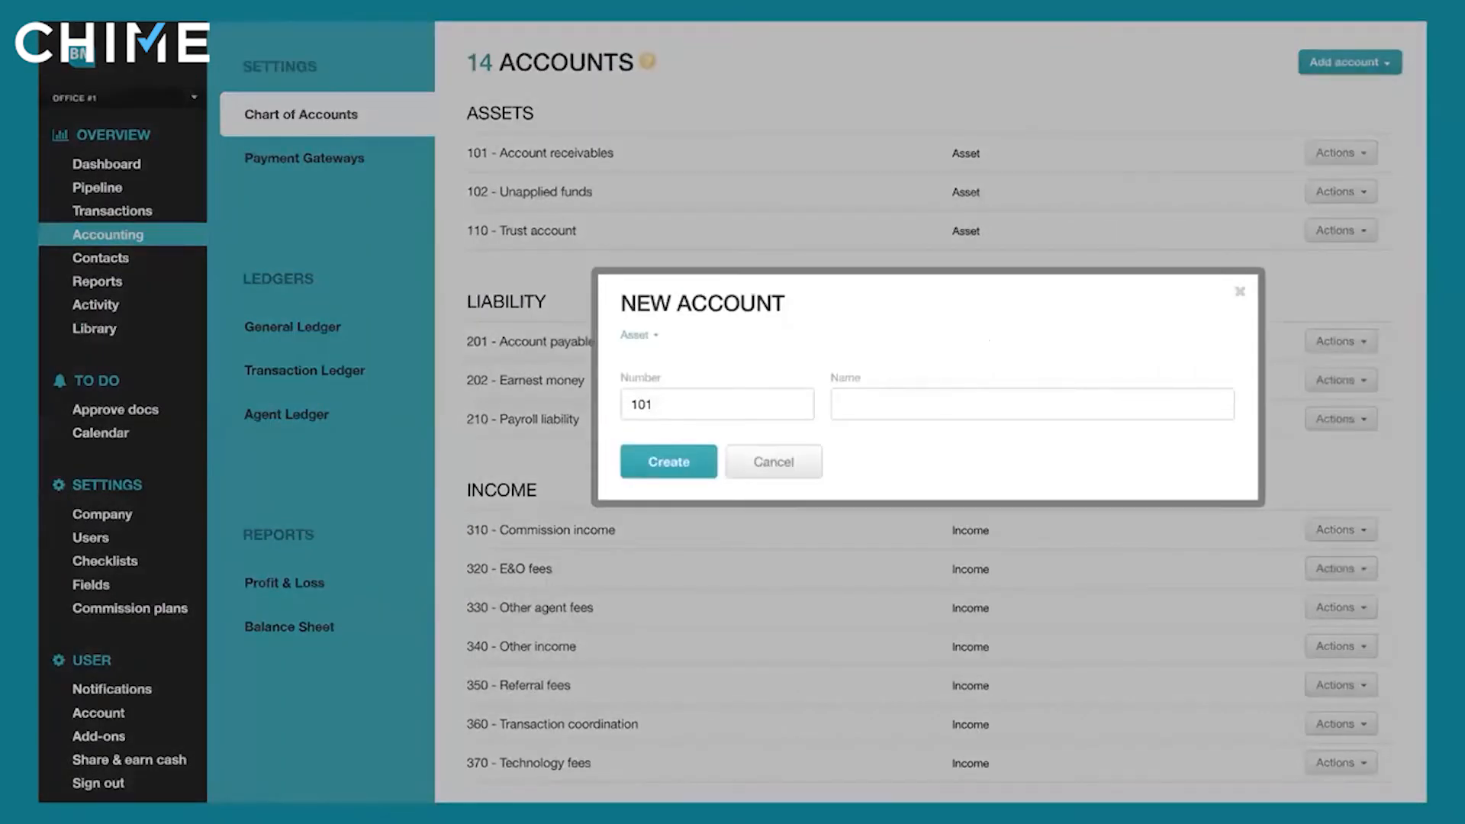
key("Right")
key("Right")
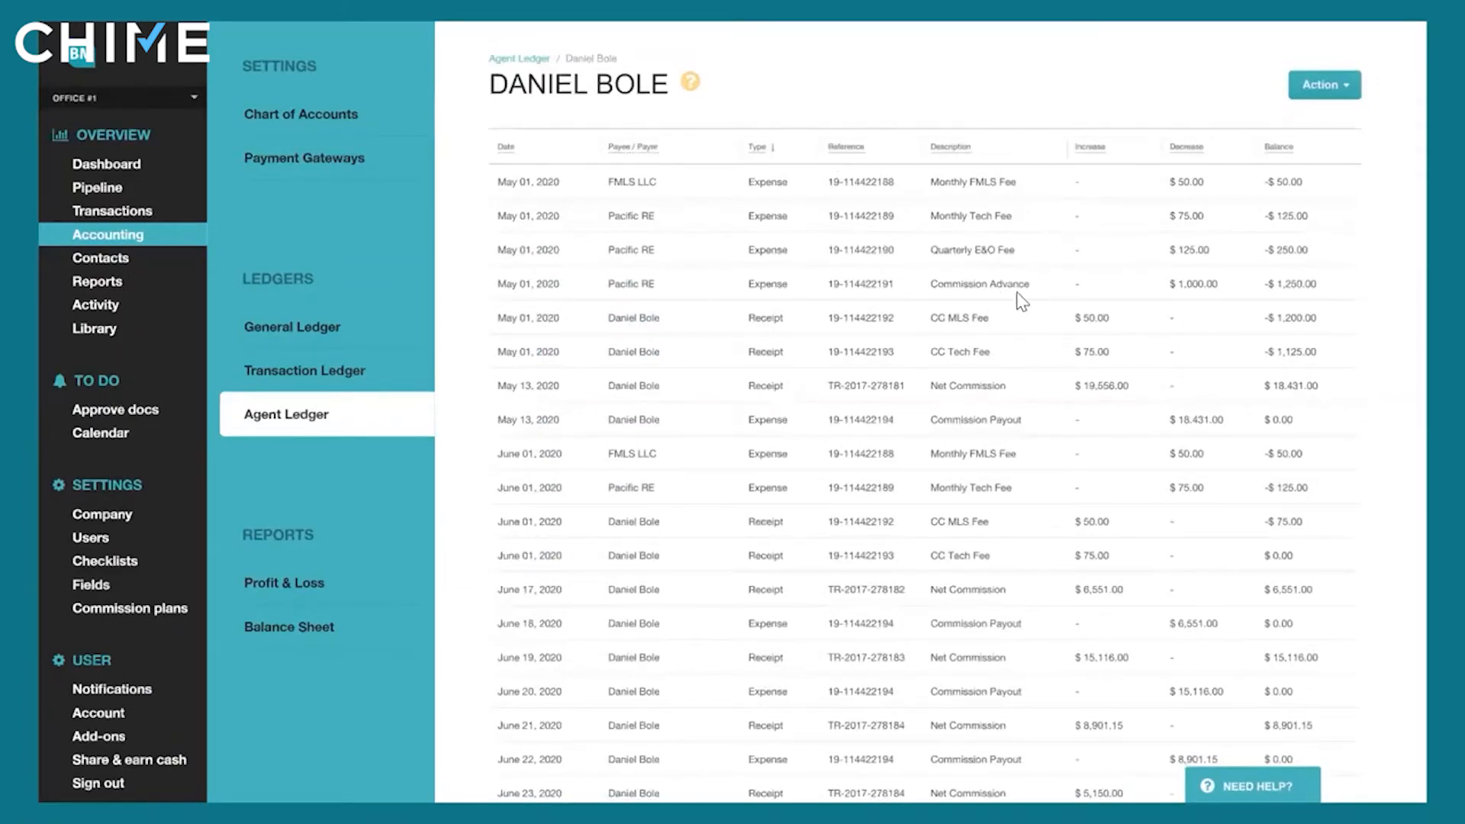
left_click(726, 406)
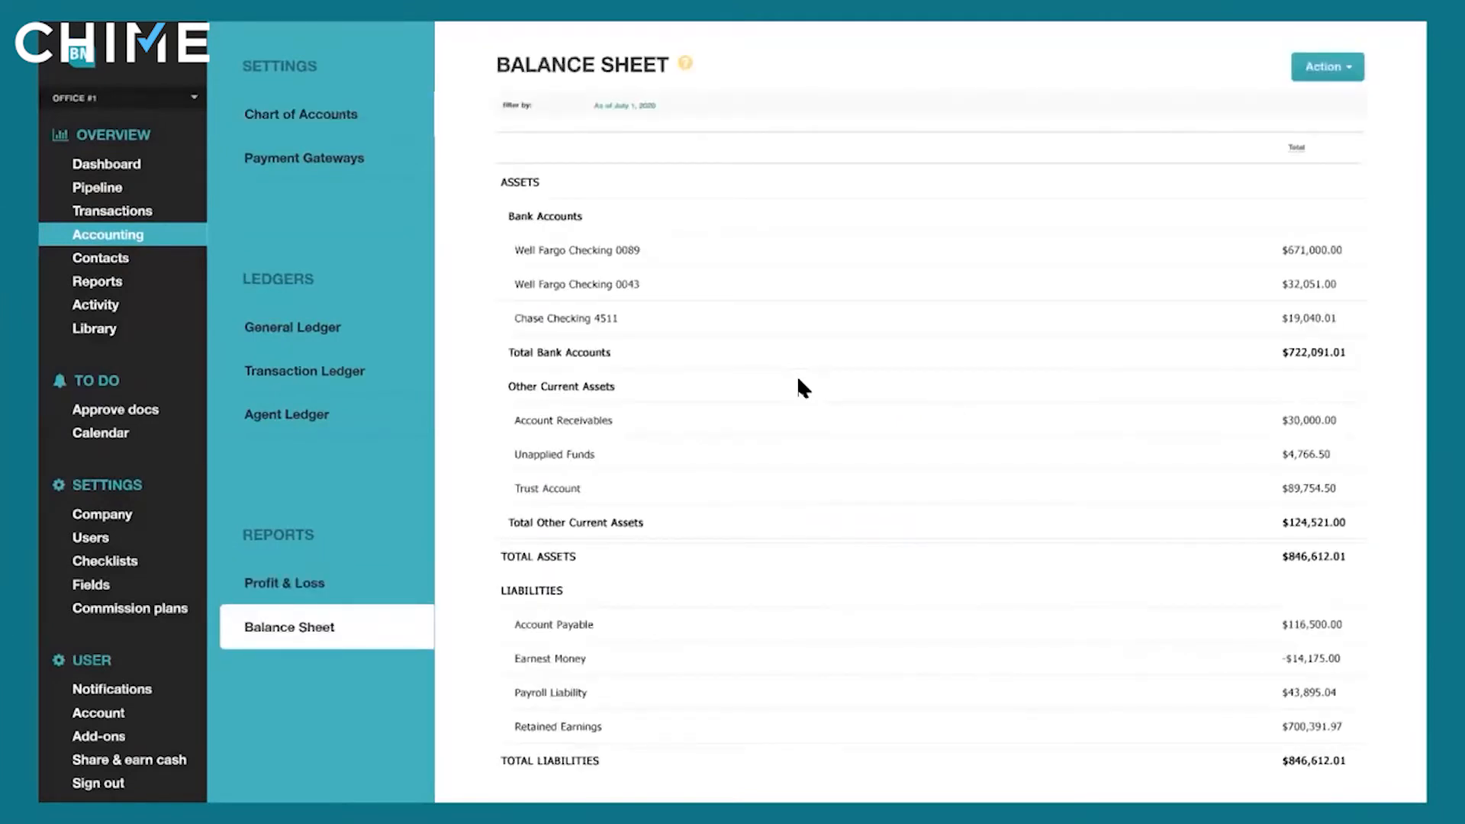
key("Escape")
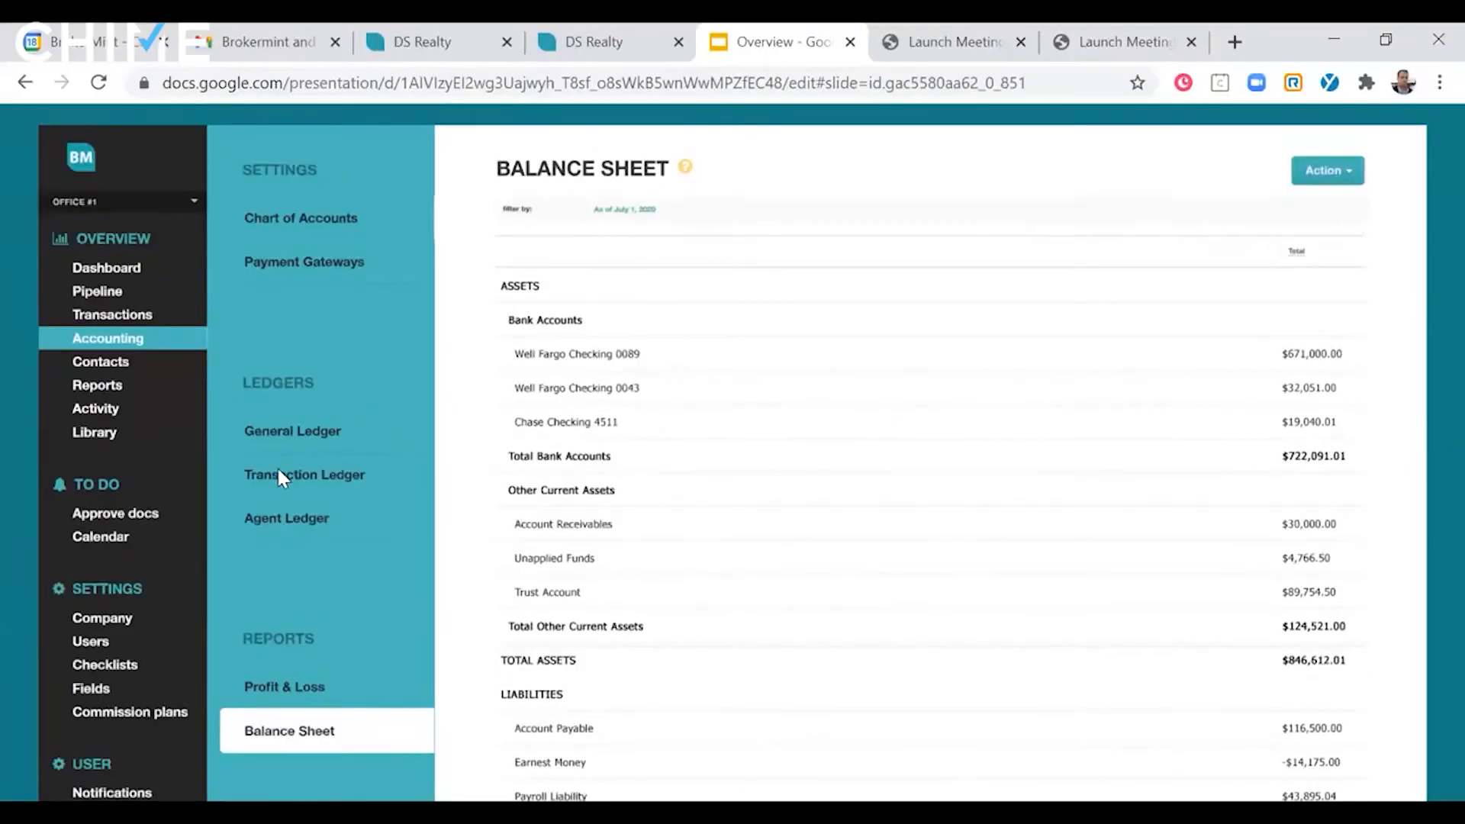
- Present the reports slides from slide 20 through the Brokerage YOY report, exit the slideshow, and go on to slide 24
scroll(181, 534, "down", 3)
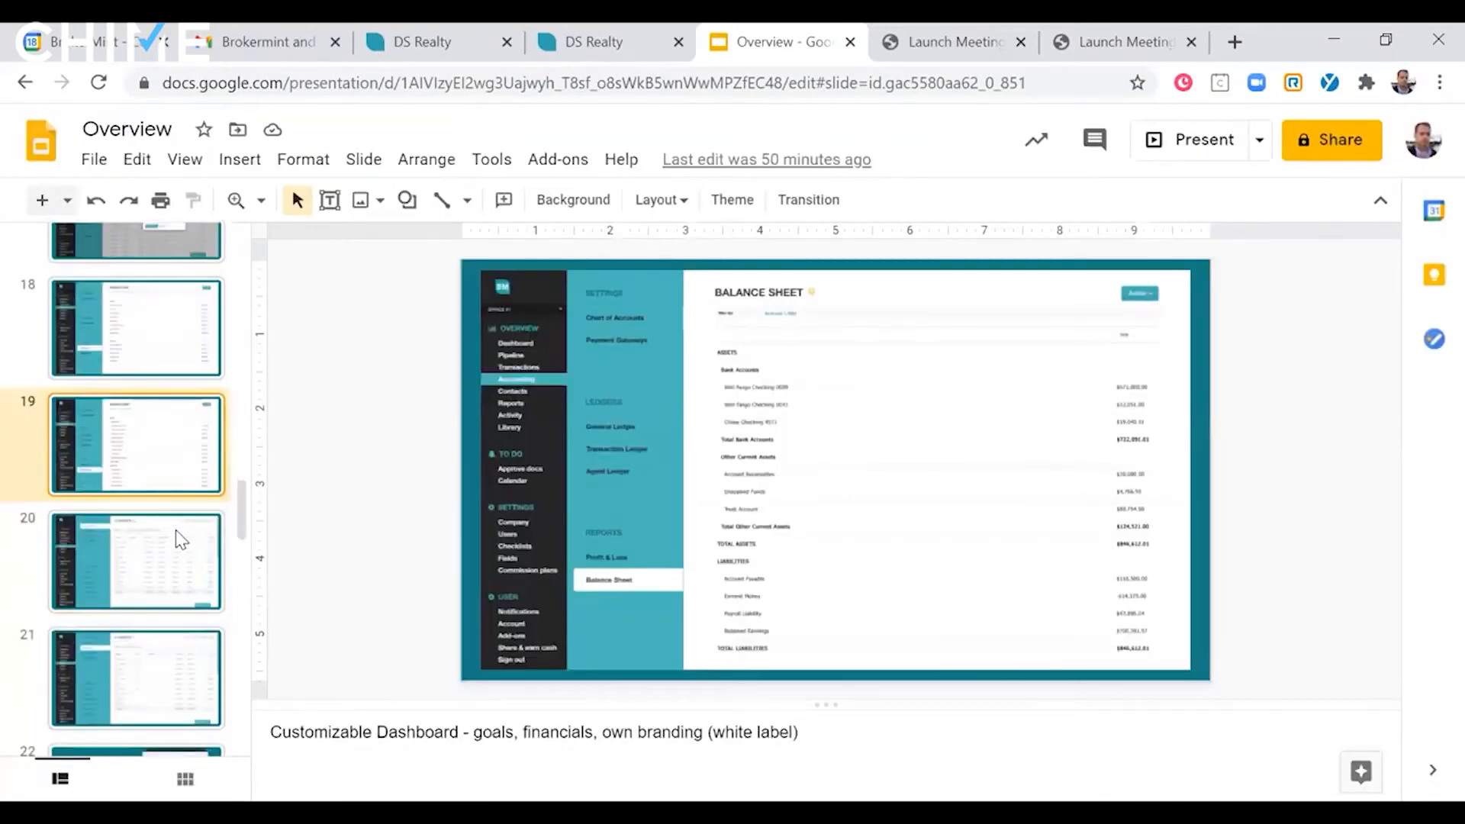
left_click(176, 531)
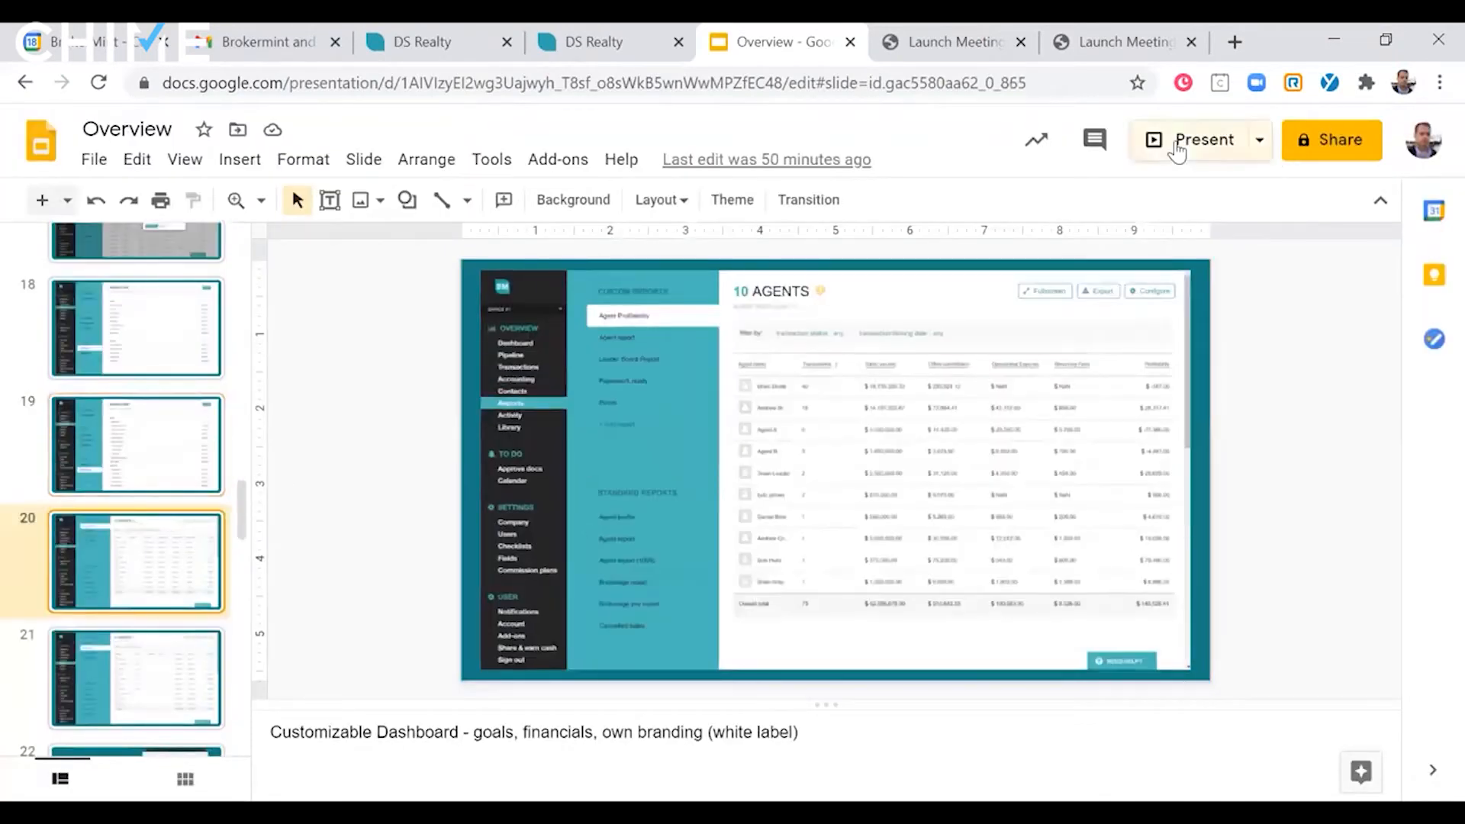
left_click(1179, 145)
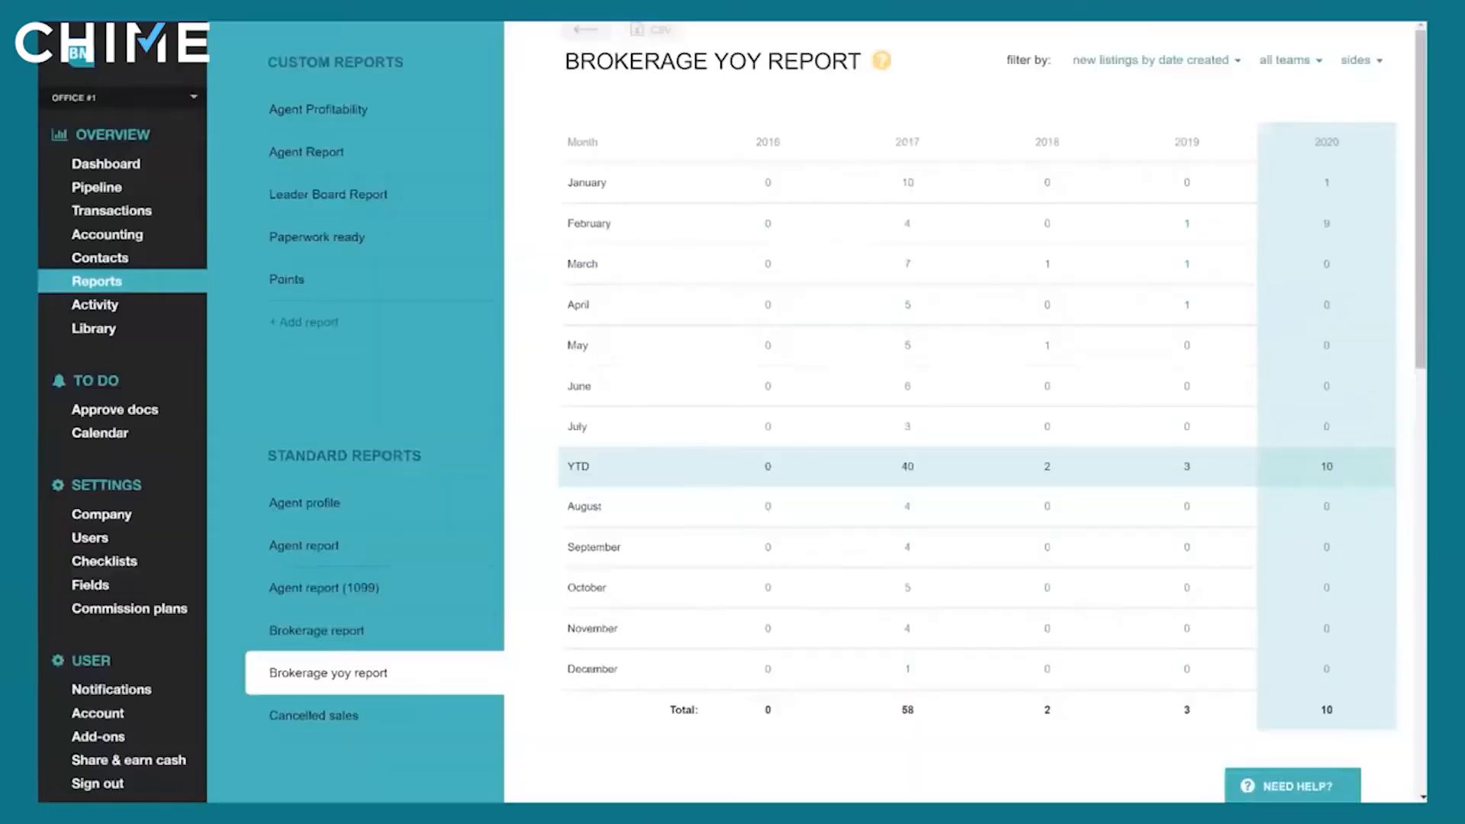
key("Escape")
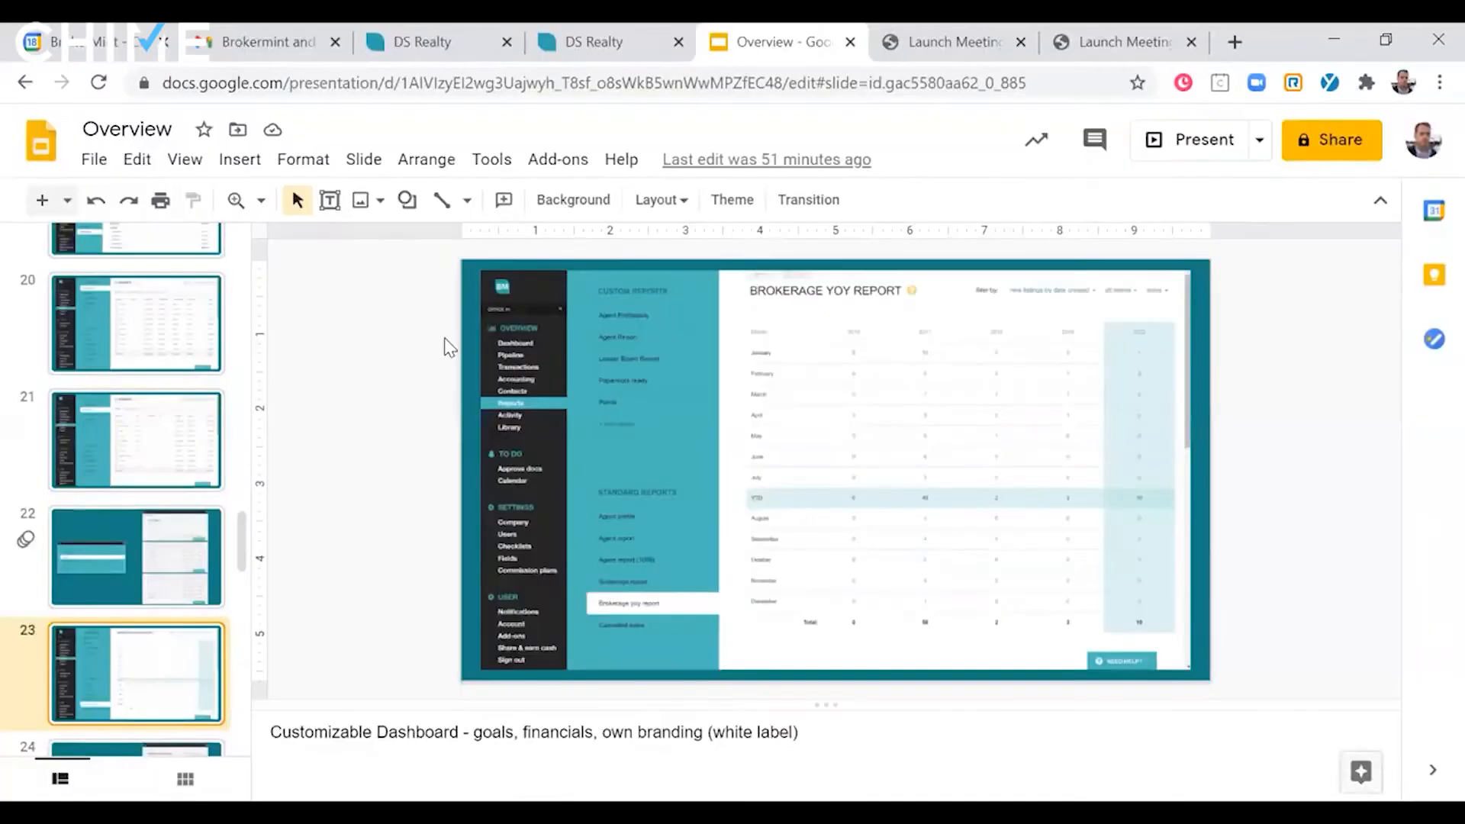
scroll(453, 333, "down", 1)
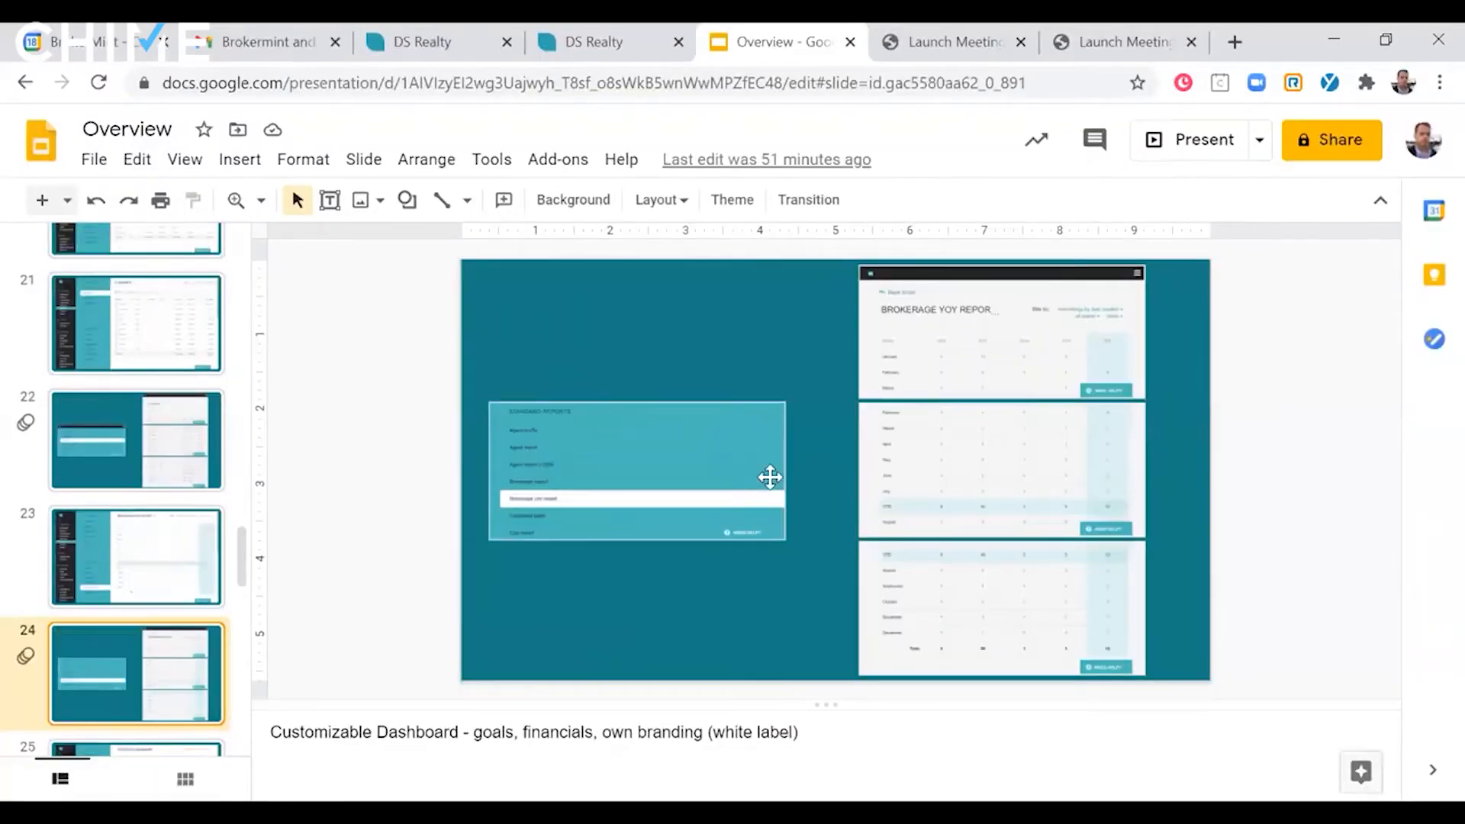
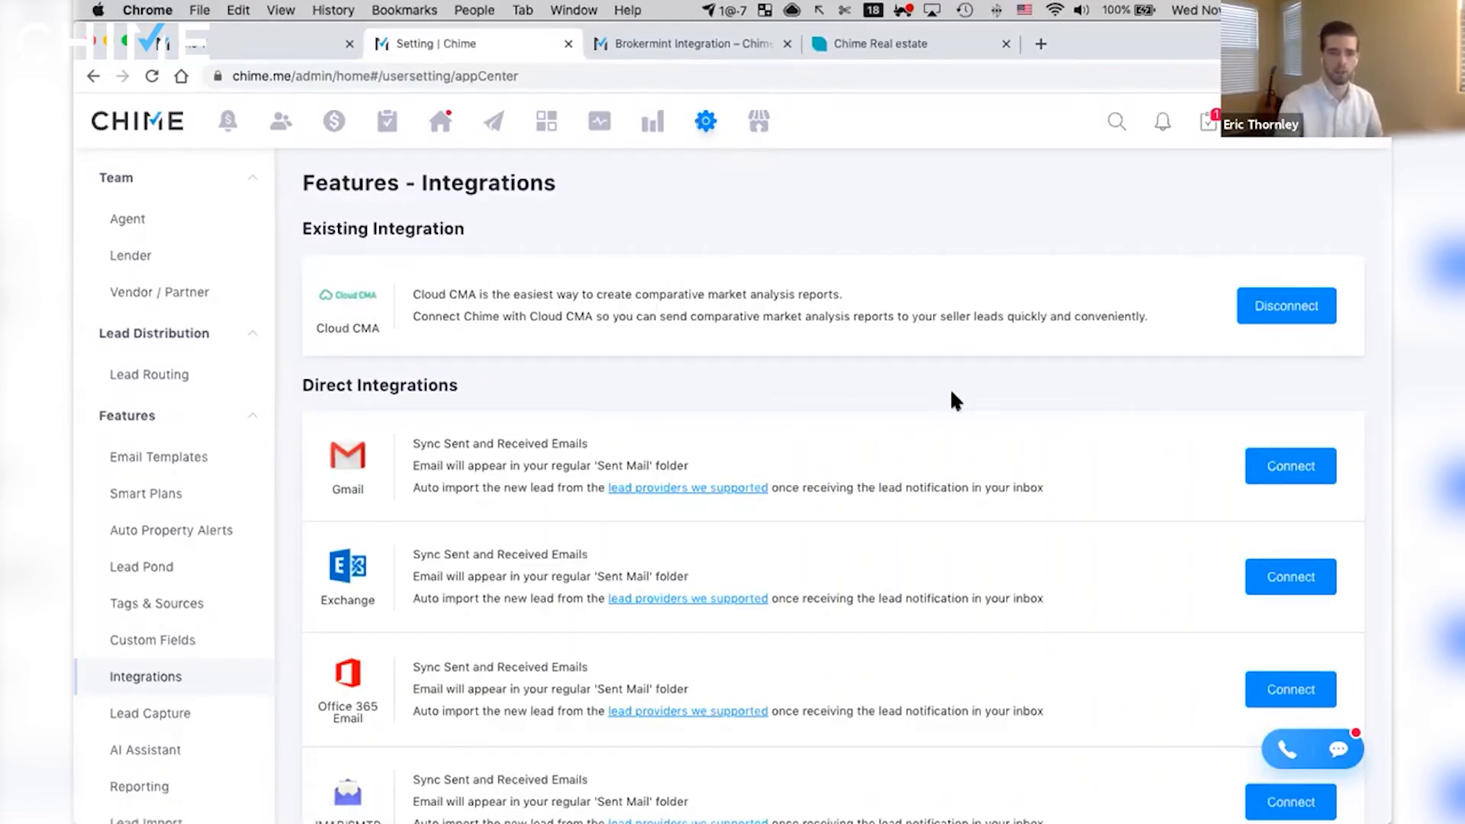
- Find Brokermint among Chime's direct integrations and open its account connection form
scroll(950, 412, "down", 1)
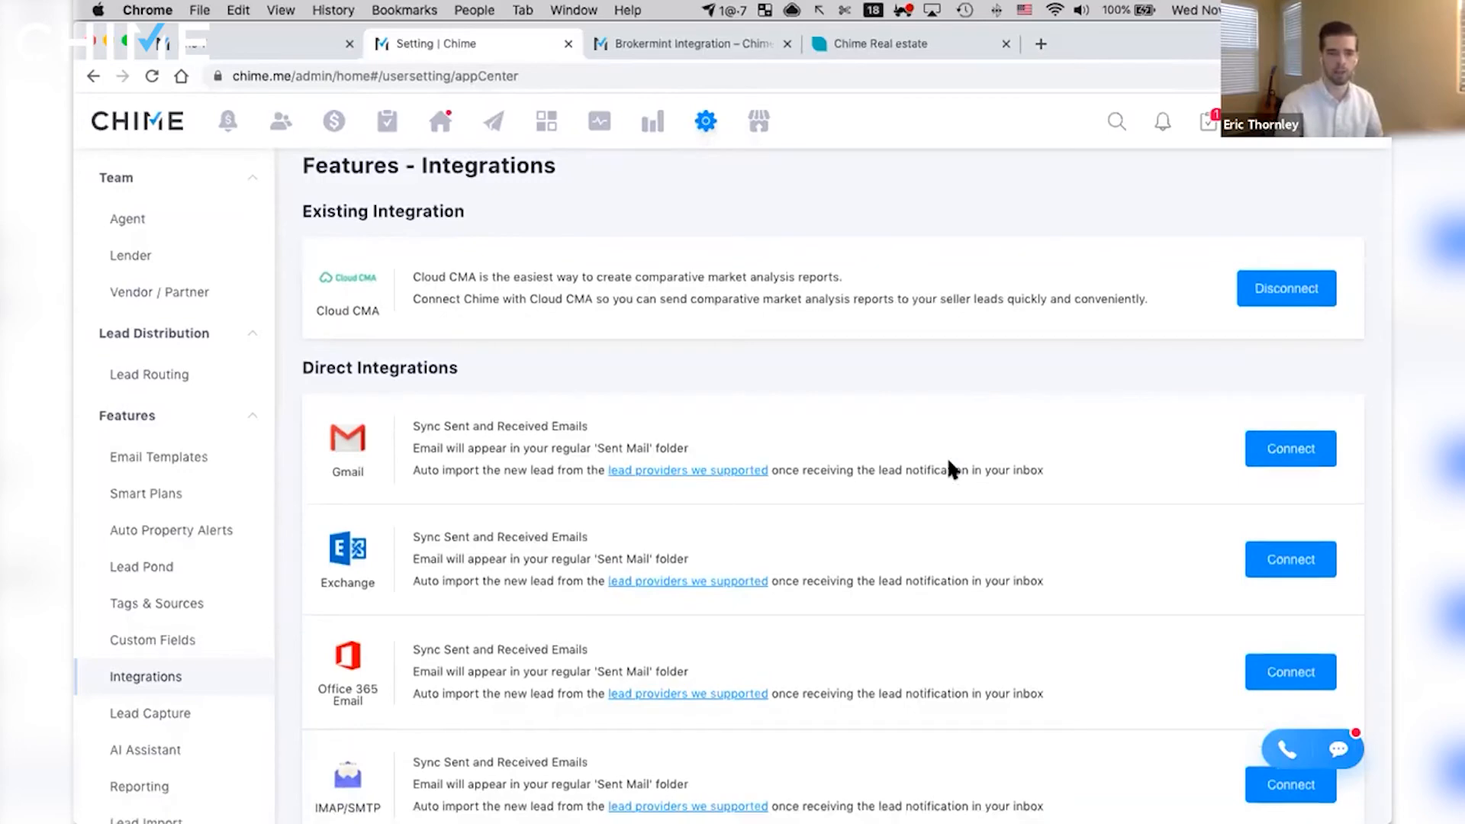
scroll(335, 358, "down", 10)
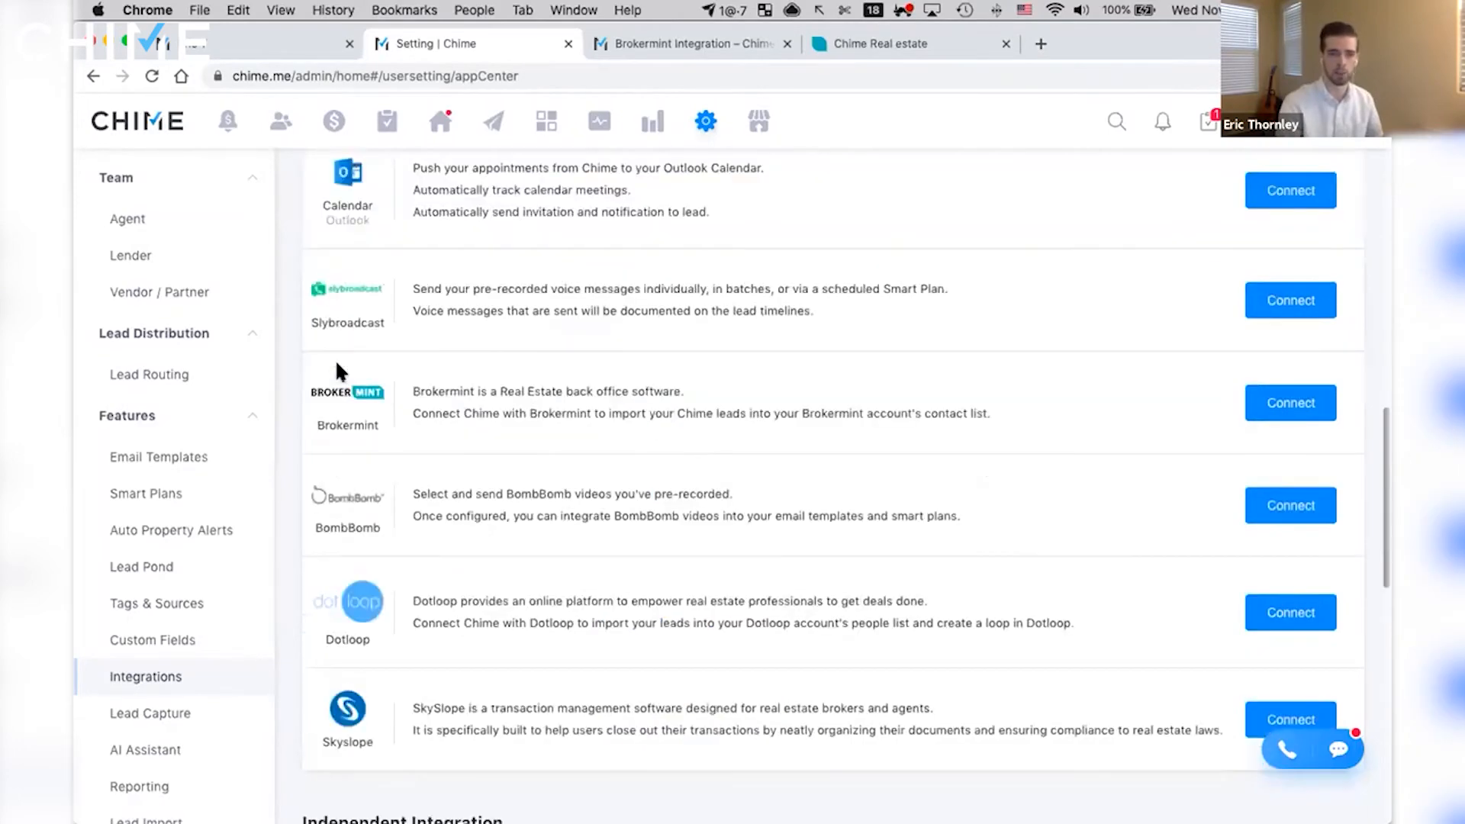
left_click_drag(299, 347, 1361, 454)
left_click_drag(1061, 204, 1118, 312)
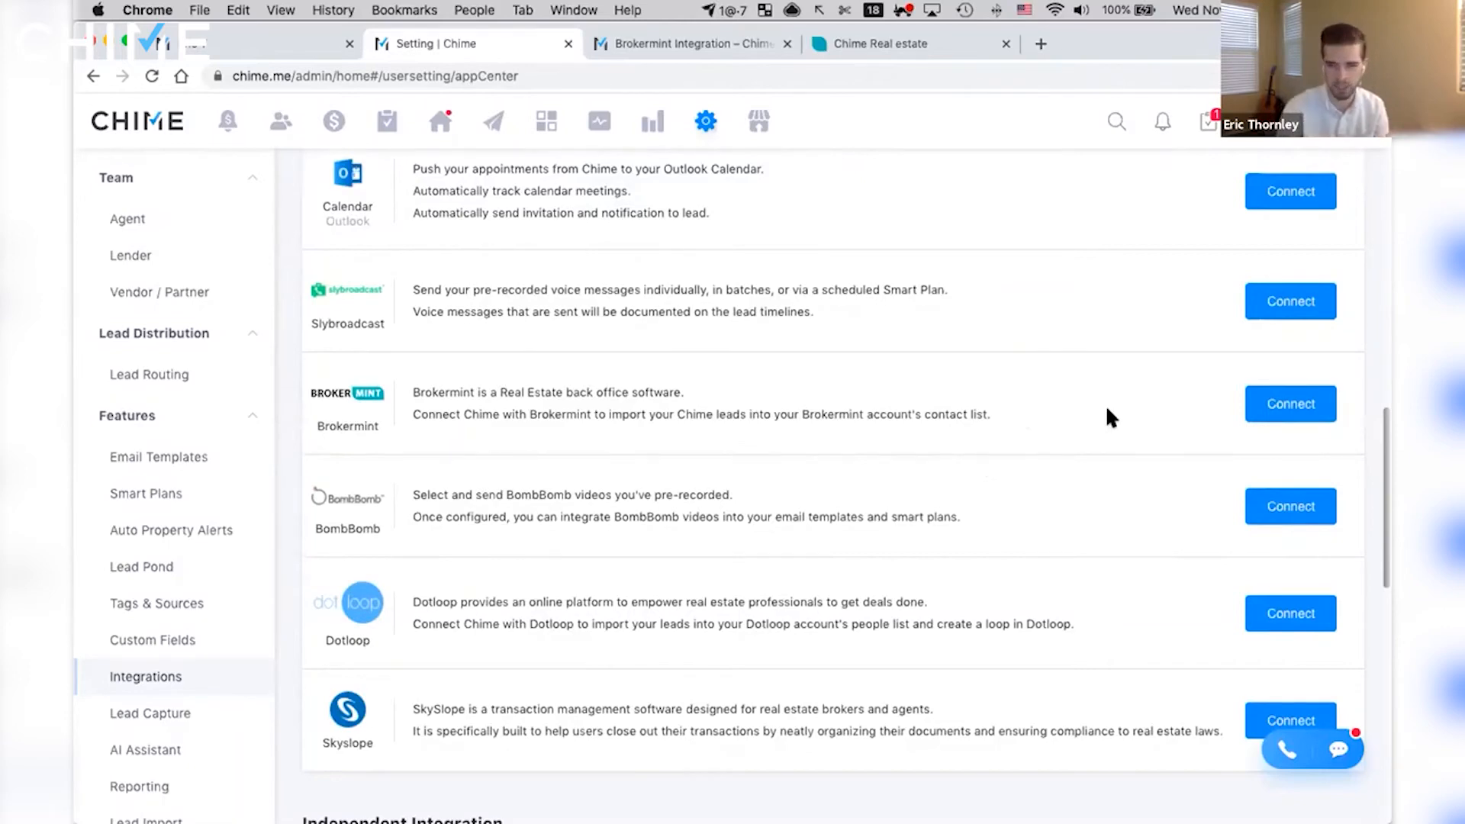
left_click(1280, 404)
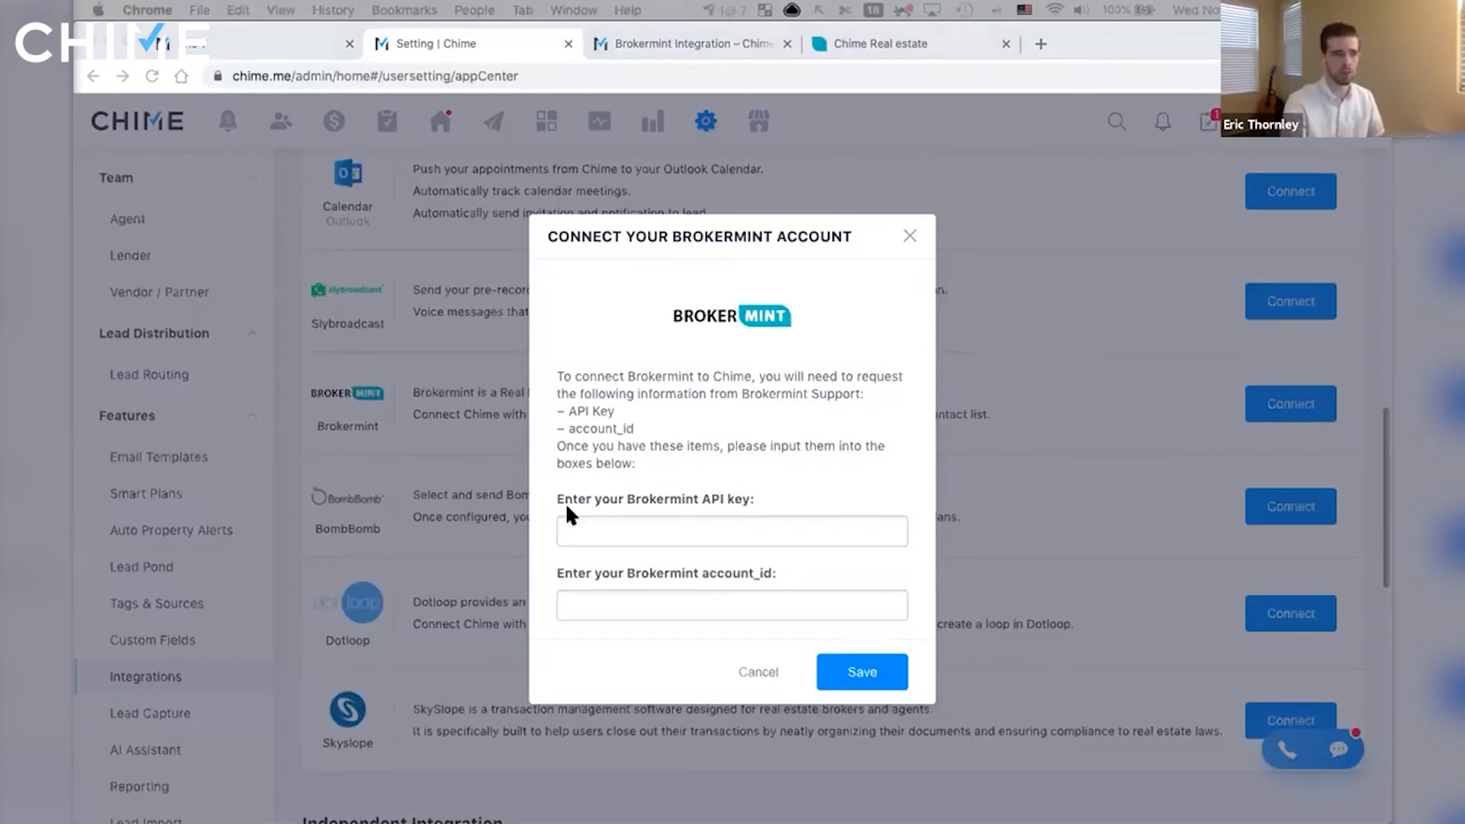
- Paste the Brokermint API key and account ID into the connection form and save it
left_click(686, 528)
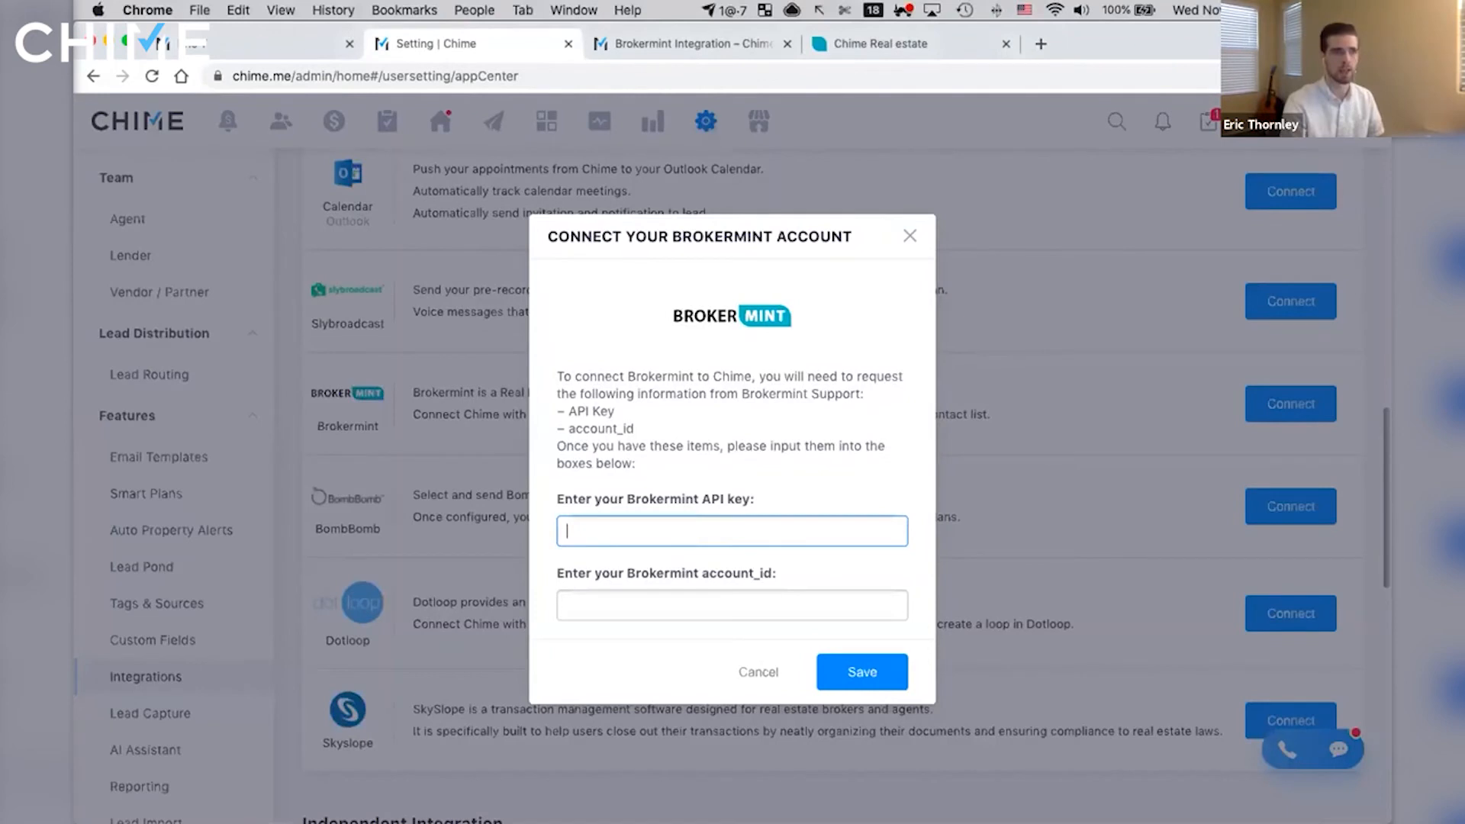
key("super+v")
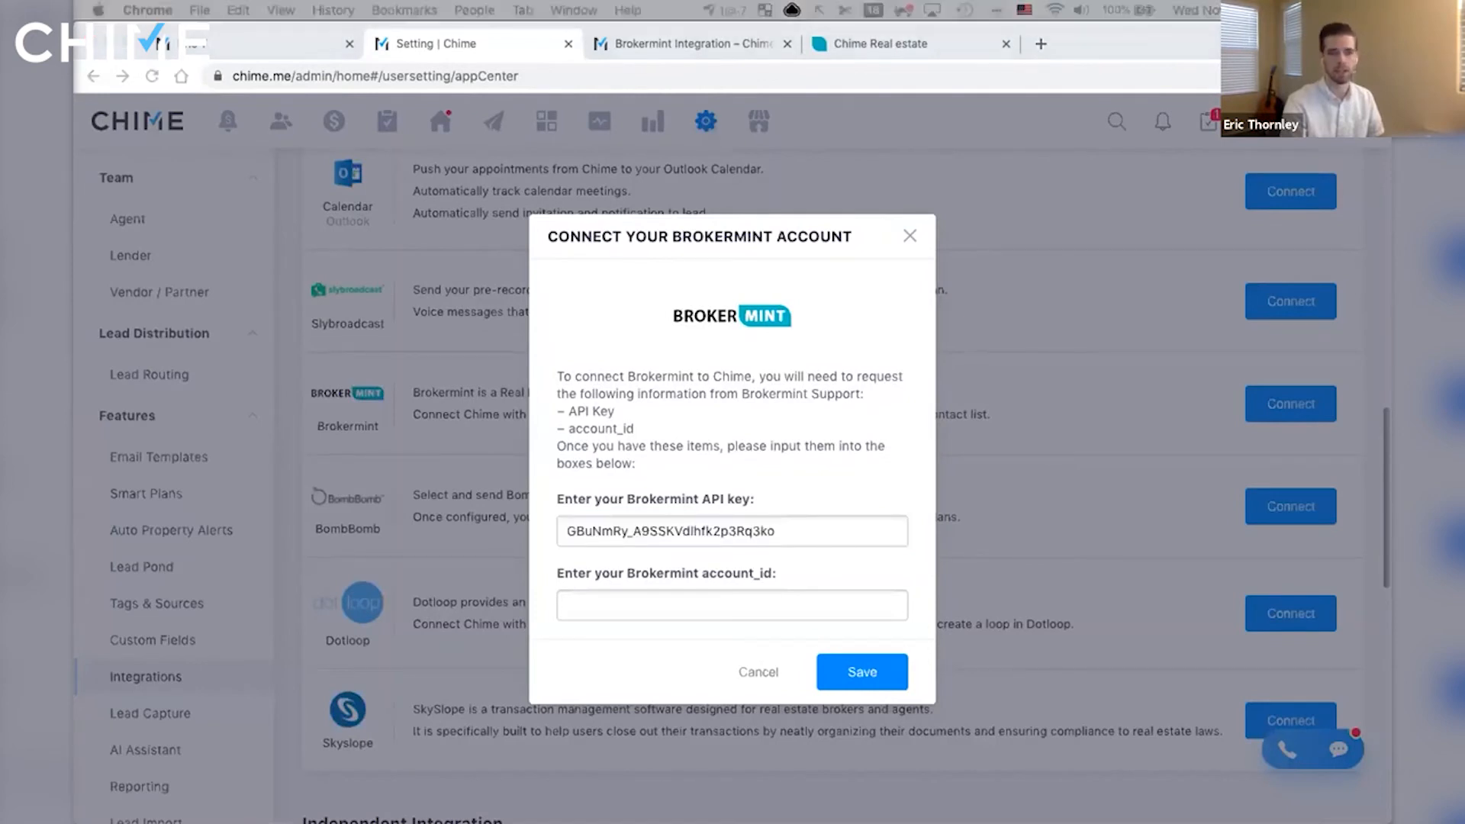
left_click(733, 605)
type("4268")
left_click(871, 678)
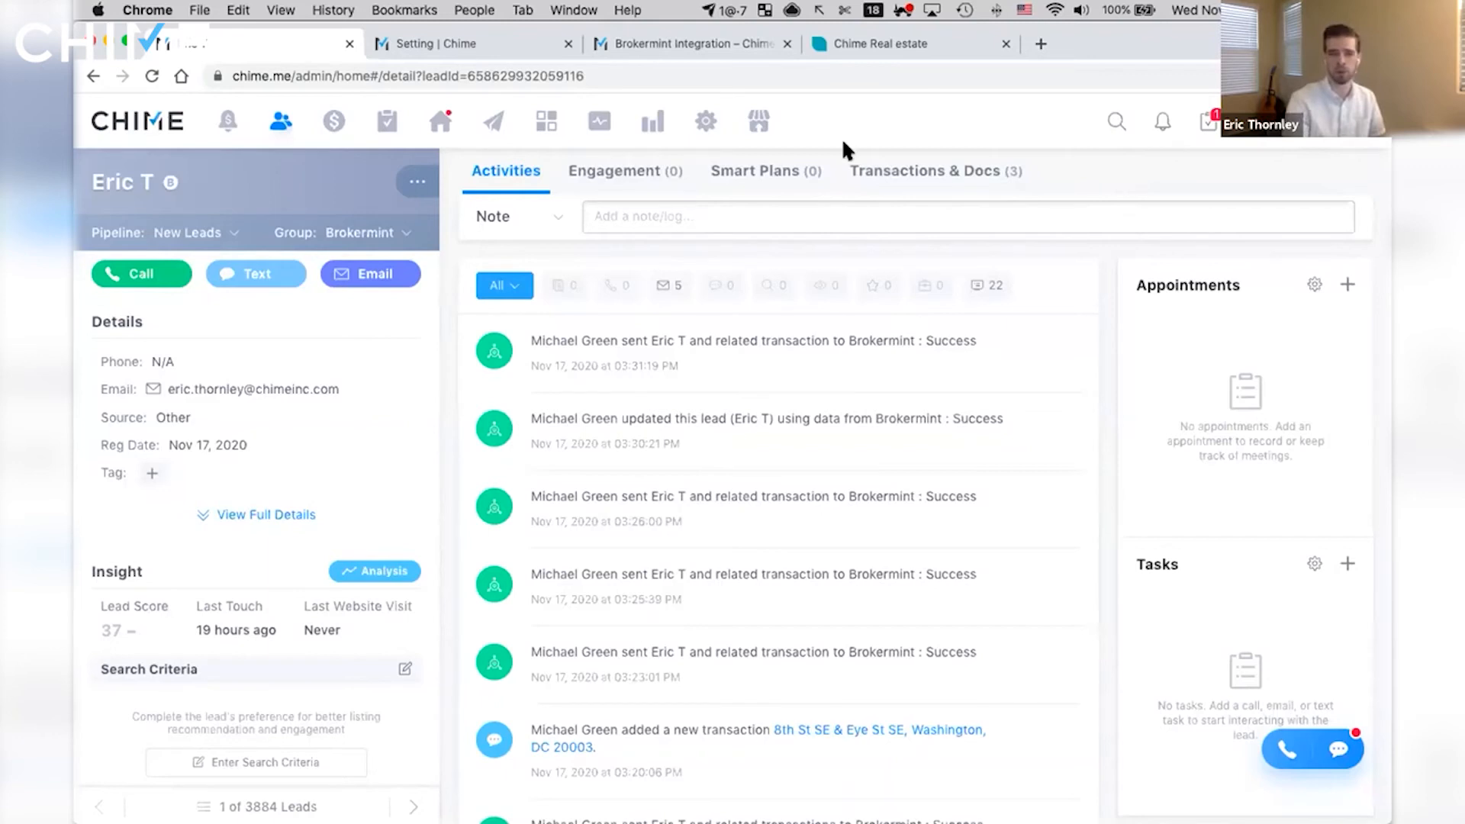
- Open the lead's transactions and documents, reload the lead page, and return to the transactions list
left_click_drag(837, 142, 1048, 198)
left_click(961, 172)
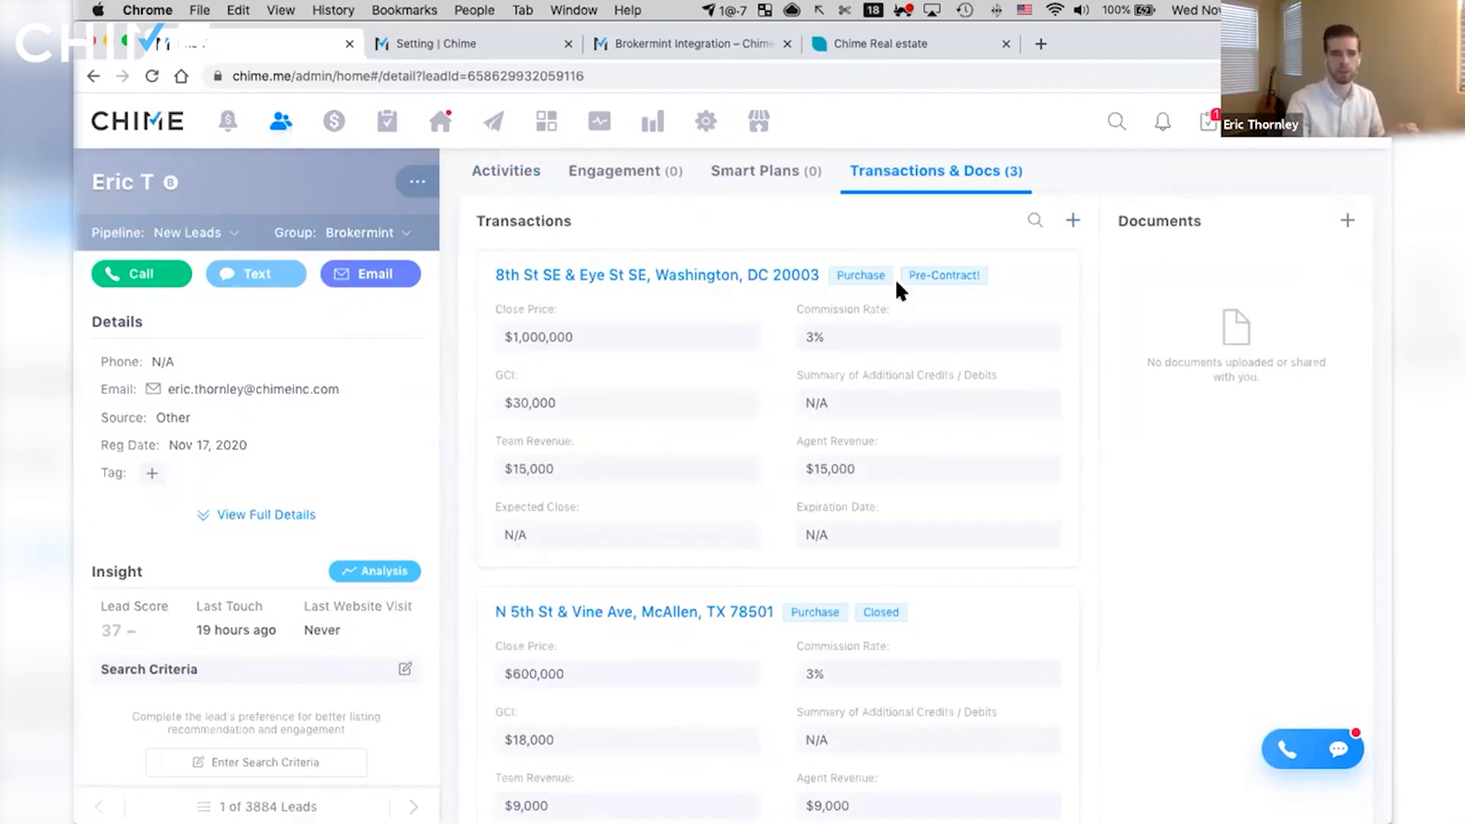
key("super+r")
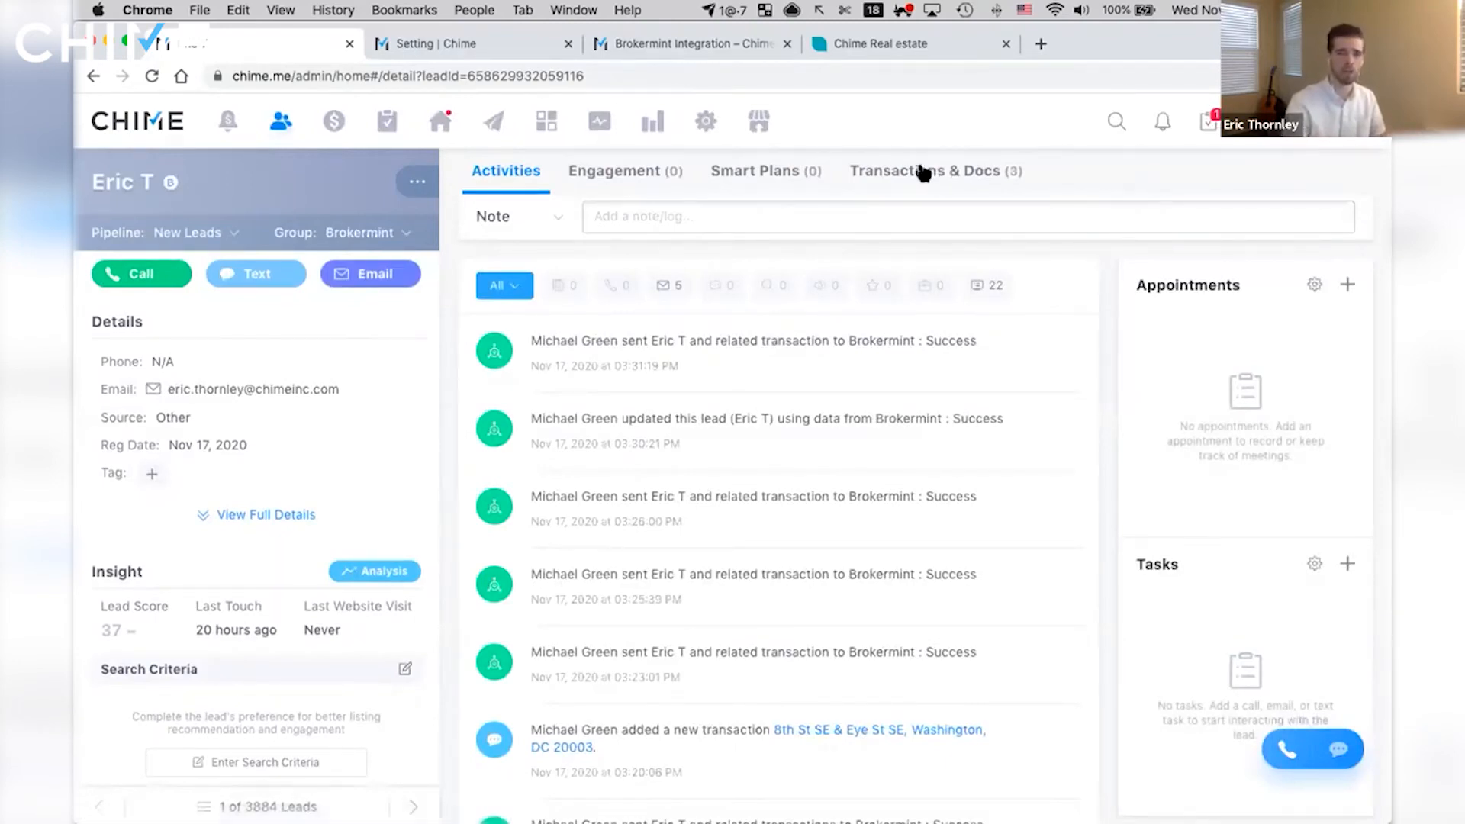
left_click(937, 177)
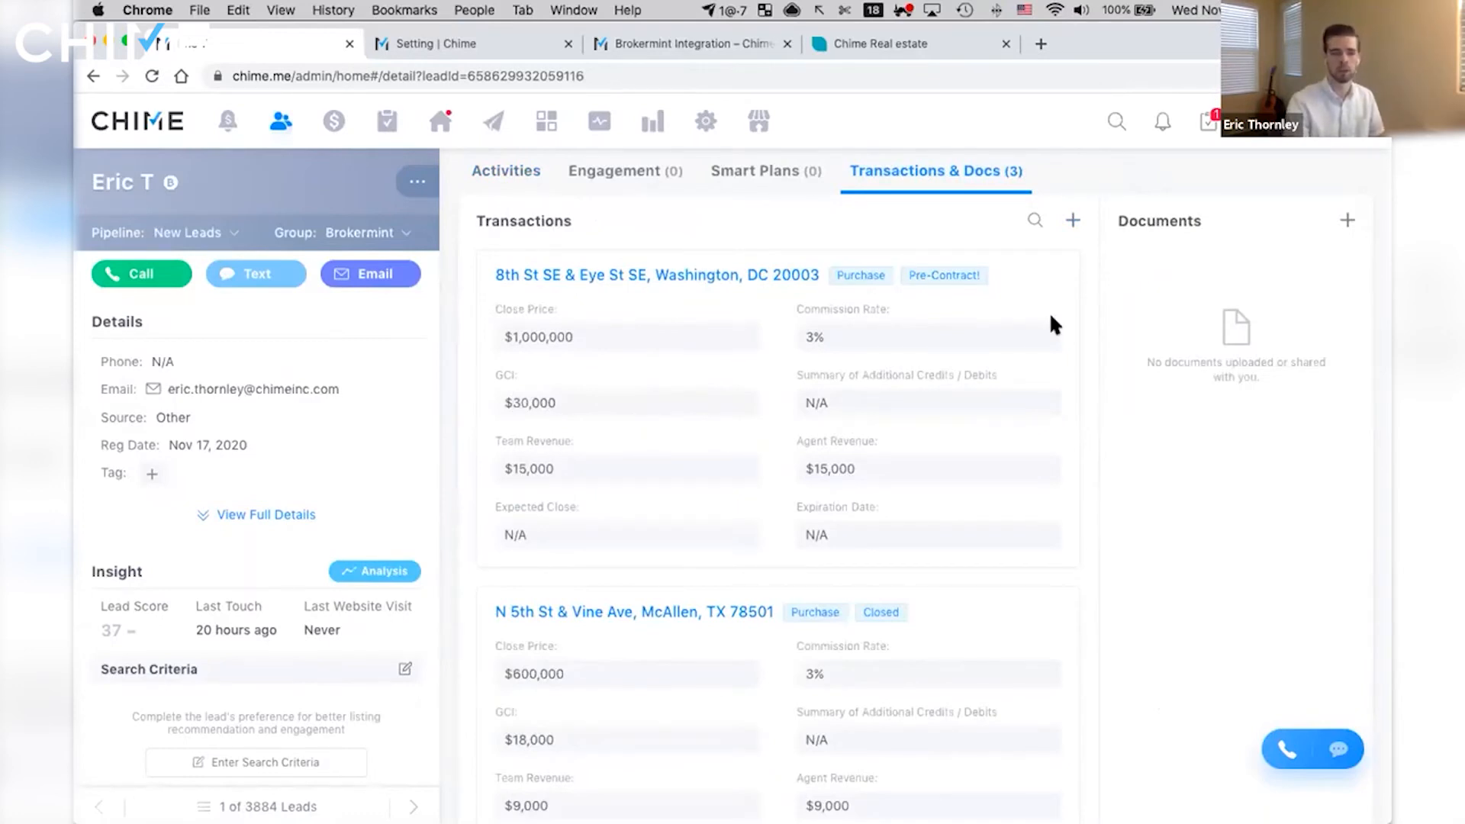
- Start a new transaction for the lead and name it with the suggested McAllen property address on N 4th St
left_click(1073, 220)
left_click(691, 257)
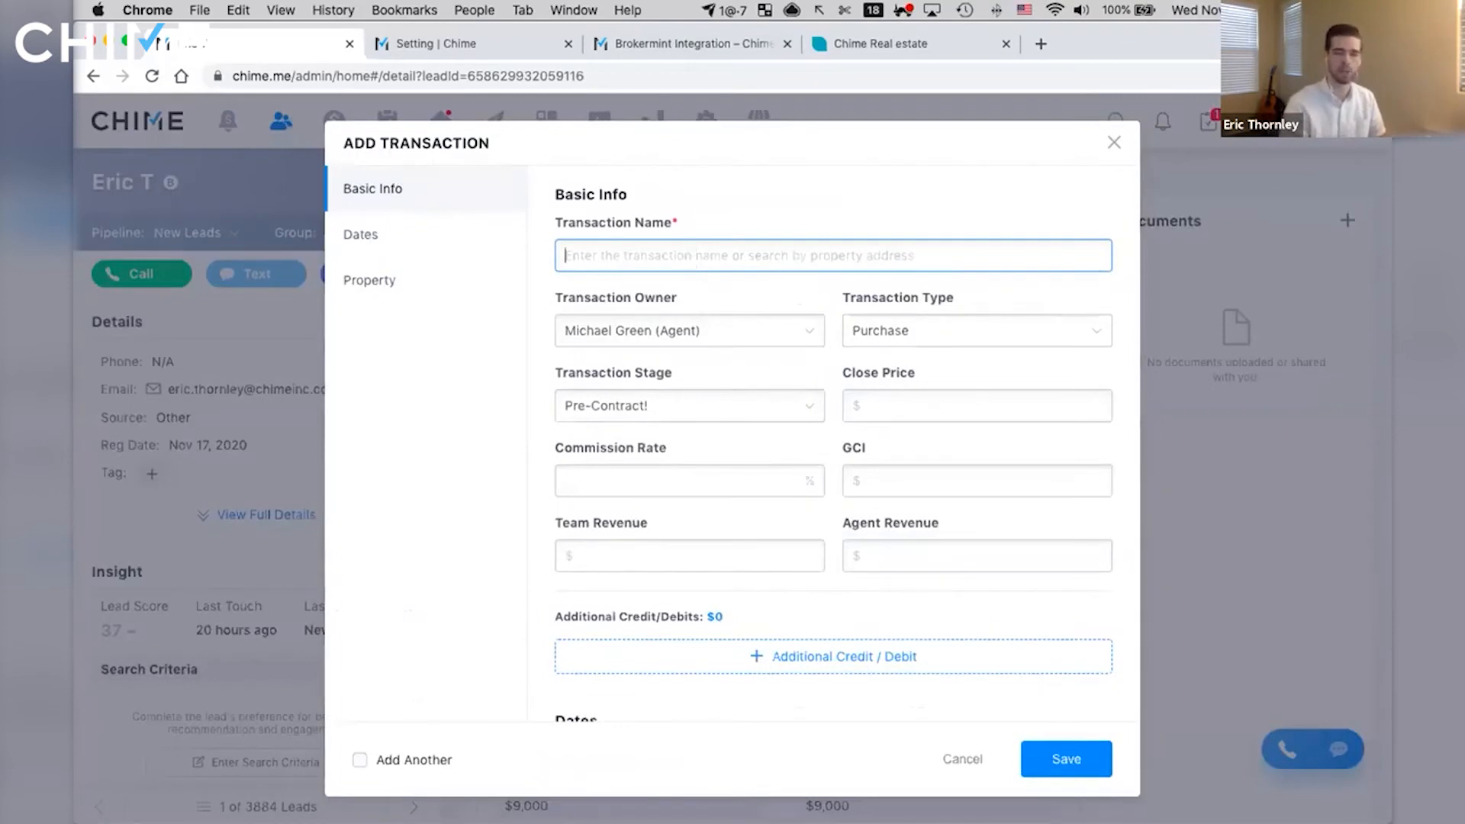
type("4")
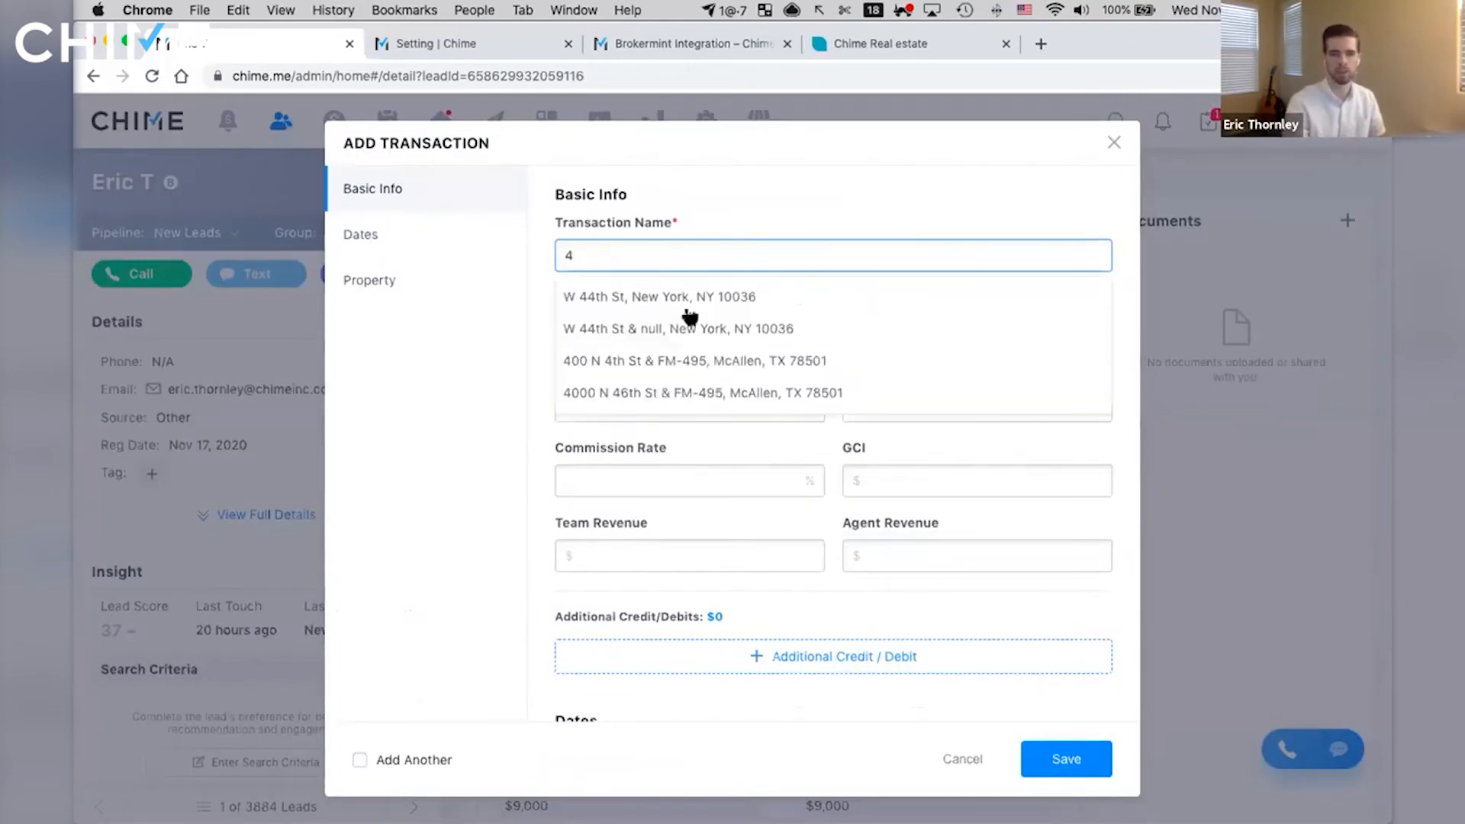
left_click(721, 367)
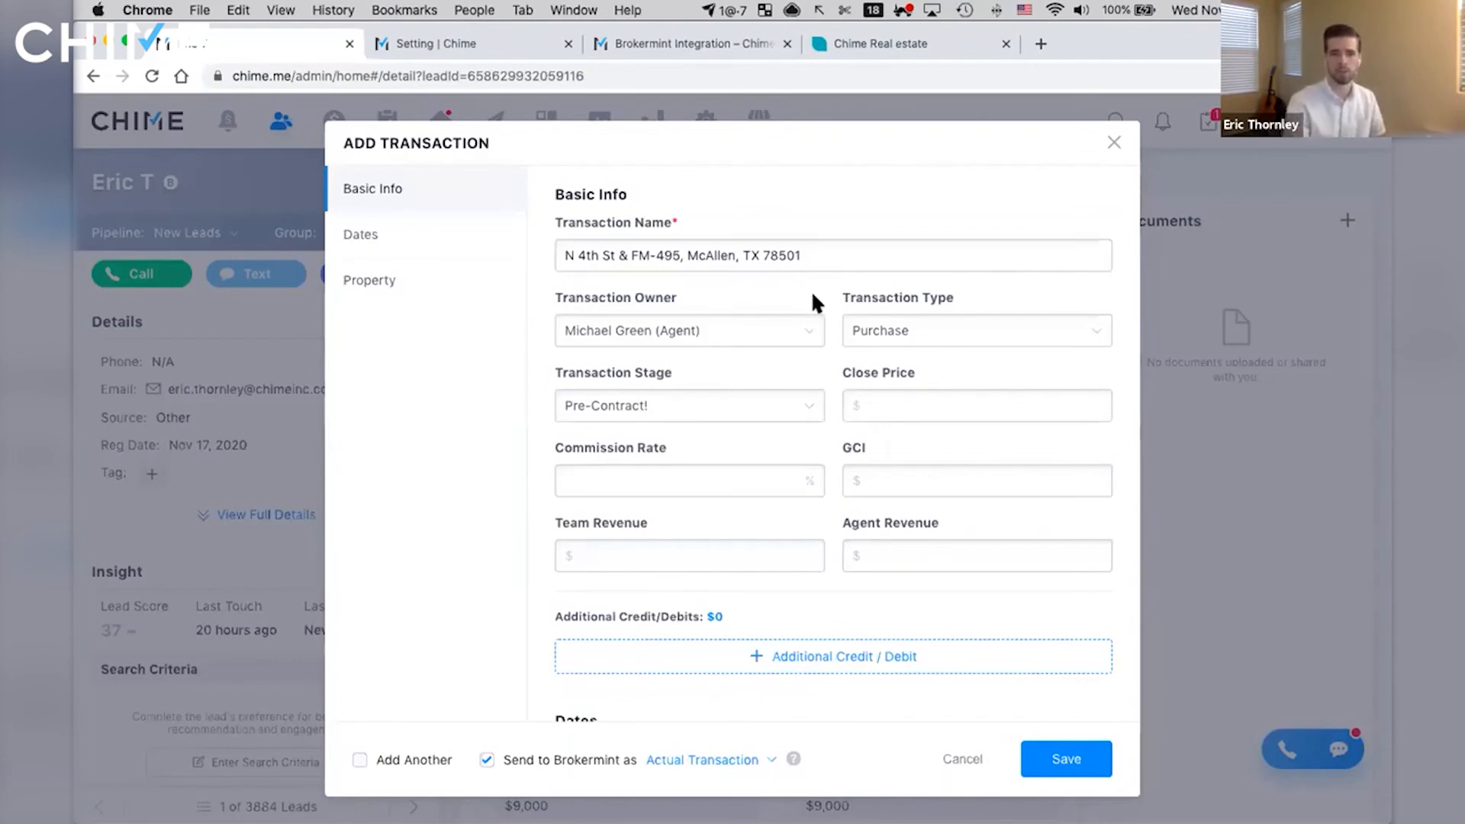
- Set the new transaction's stage to Closed
left_click(946, 399)
left_click(946, 399)
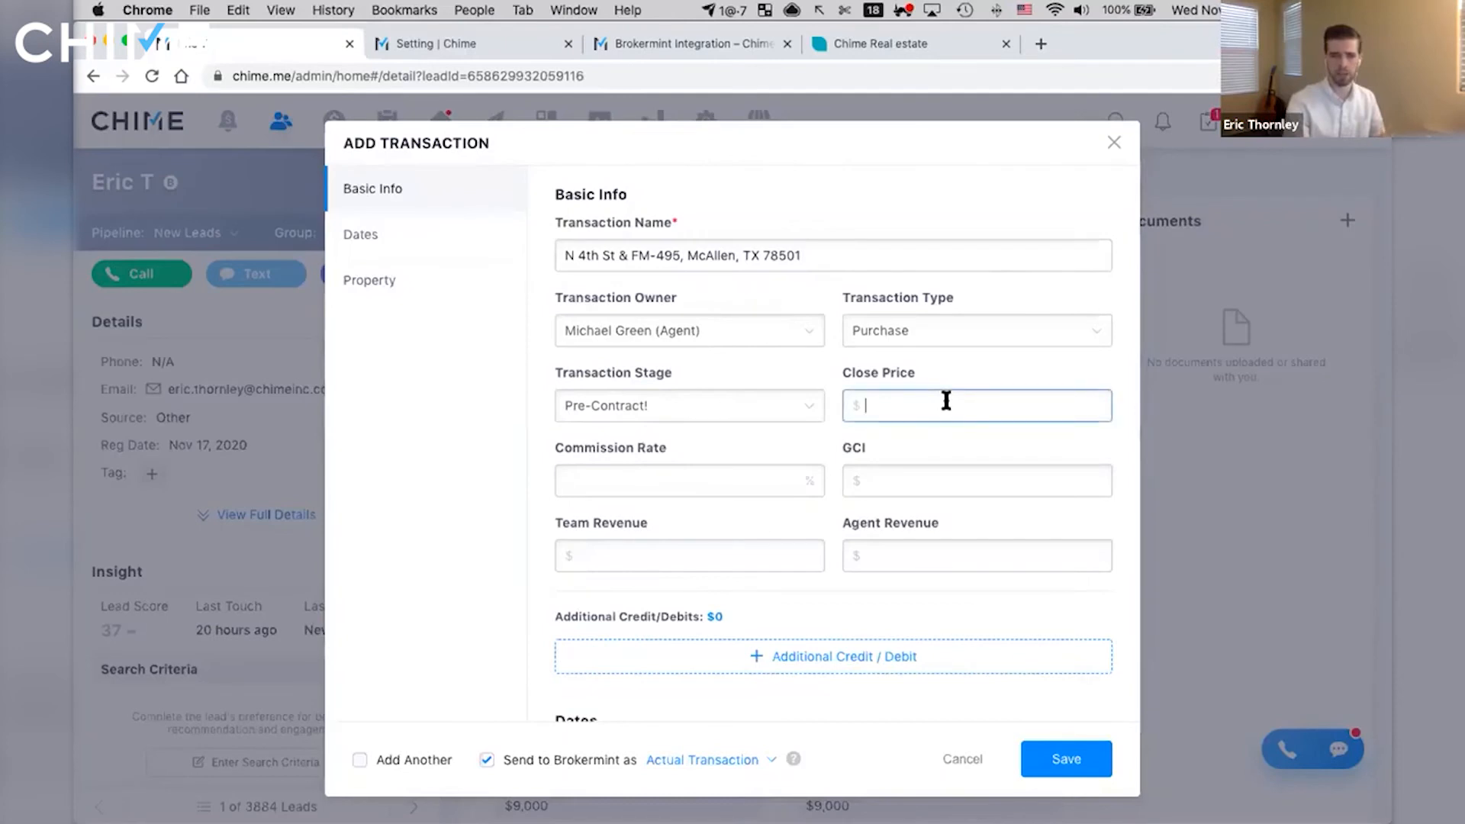
left_click(721, 410)
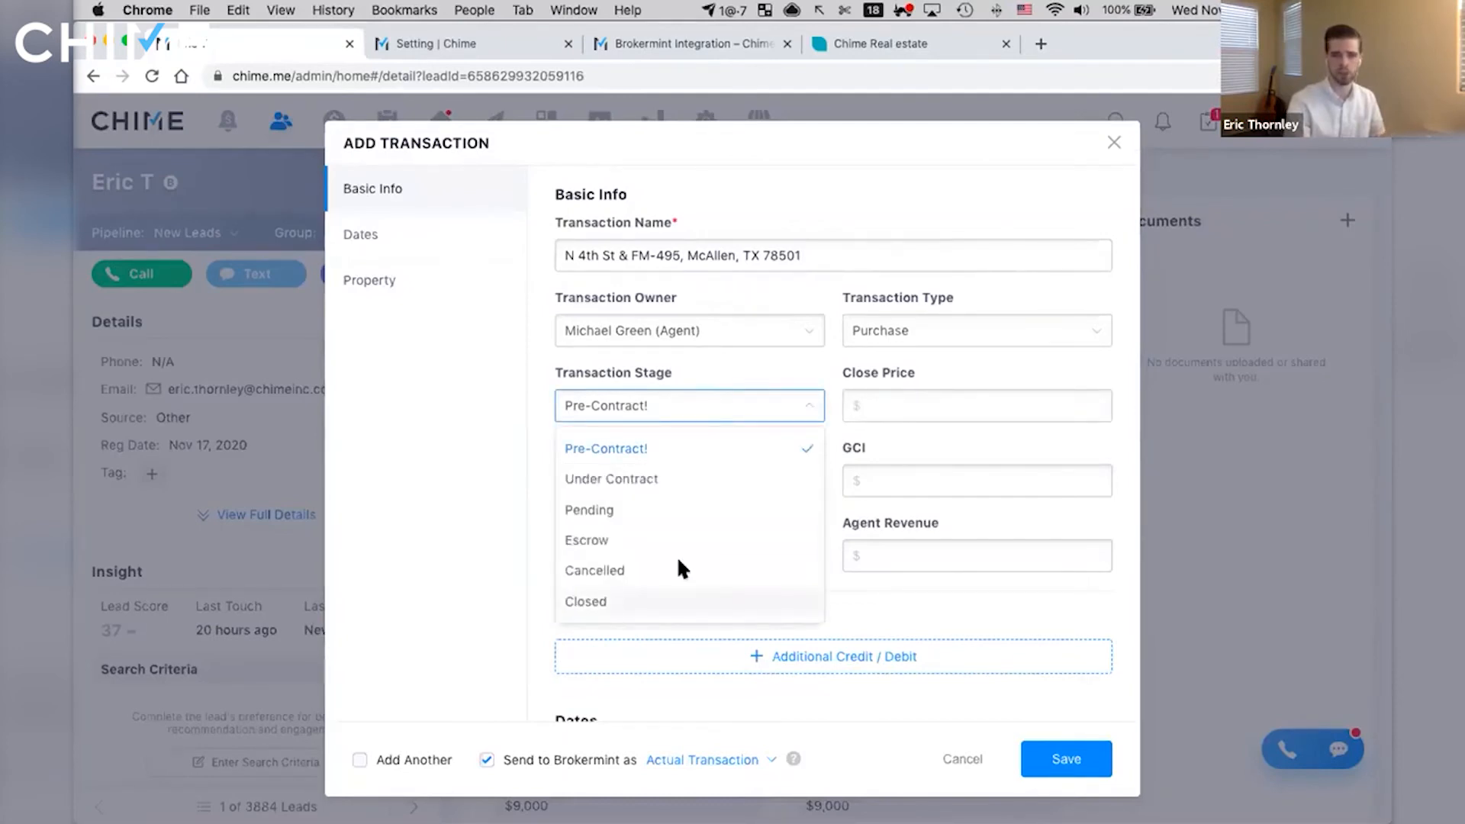
left_click(678, 601)
left_click(987, 407)
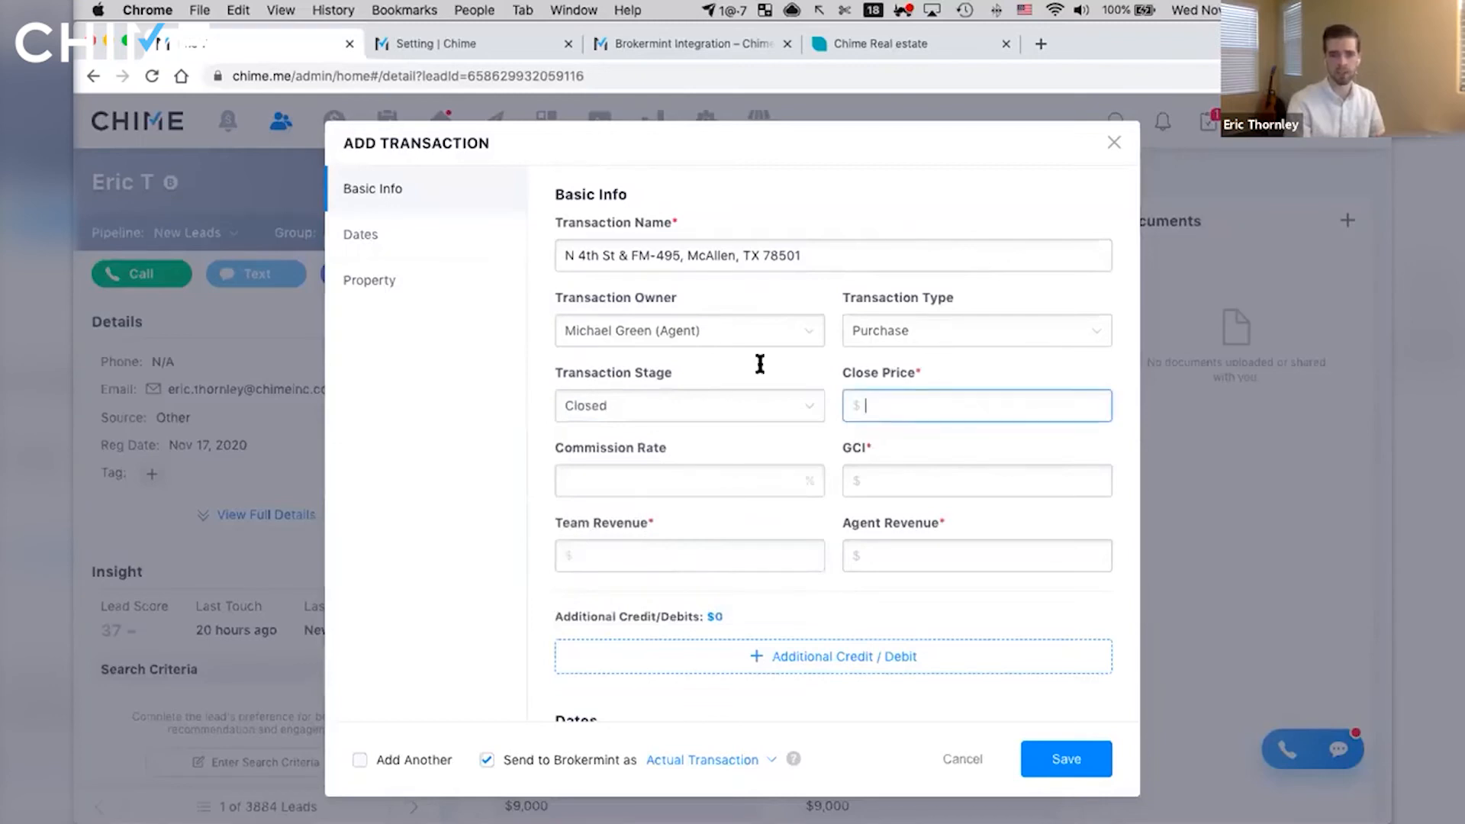
- Set the close price to $500,000, the commission rate to 3% and the team revenue to $10,000
left_click(662, 416)
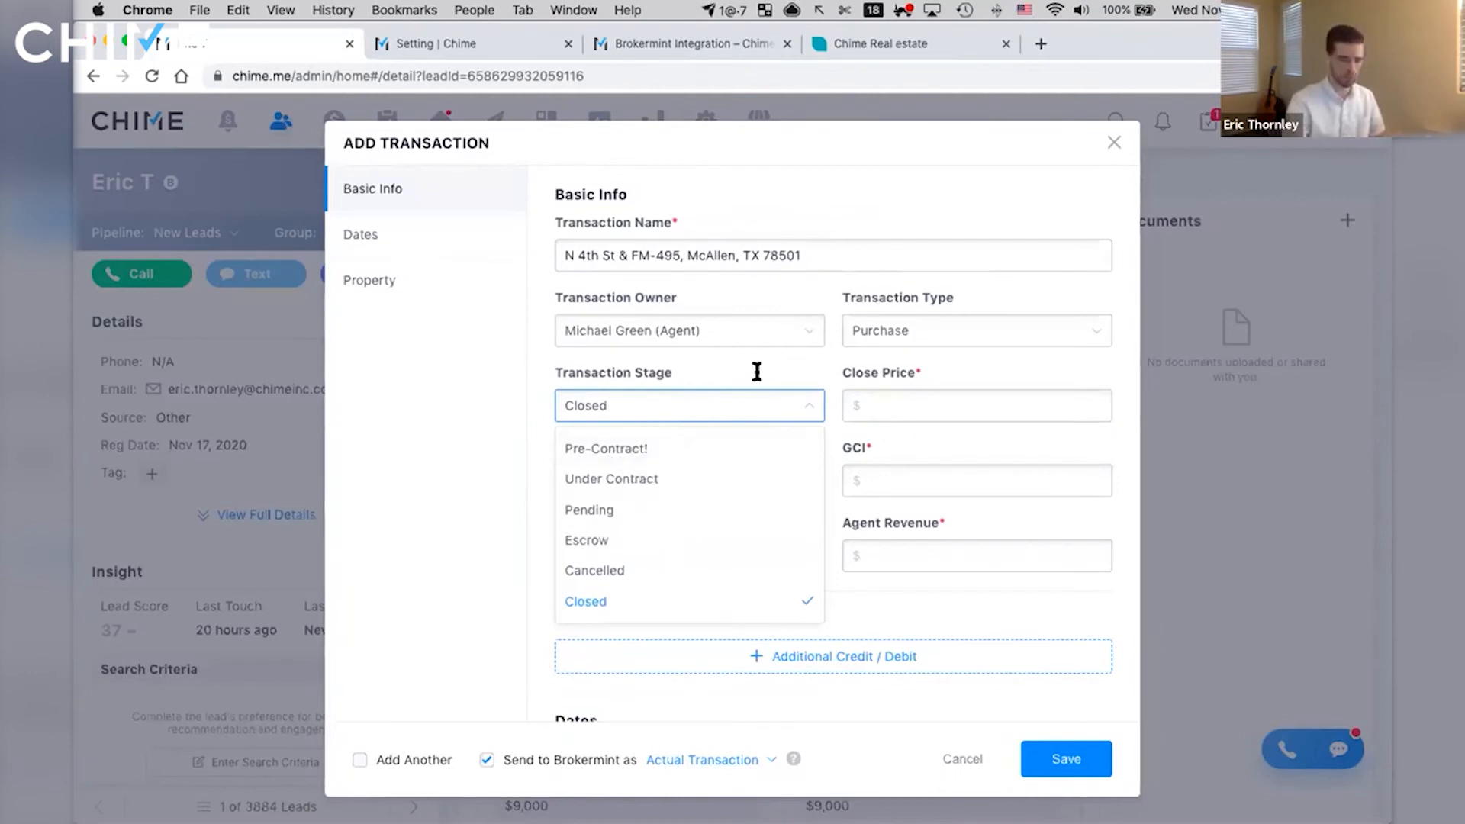
key("Tab")
type("500,000")
key("Tab")
type("3")
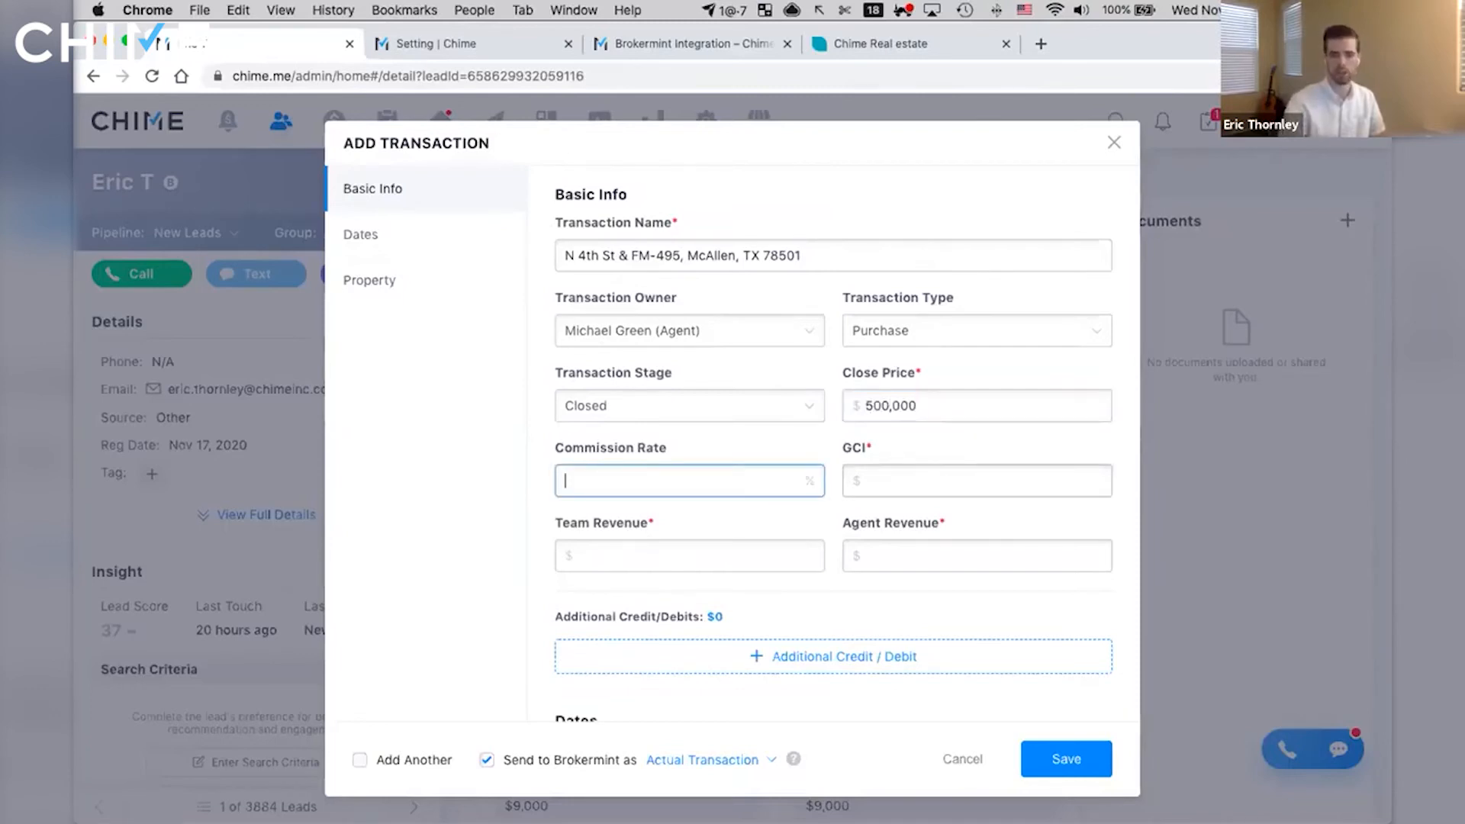
key("Tab")
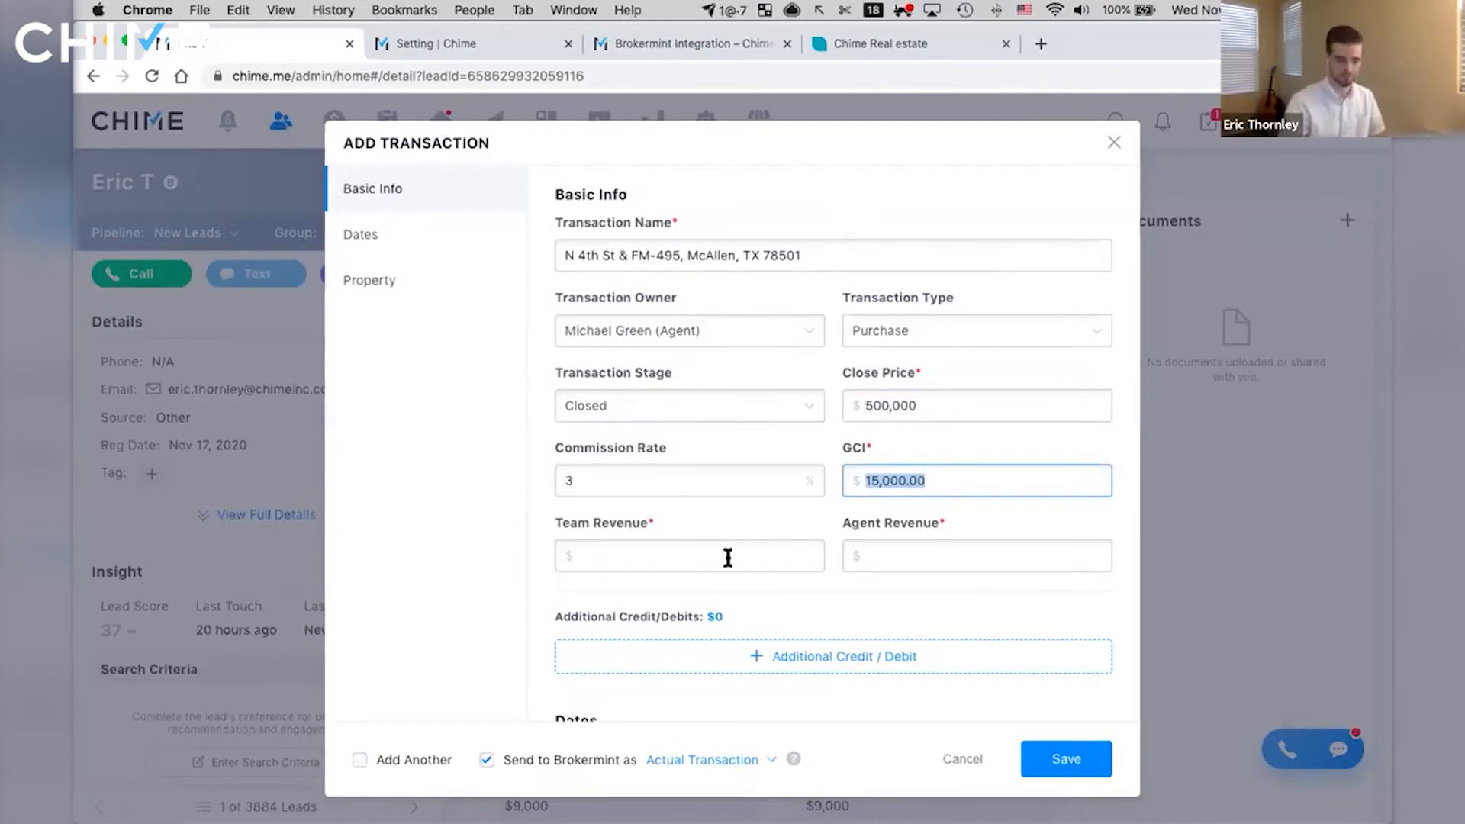
key("Tab")
type("10000")
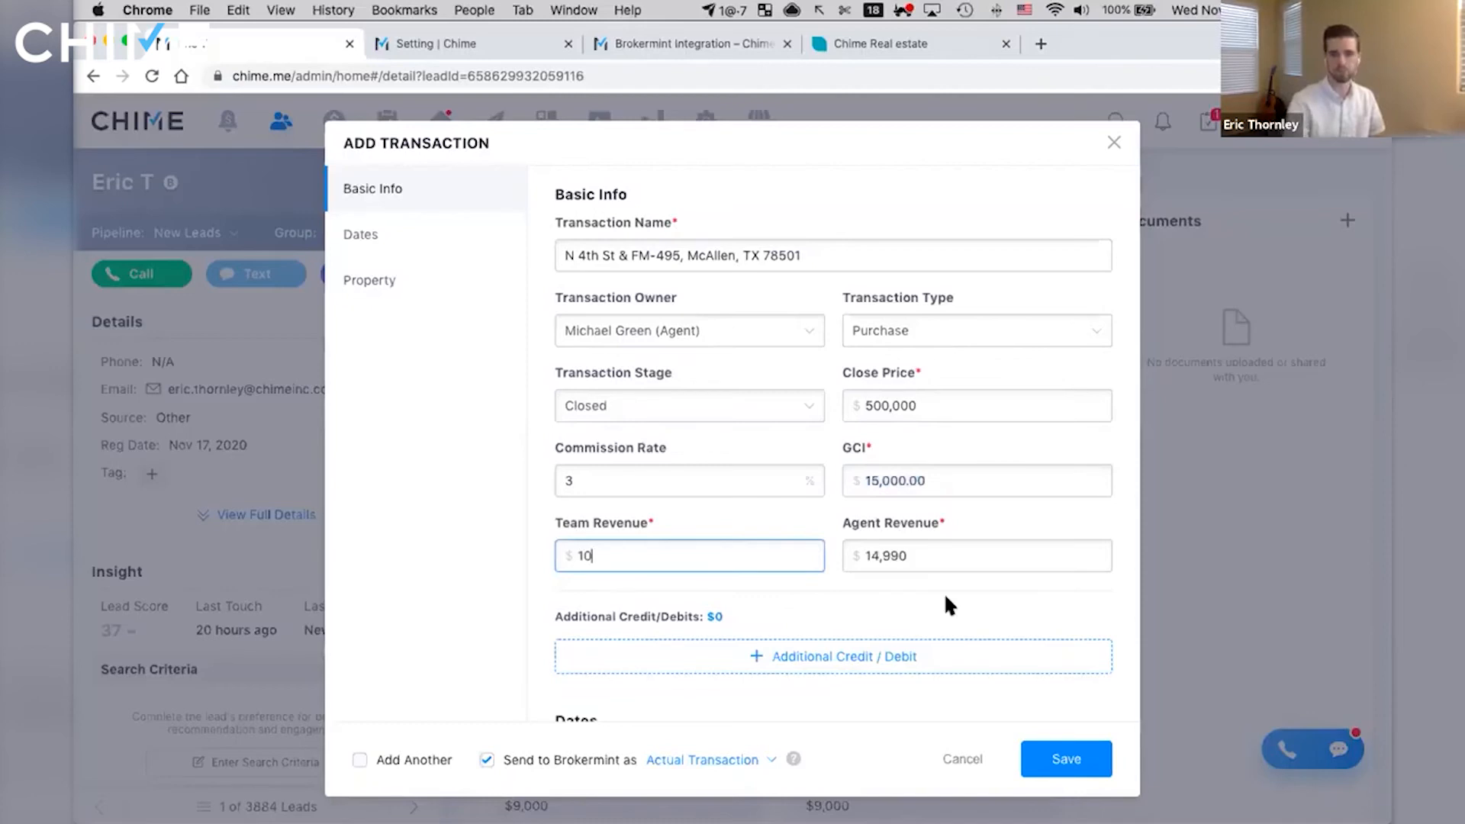
left_click(857, 580)
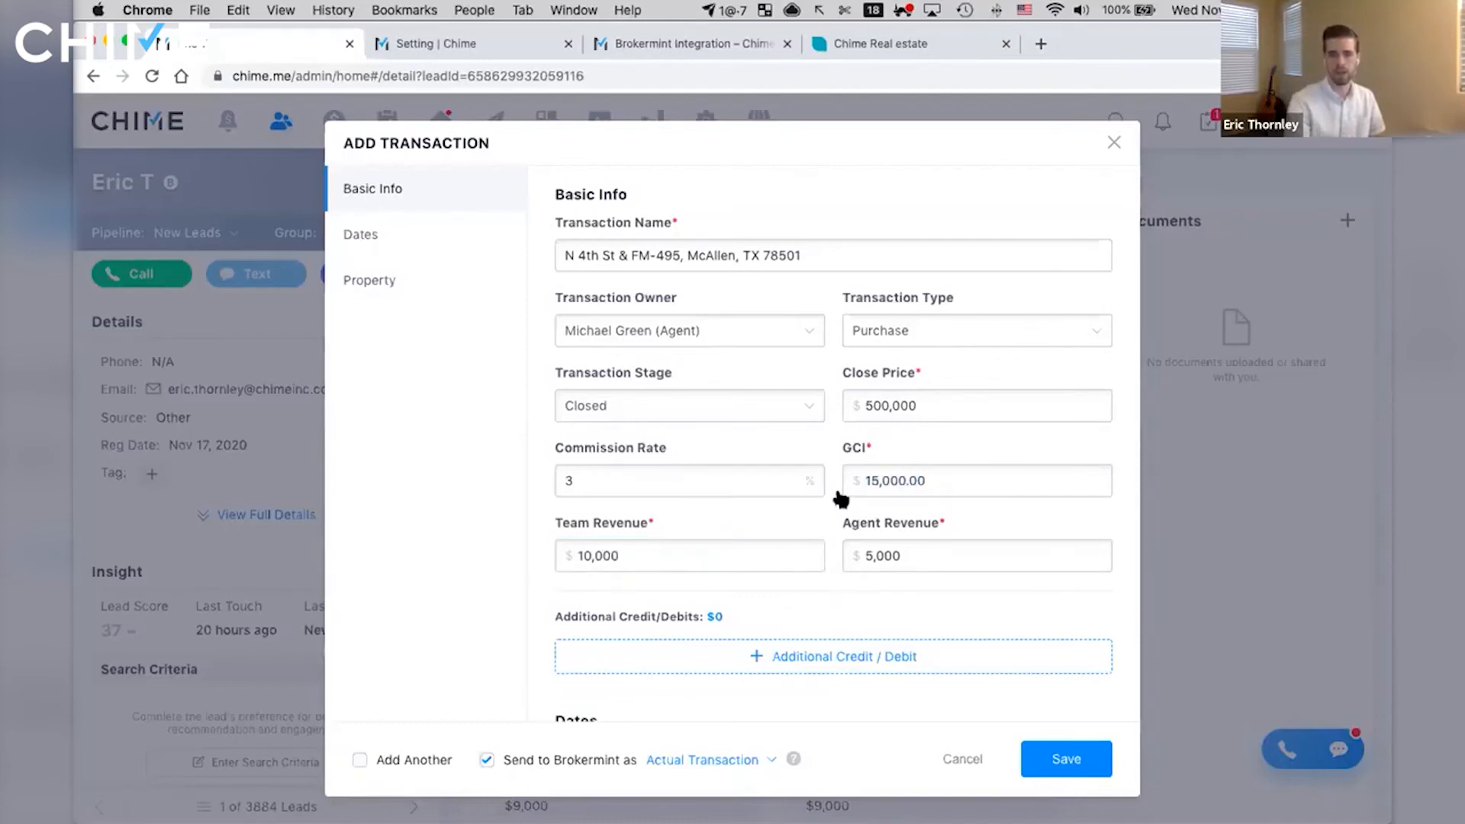
- Review the form's date and property fields, and show the transaction types available for sending to Brokermint
scroll(831, 492, "down", 3)
scroll(830, 496, "down", 3)
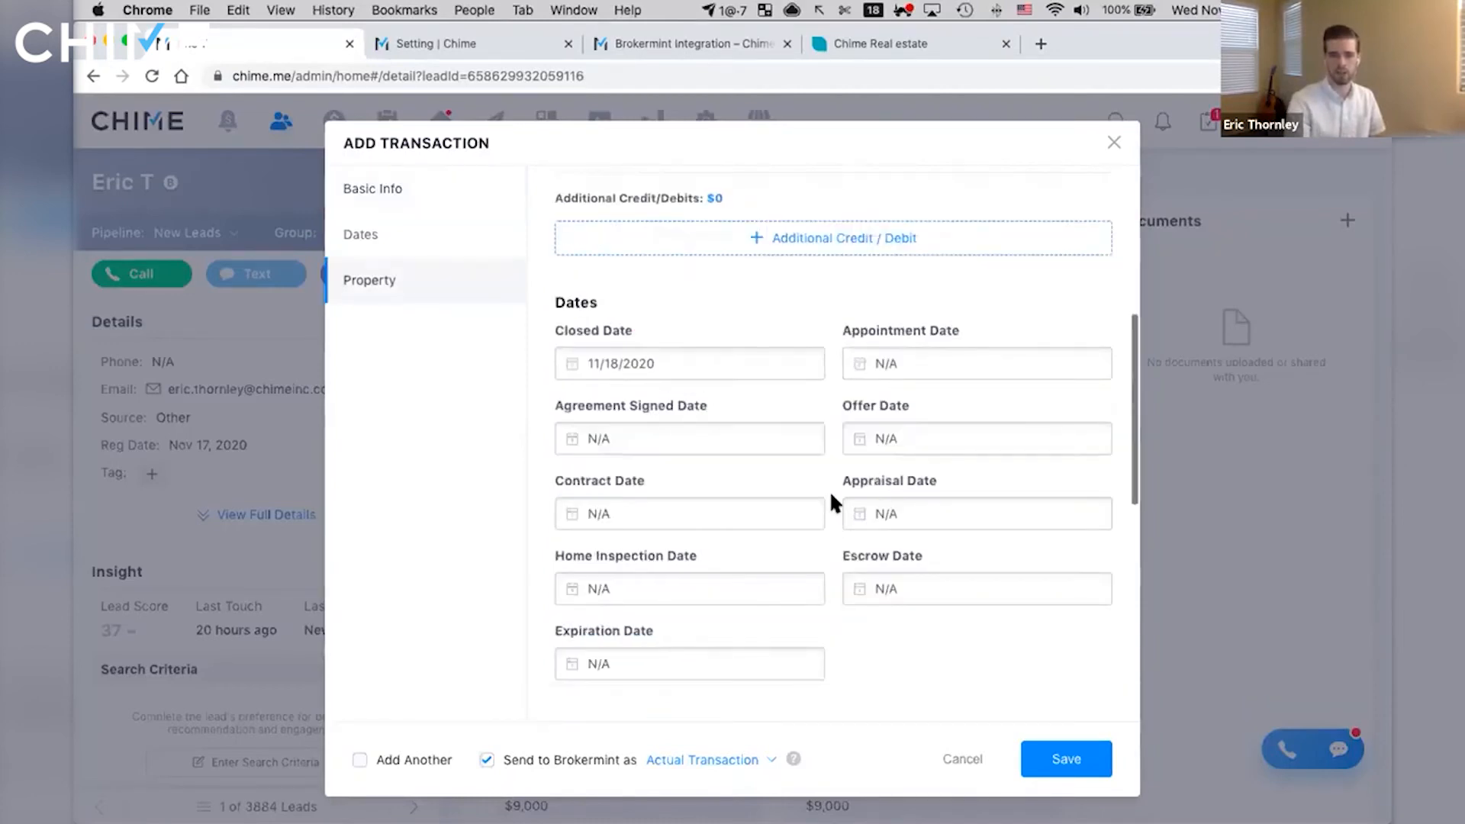
scroll(834, 496, "down", 3)
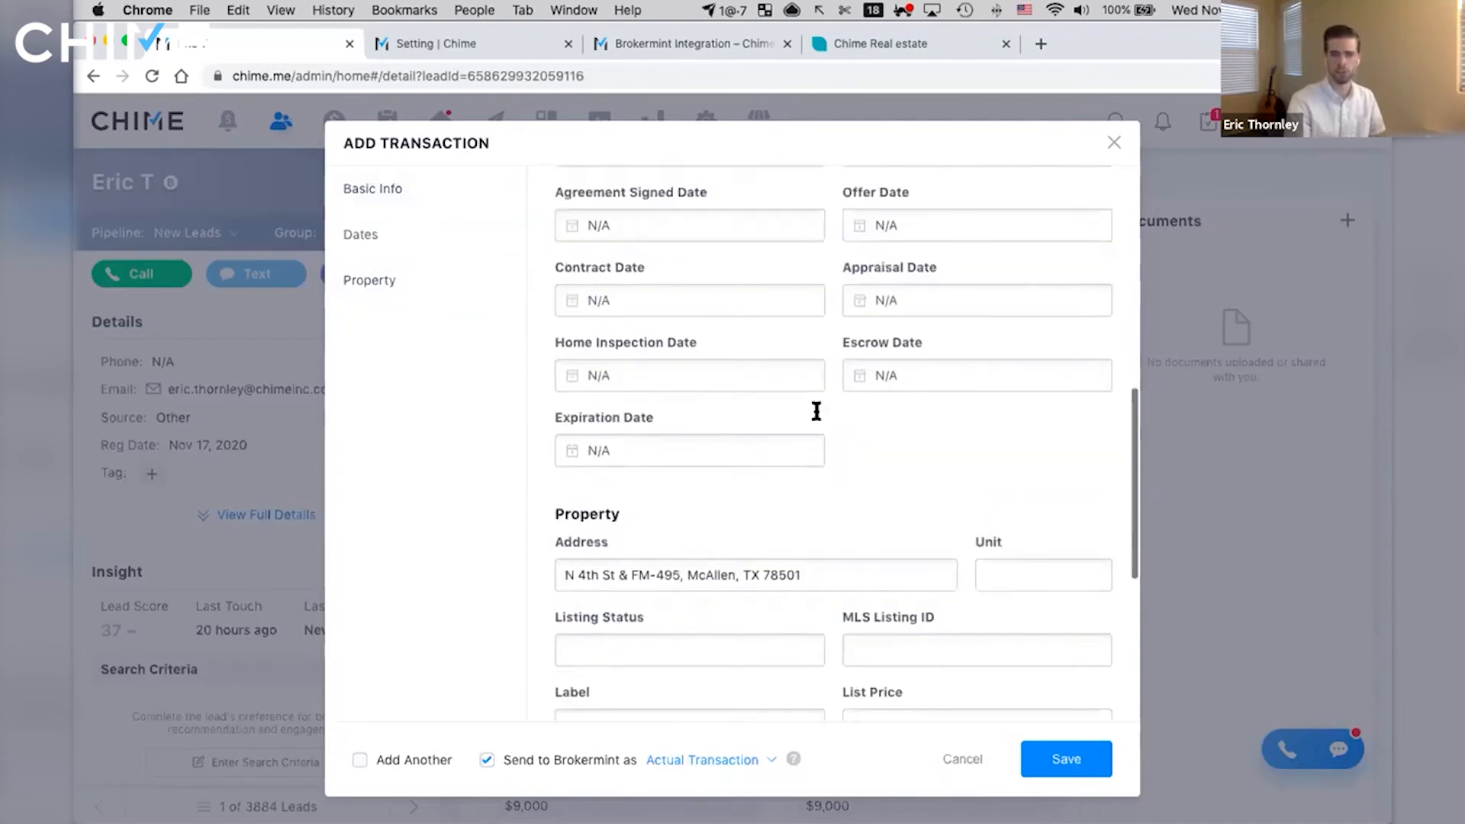
scroll(817, 406, "down", 2)
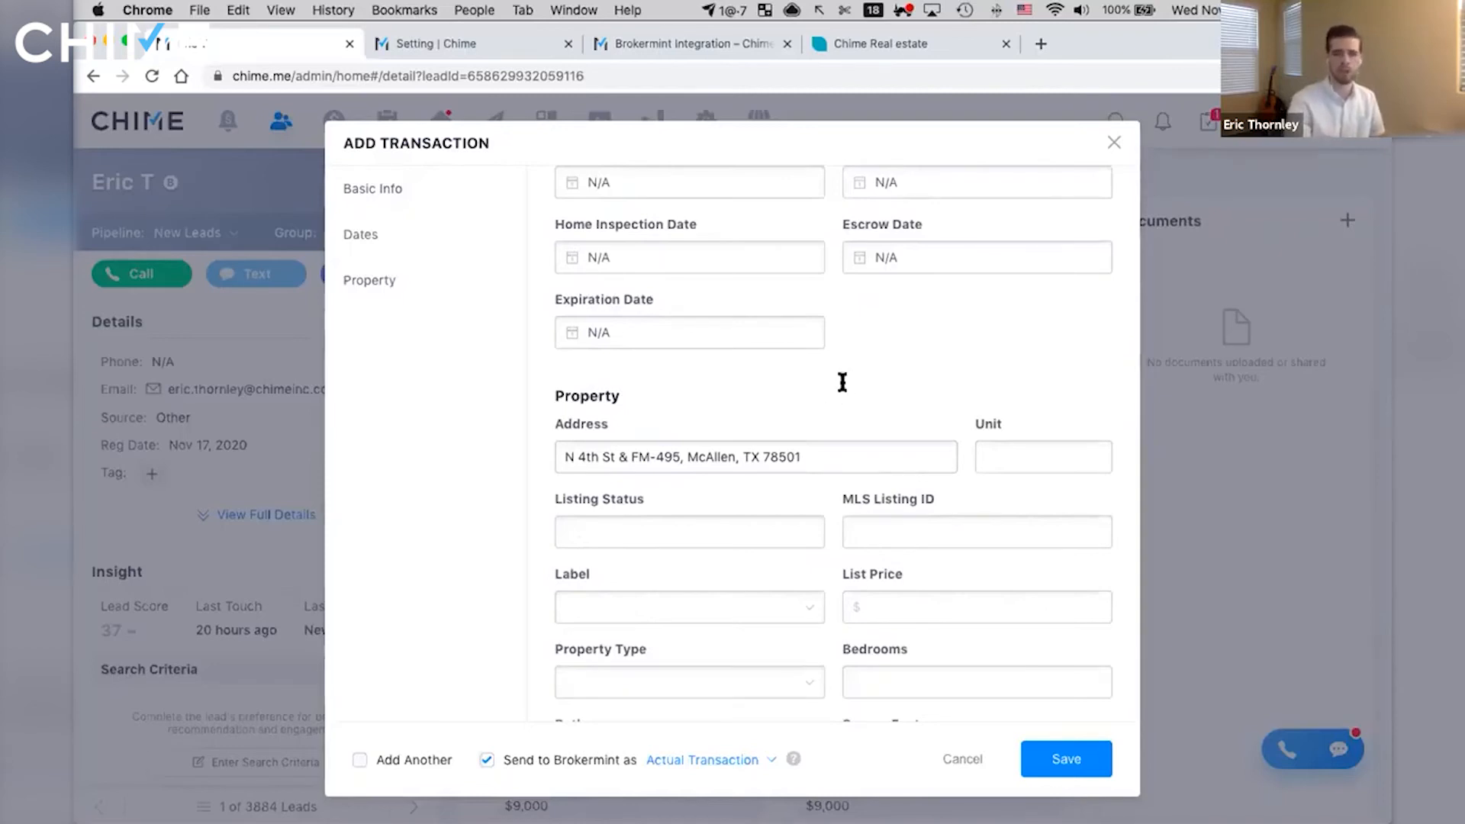
scroll(840, 382, "down", 1)
scroll(840, 364, "down", 2)
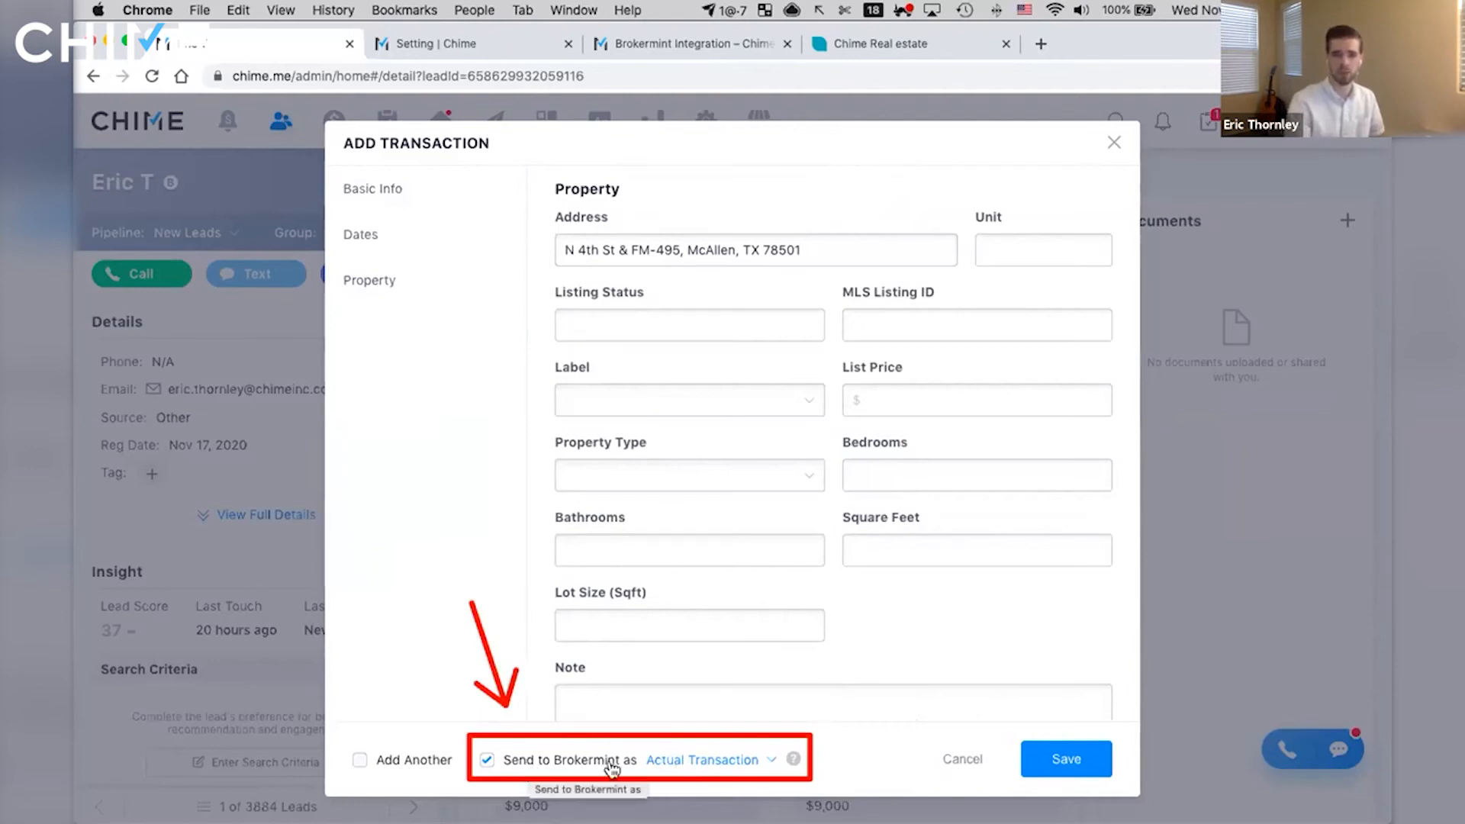
left_click(738, 762)
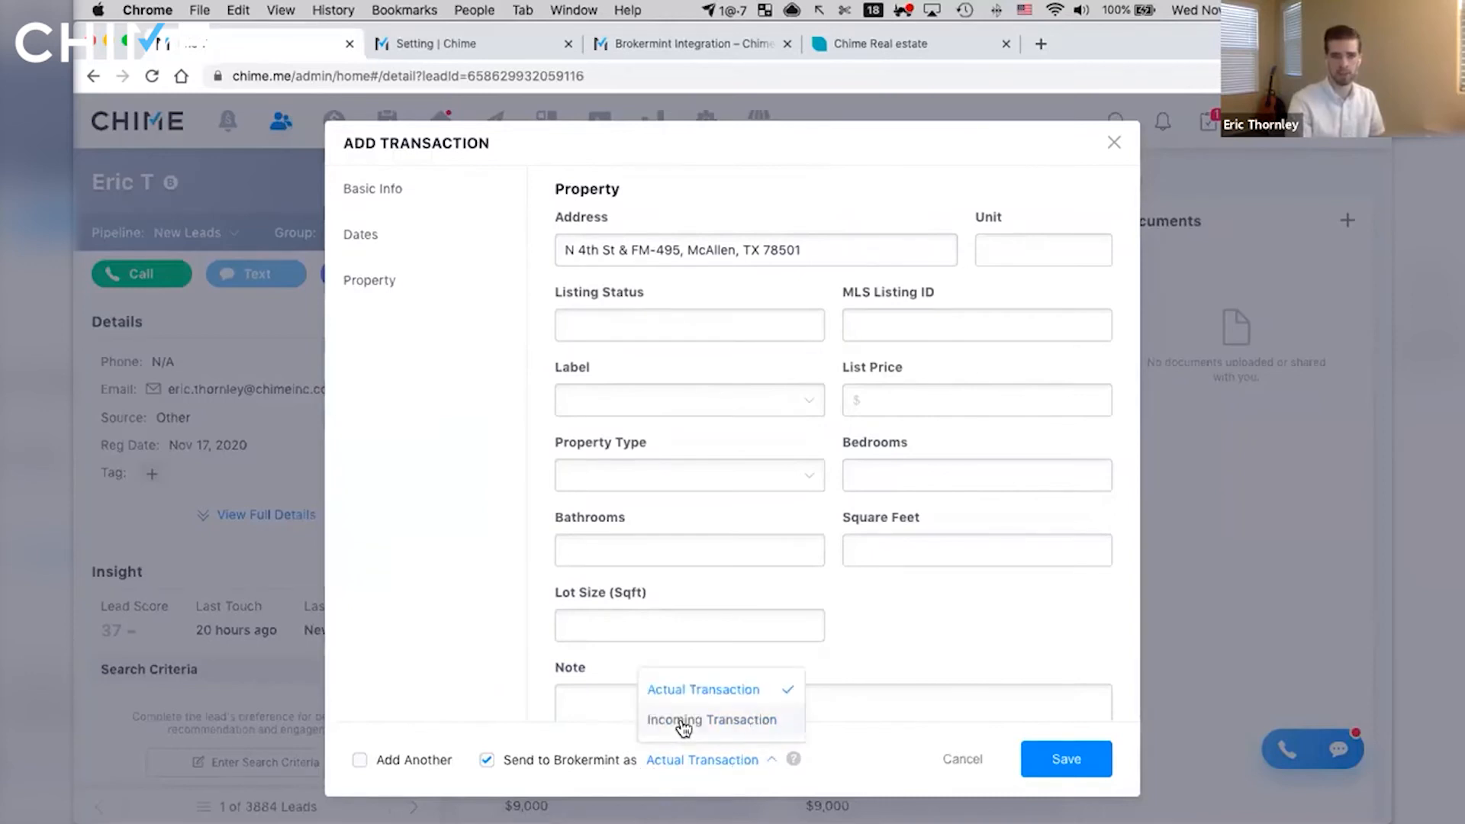
- Switch to Brokermint's transactions page, and expand the incoming transactions to view their accept and discard options before collapsing them
left_click(858, 43)
left_click(142, 466)
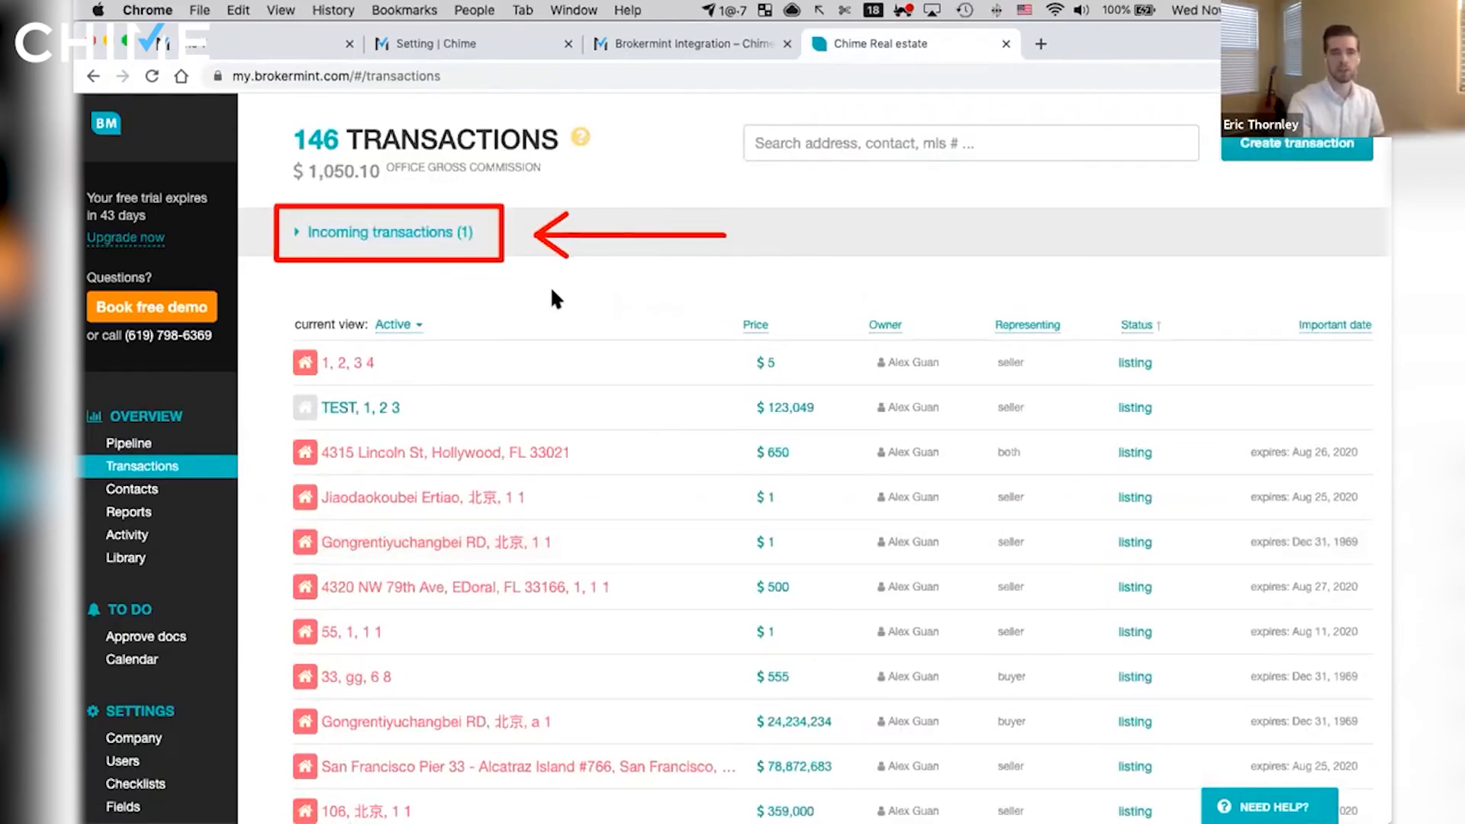
left_click(402, 231)
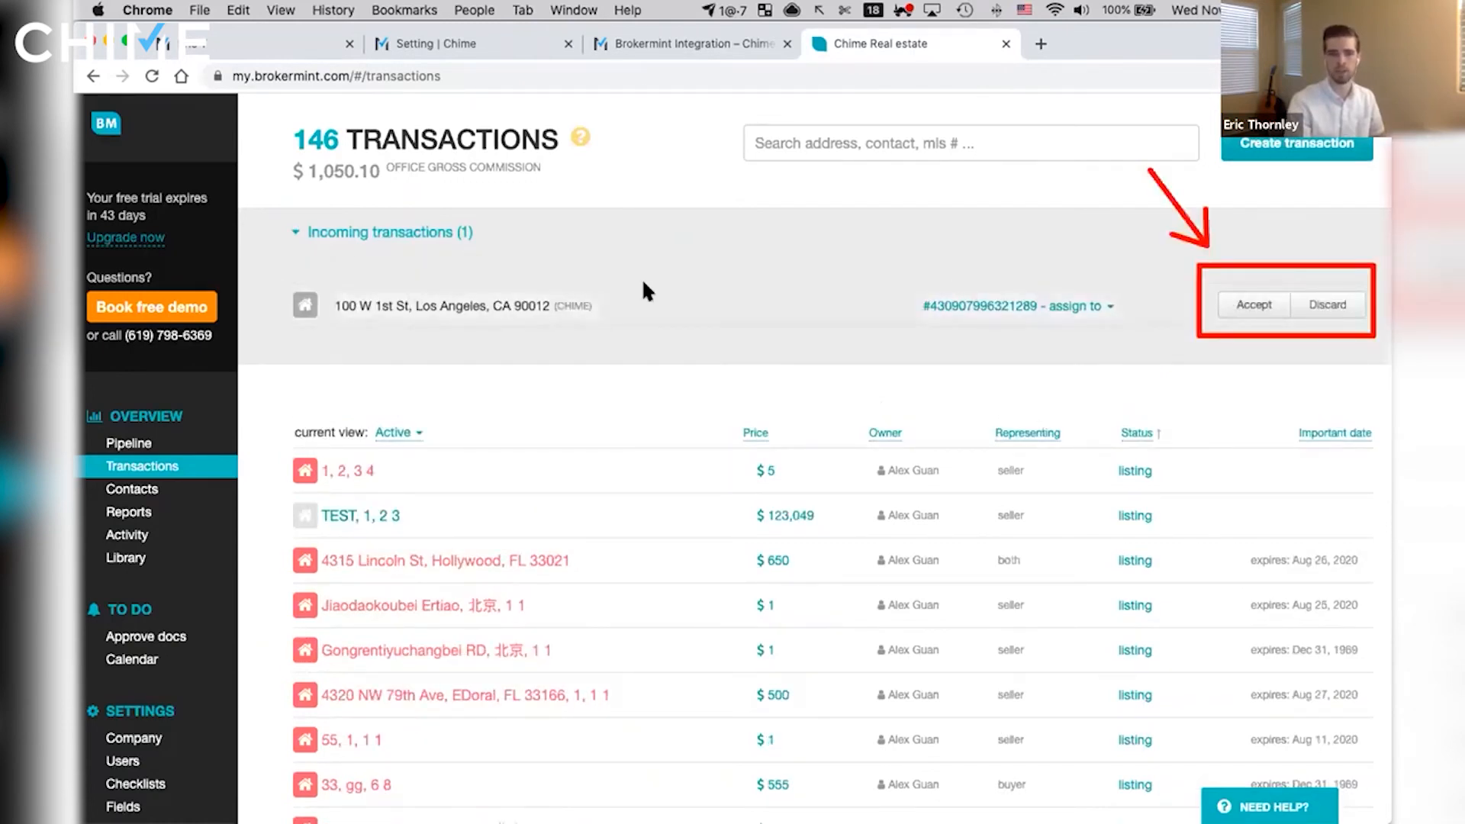
left_click(319, 231)
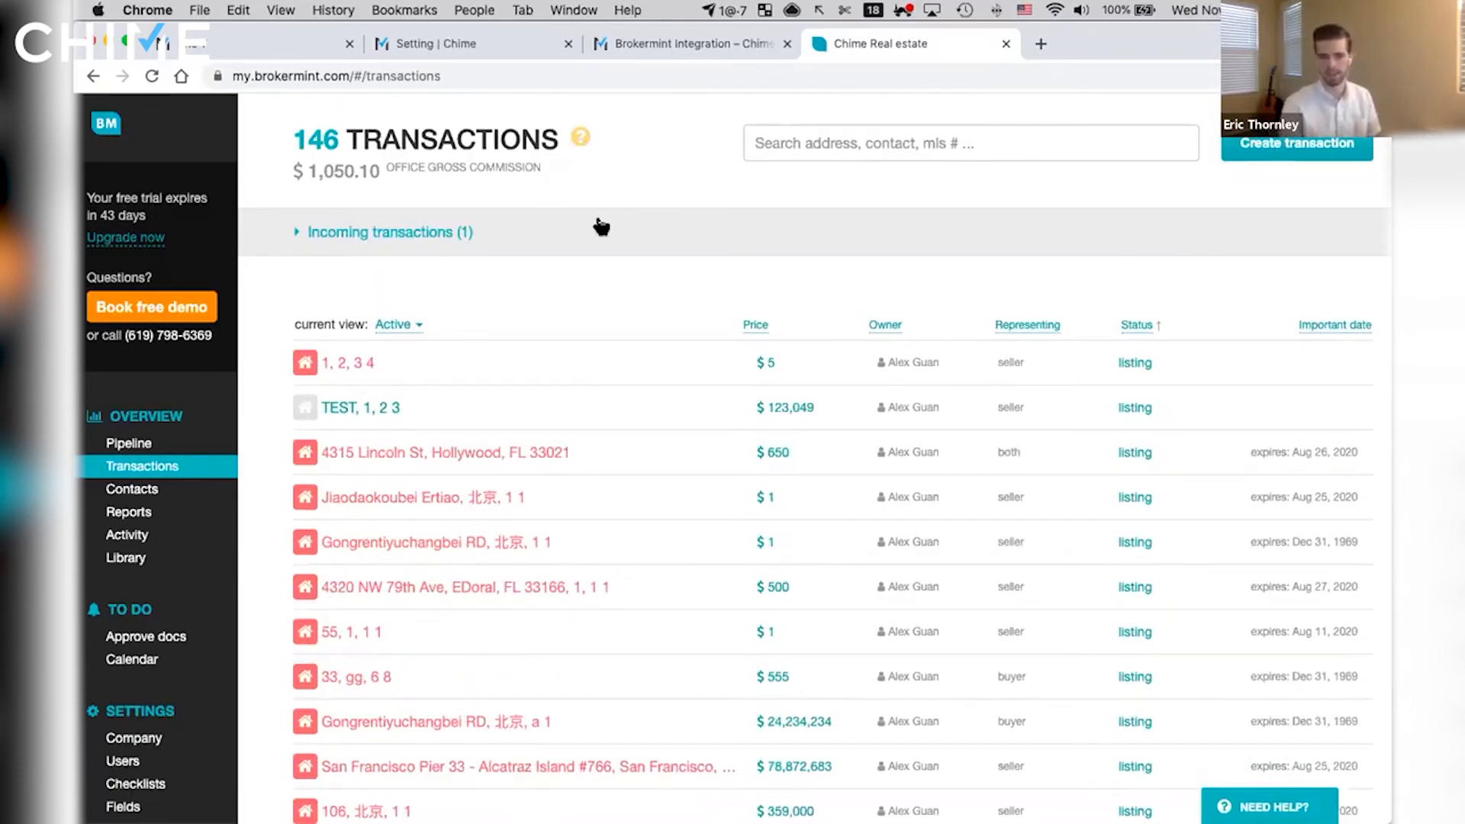
- Switch back to Chime, choose to send the transaction to Brokermint as Actual Transaction, and save it
left_click(226, 47)
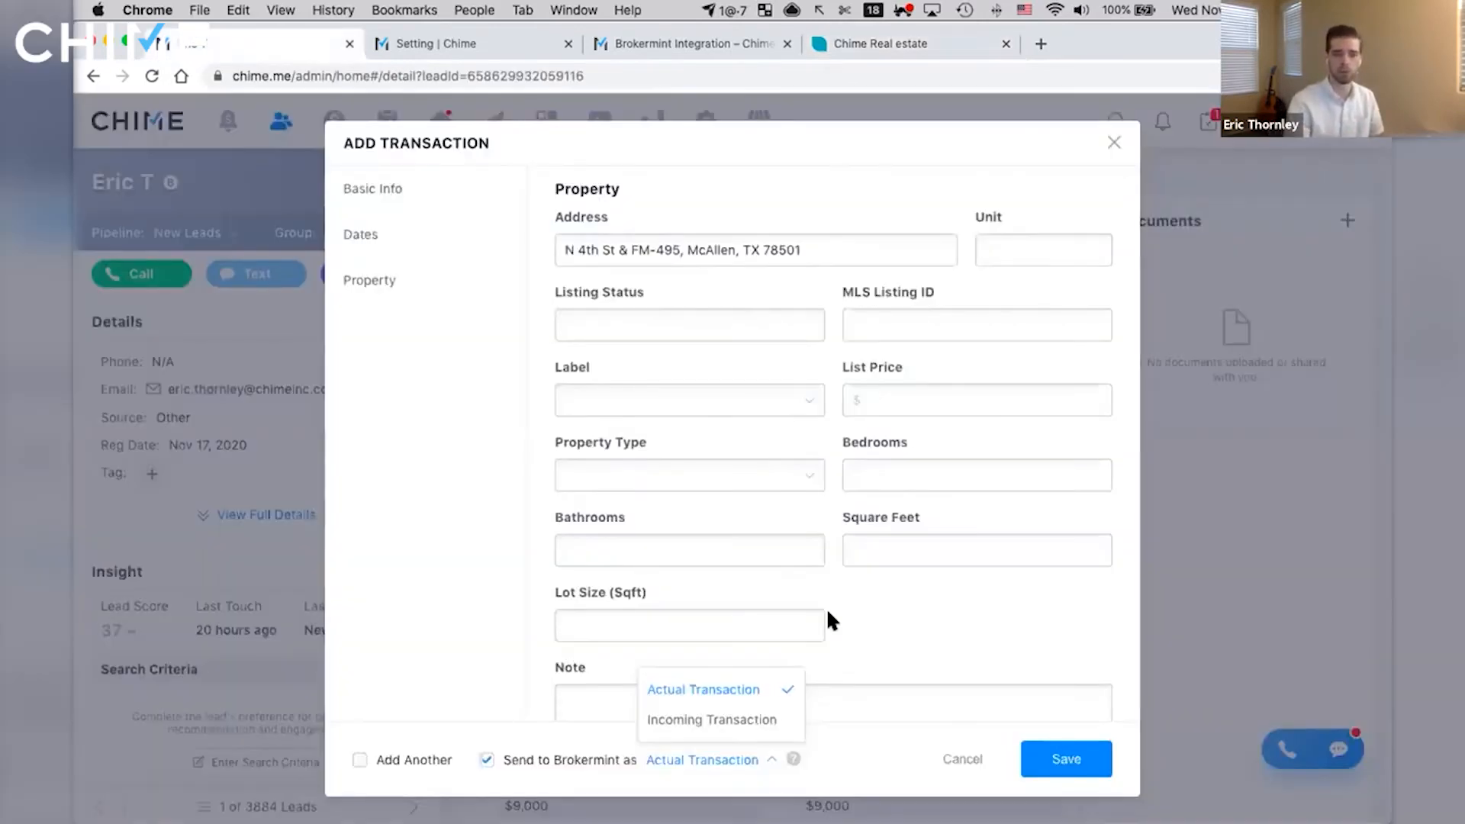
left_click(696, 691)
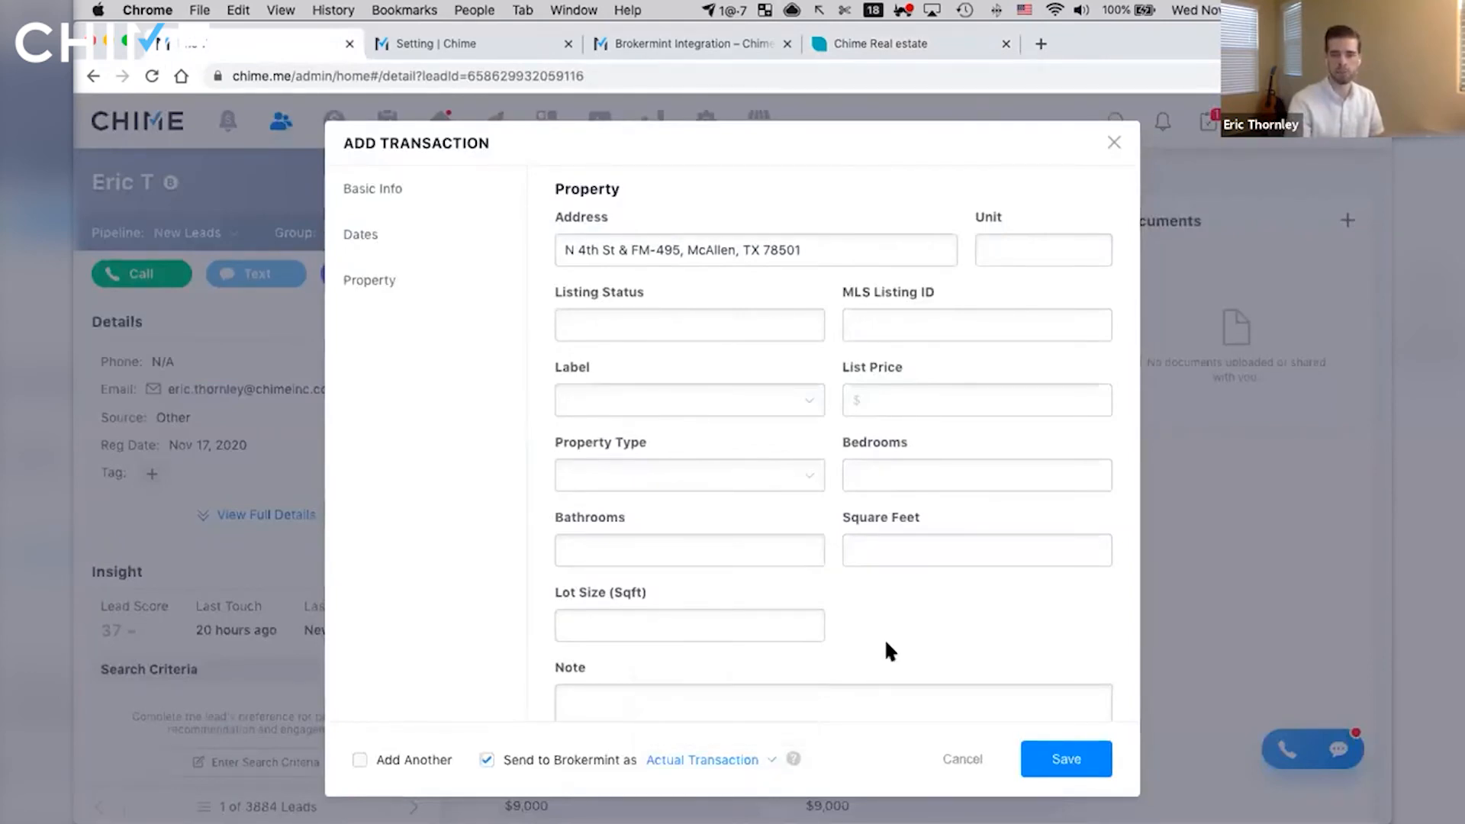
left_click(1068, 760)
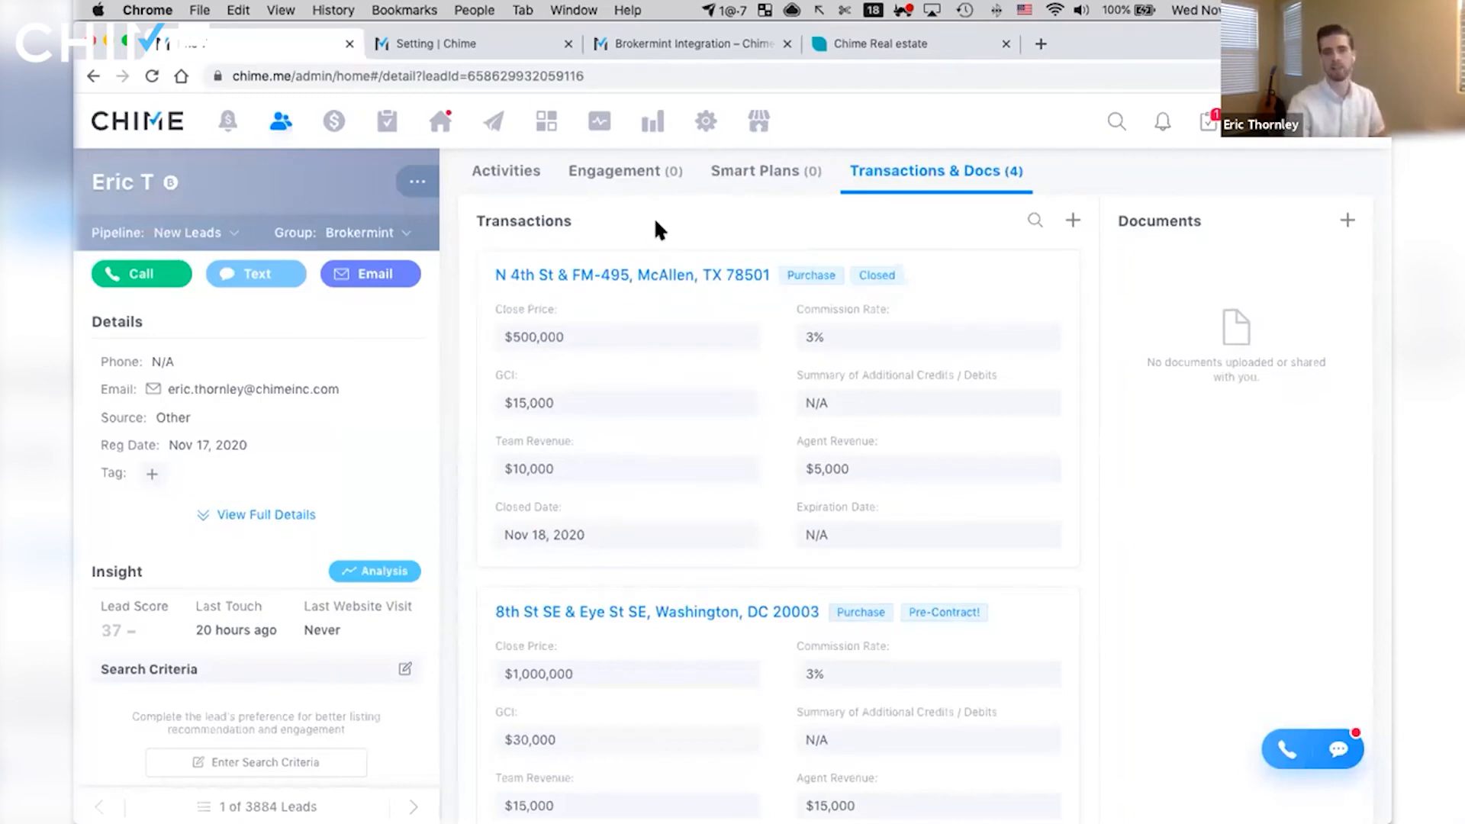
- Open the new closed transaction, view its linked Brokermint record, and return to the transaction in Chime
left_click(592, 276)
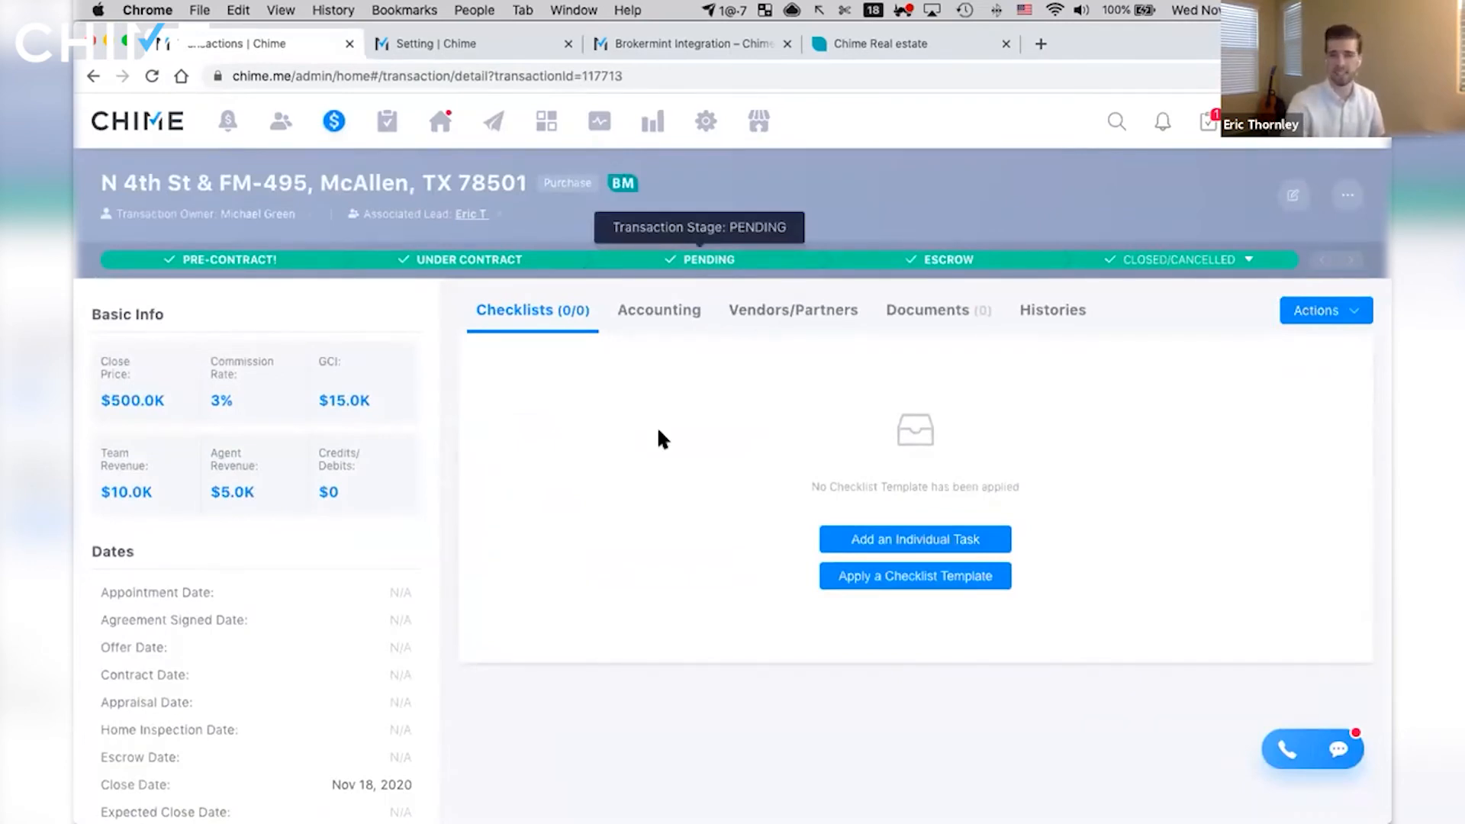
left_click(622, 186)
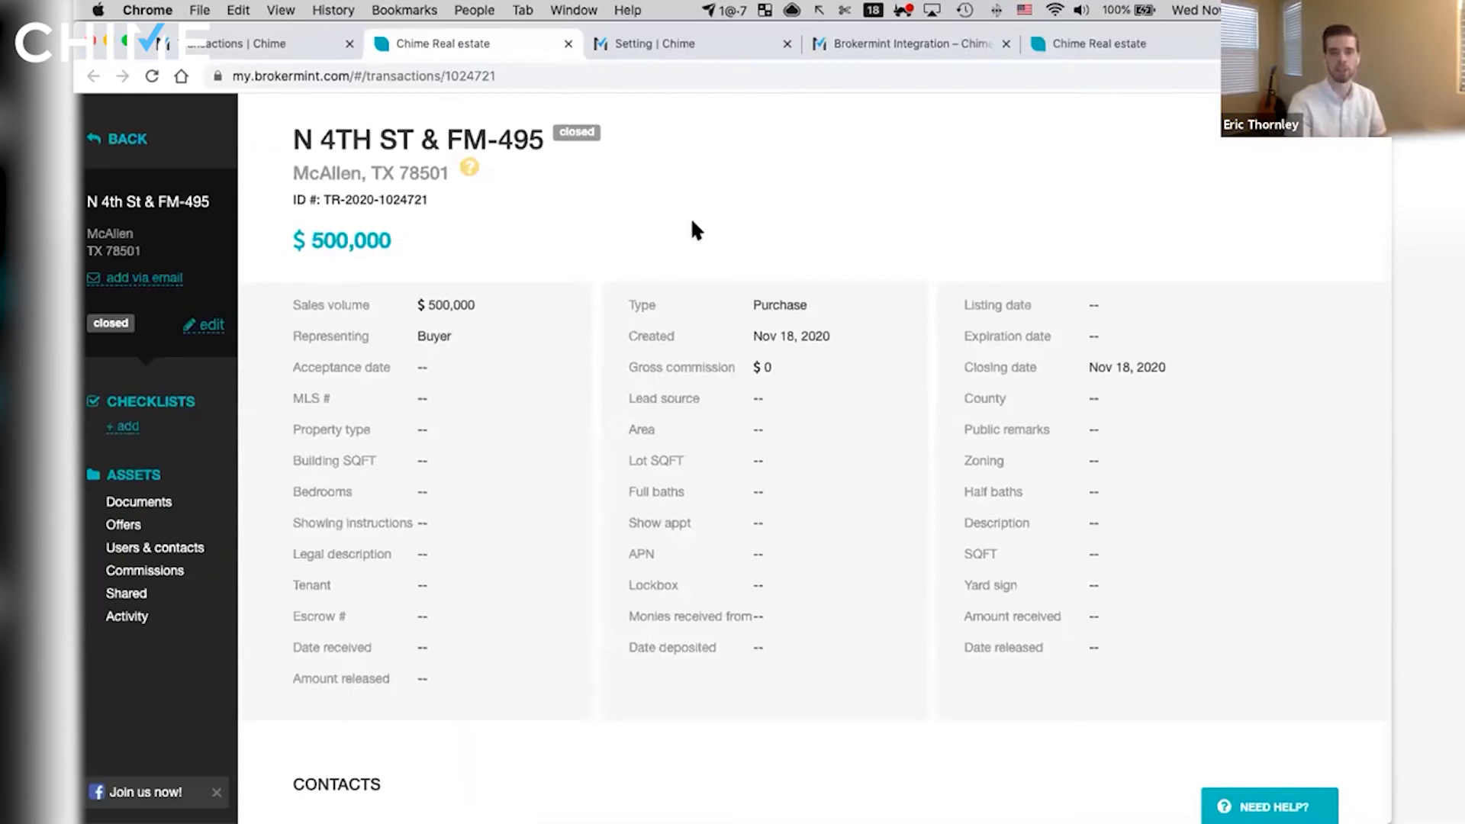
left_click(301, 49)
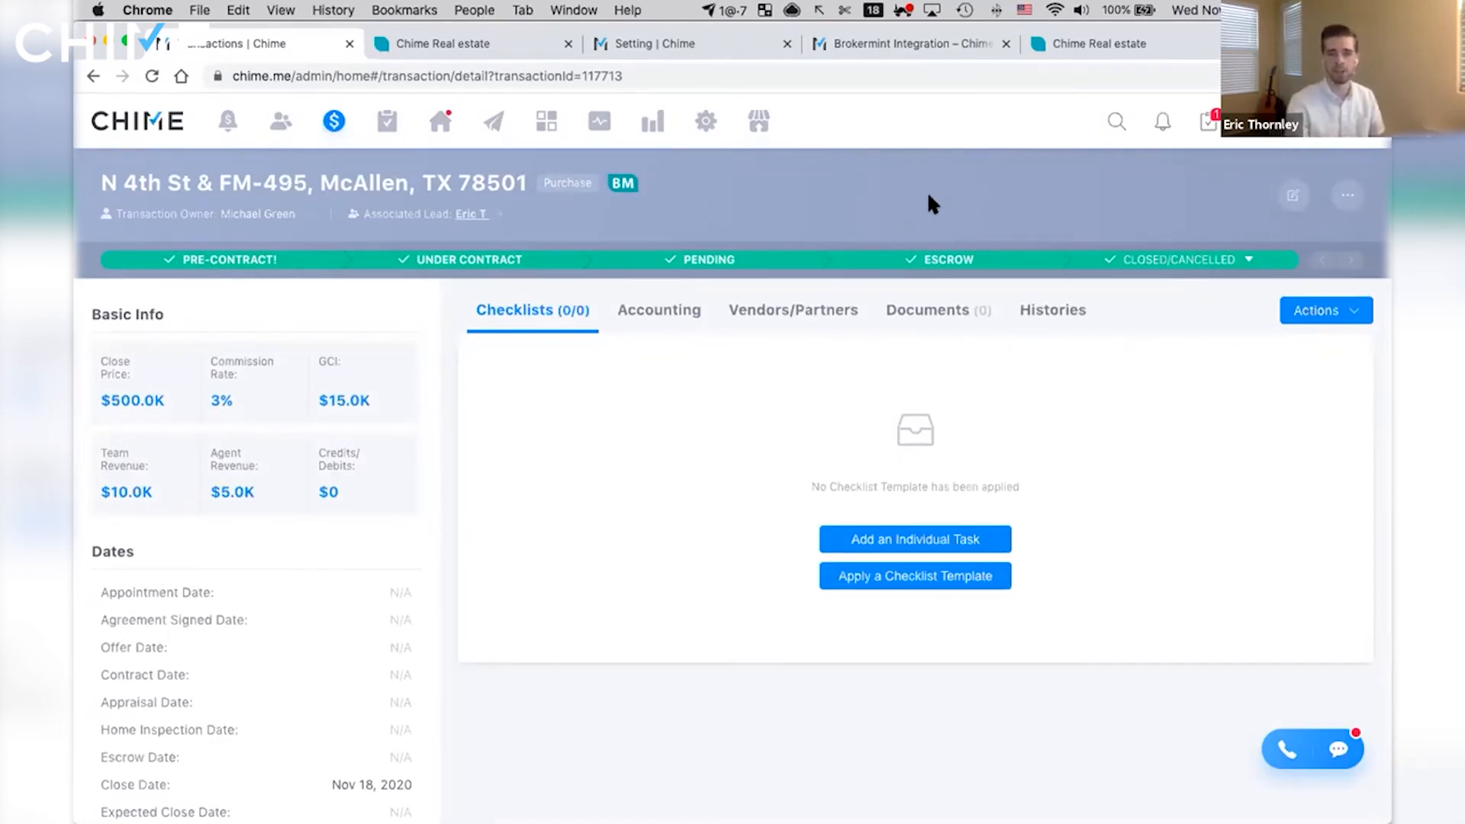
- View the transaction's options for sending to and updating from Brokermint, and close them without choosing any
left_click(1345, 200)
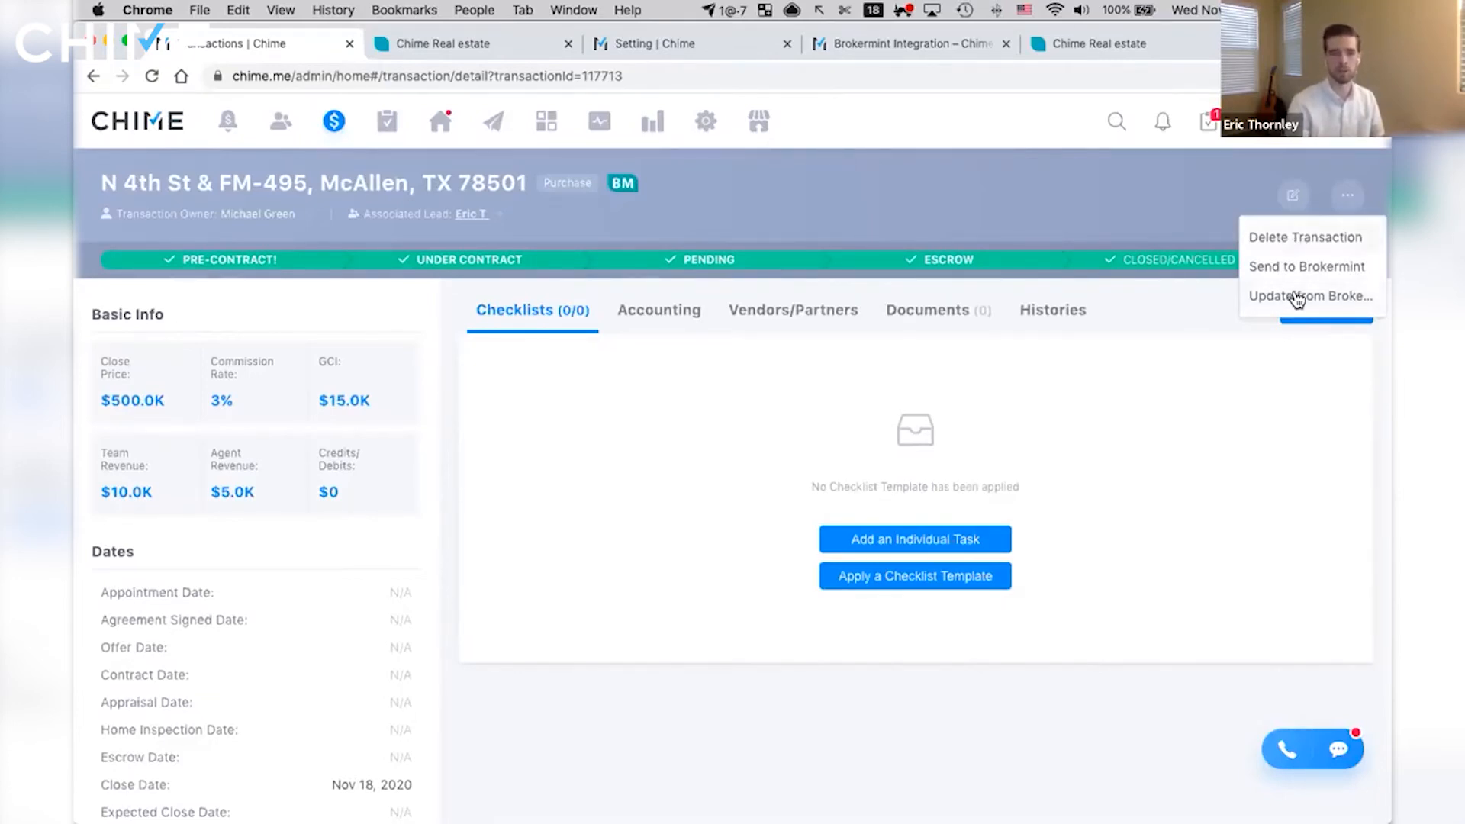
left_click(951, 206)
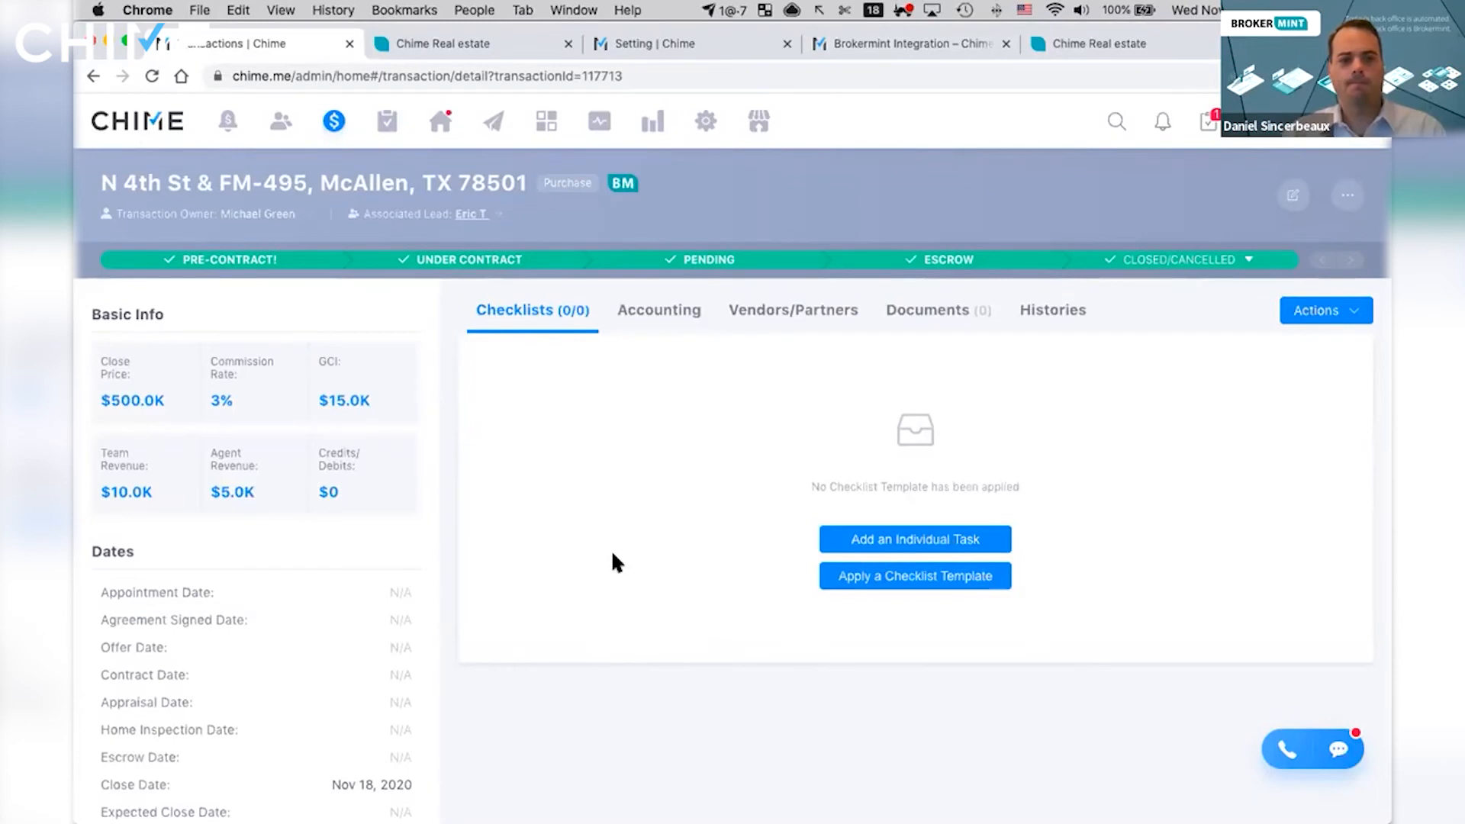
- Switch to the Brokermint Integration help article, and review how Chime transaction fields map to Brokermint fields
left_click(908, 48)
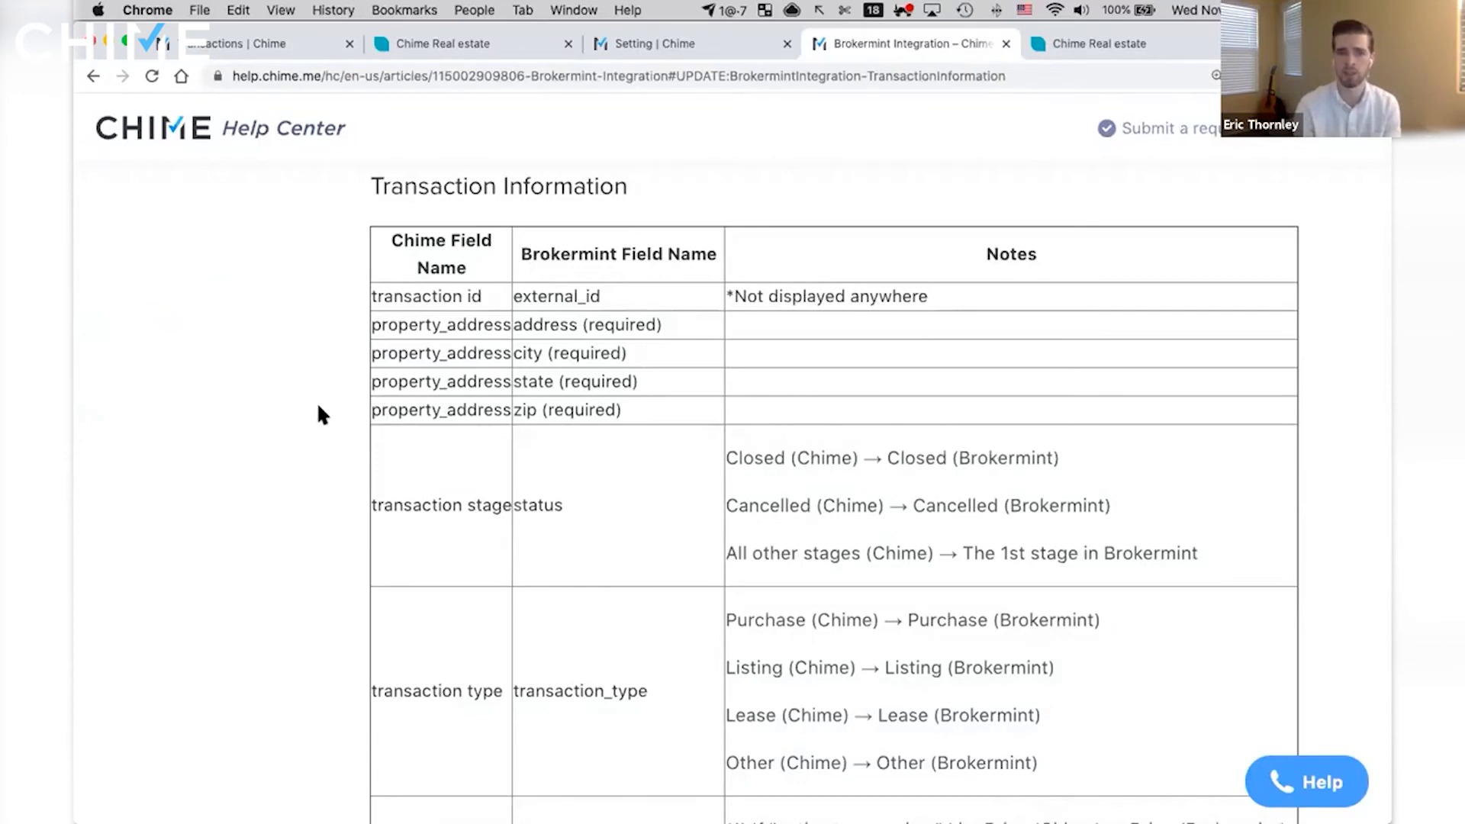
scroll(319, 381, "down", 3)
scroll(302, 369, "down", 2)
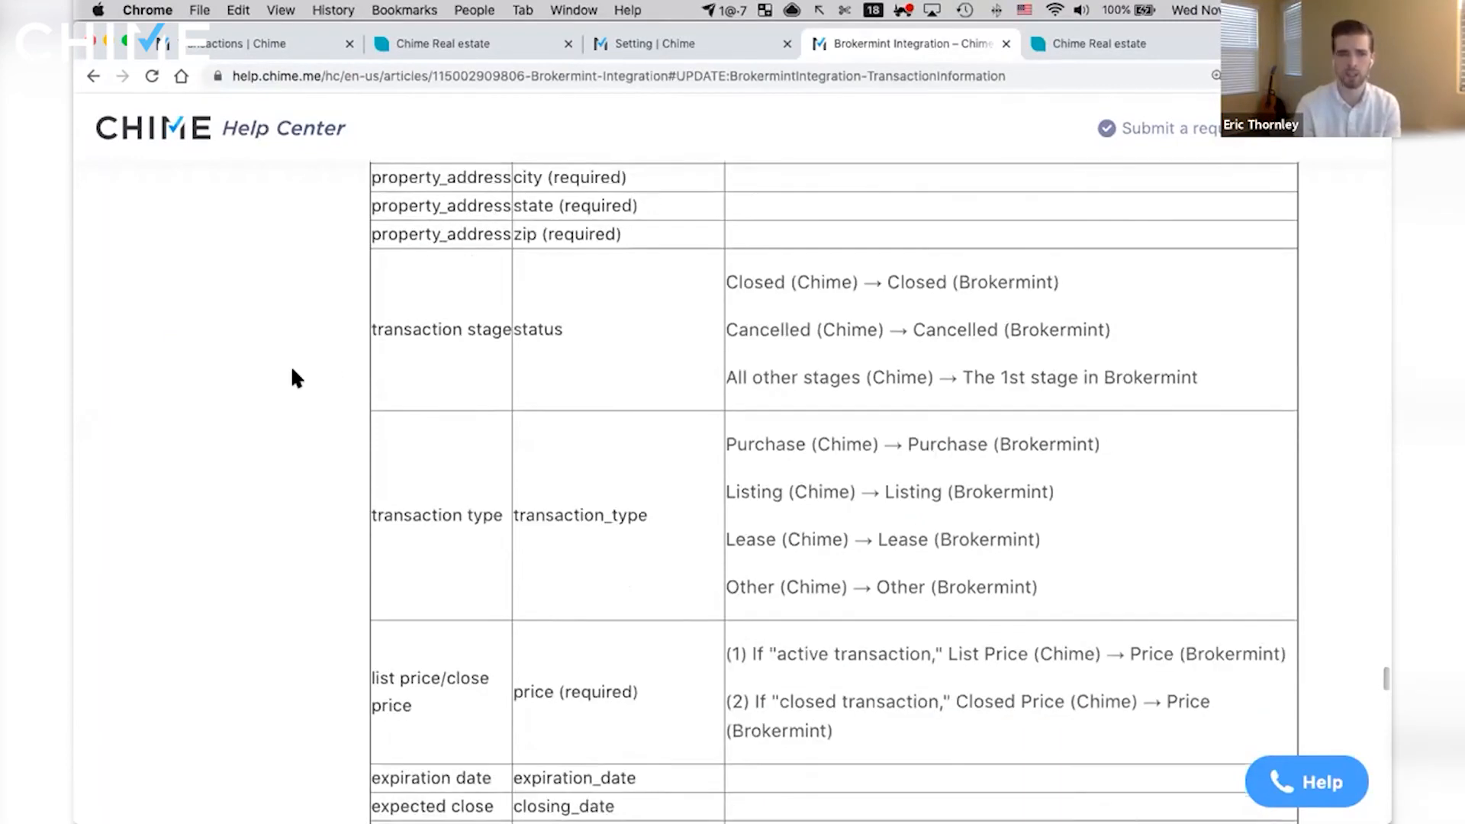
scroll(293, 371, "down", 4)
scroll(293, 372, "down", 3)
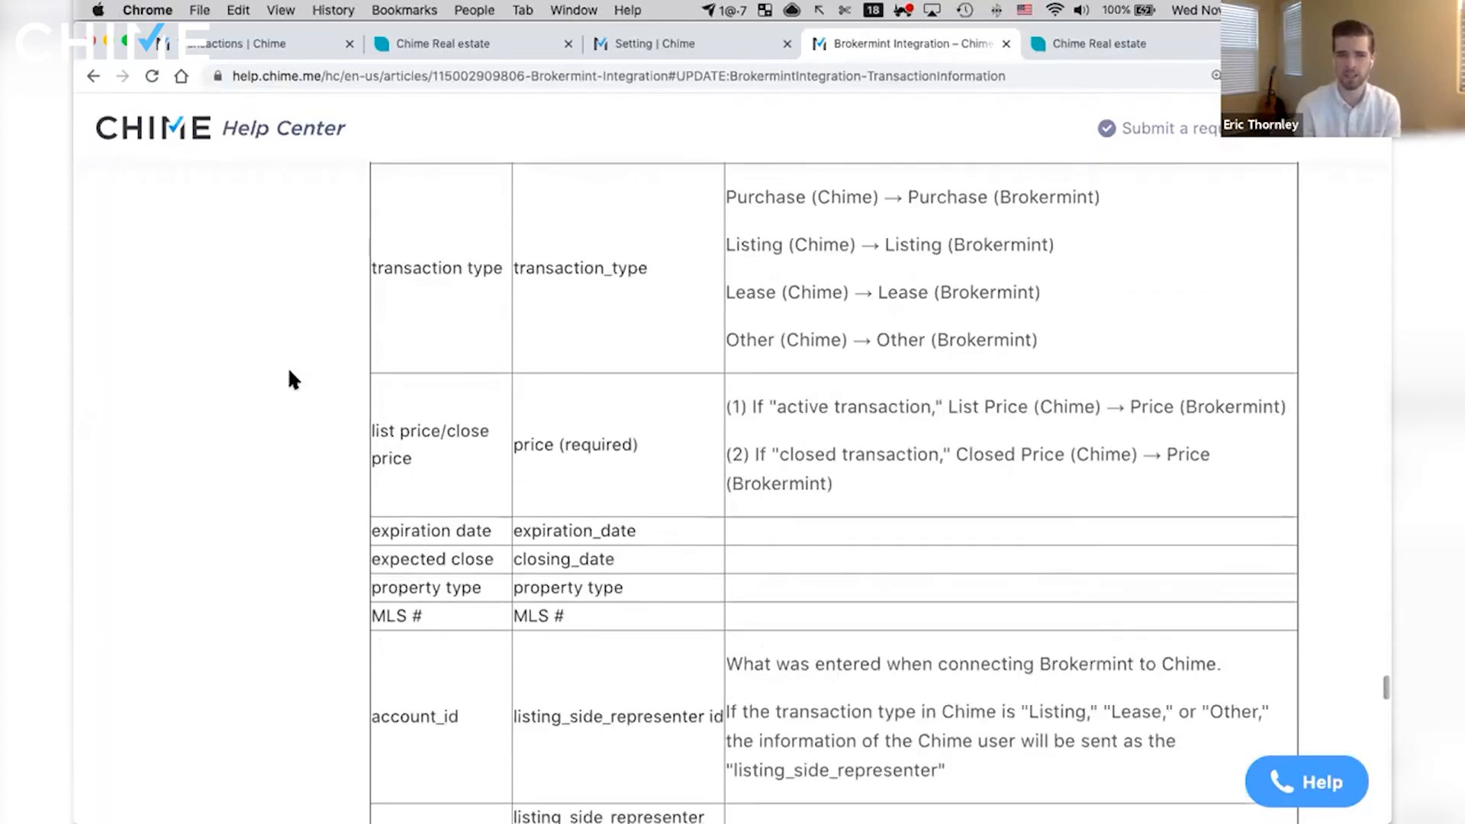
scroll(284, 412, "down", 1)
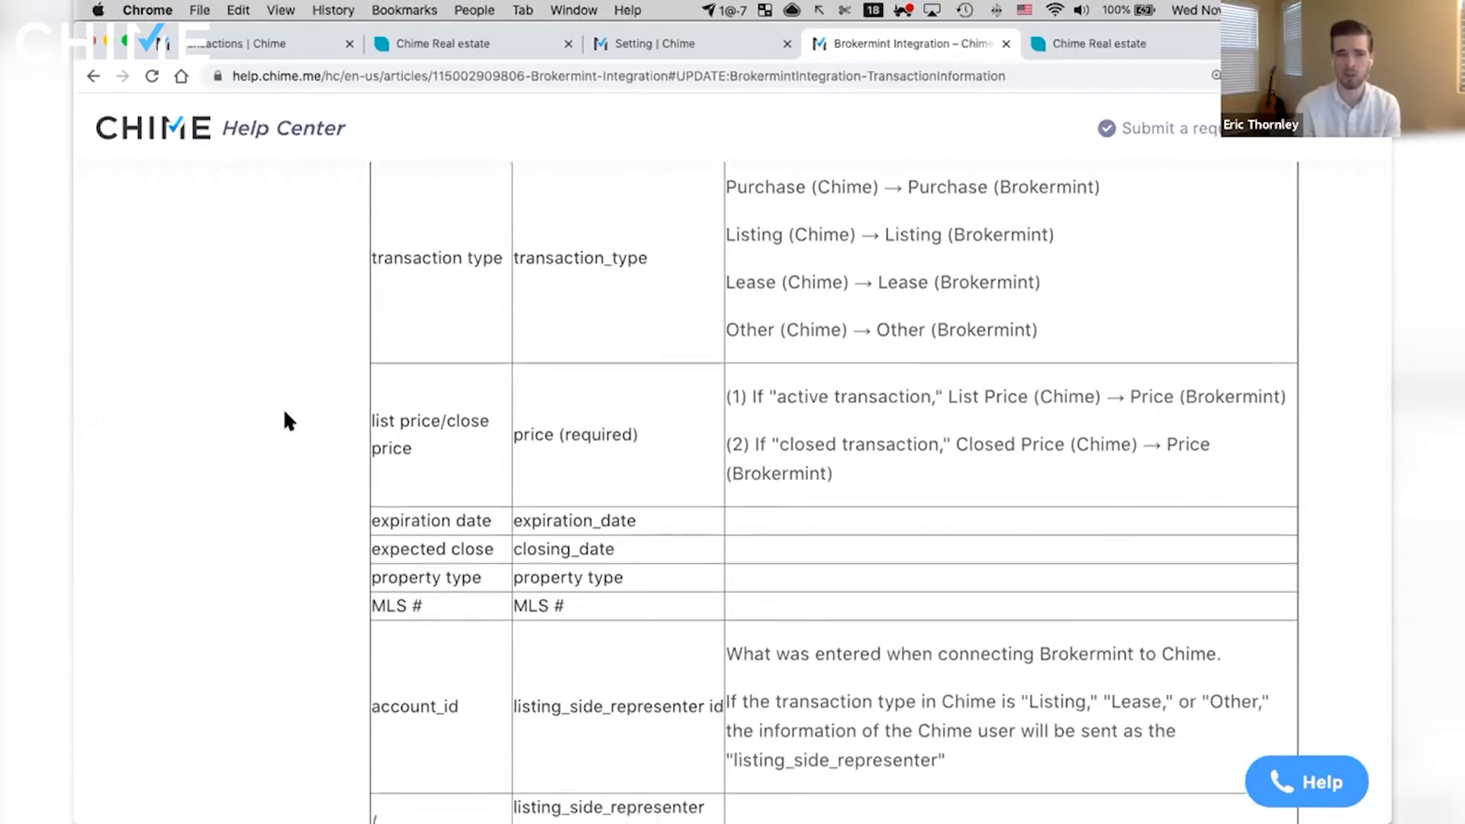
scroll(285, 404, "down", 4)
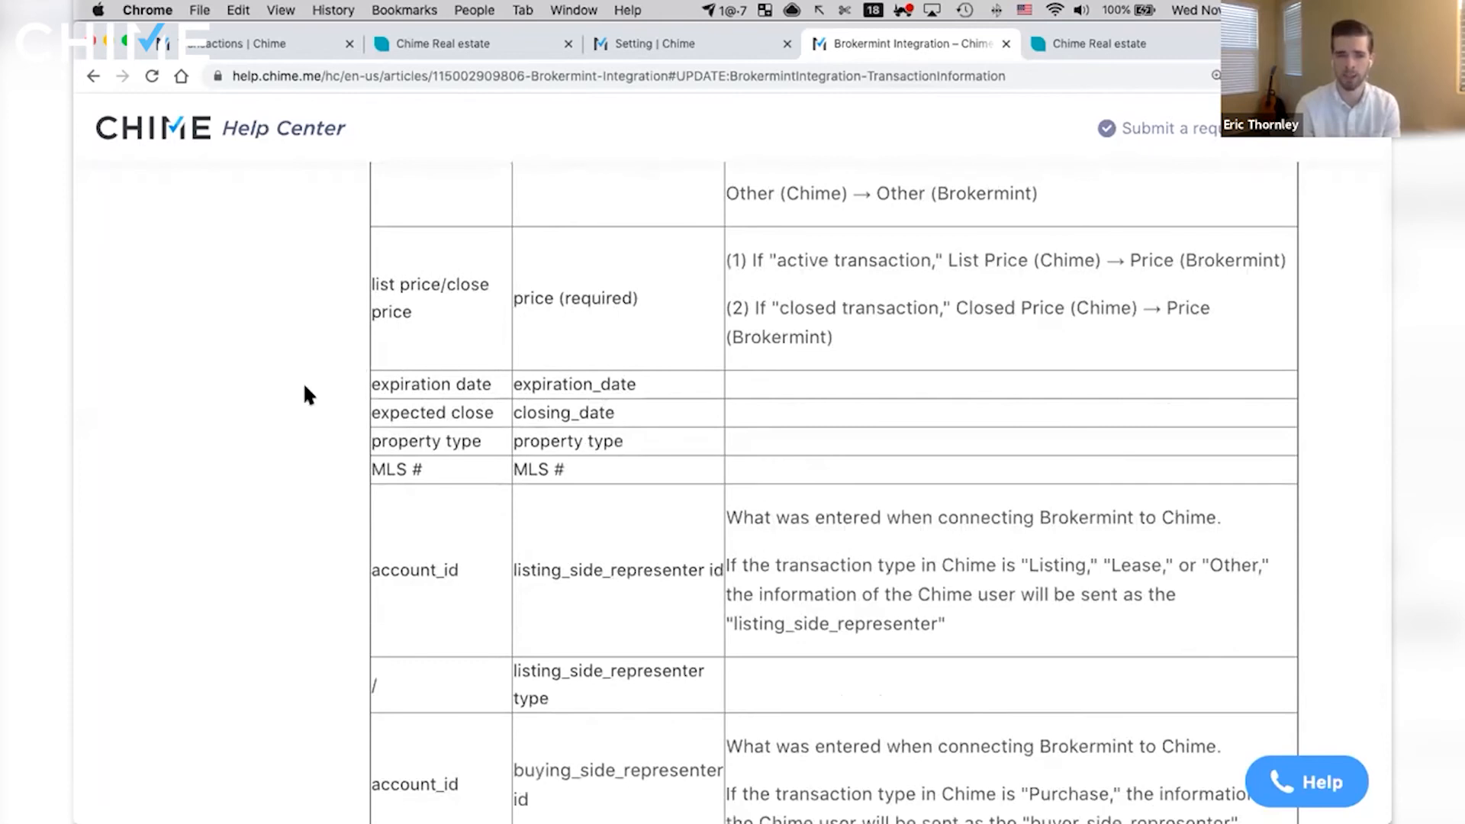
scroll(305, 389, "down", 3)
scroll(318, 404, "down", 3)
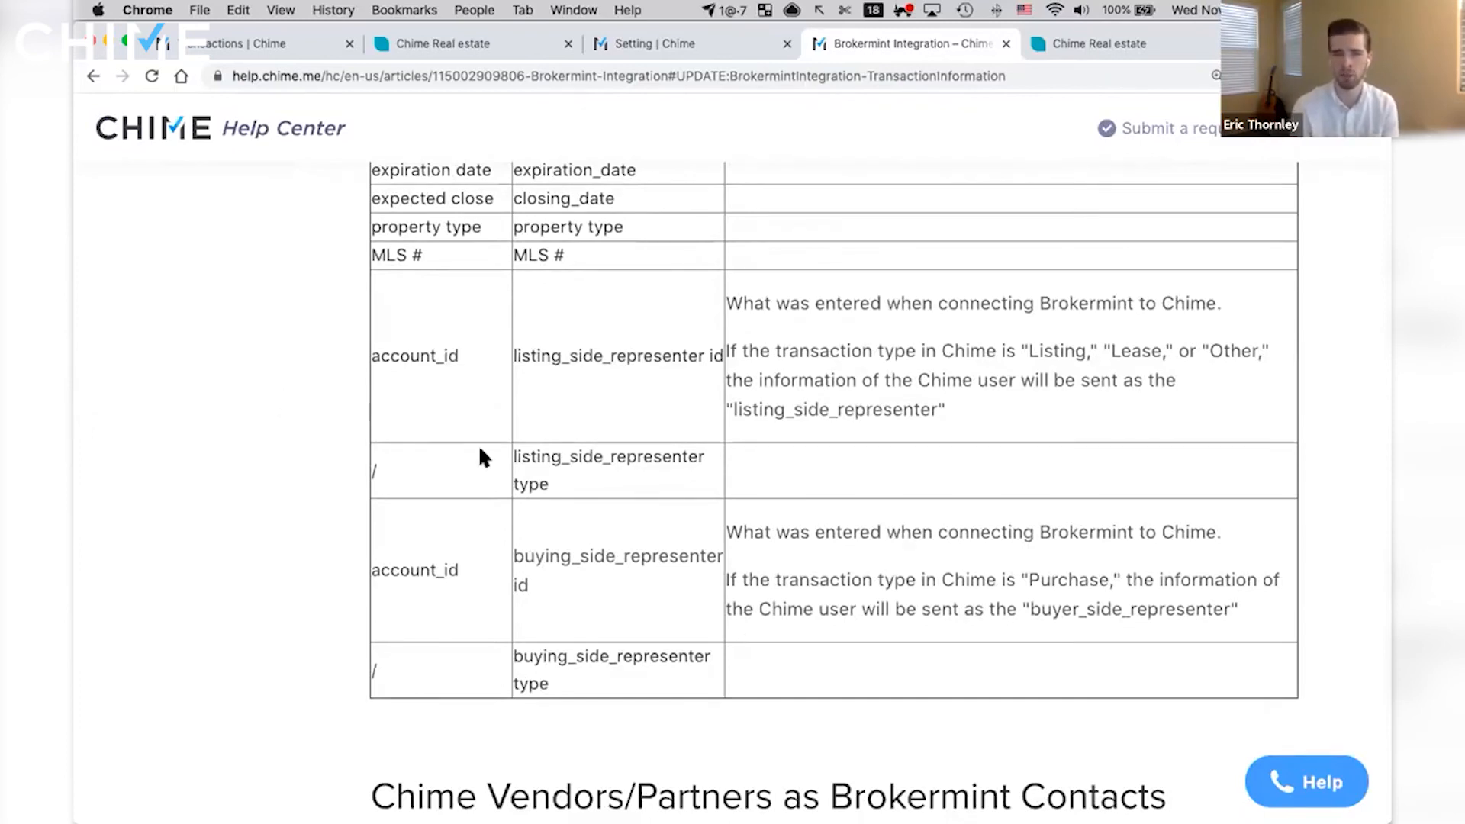
- Return to the article's Contact Information section, and review the contact data synced to and from Brokermint
scroll(340, 450, "up", 3)
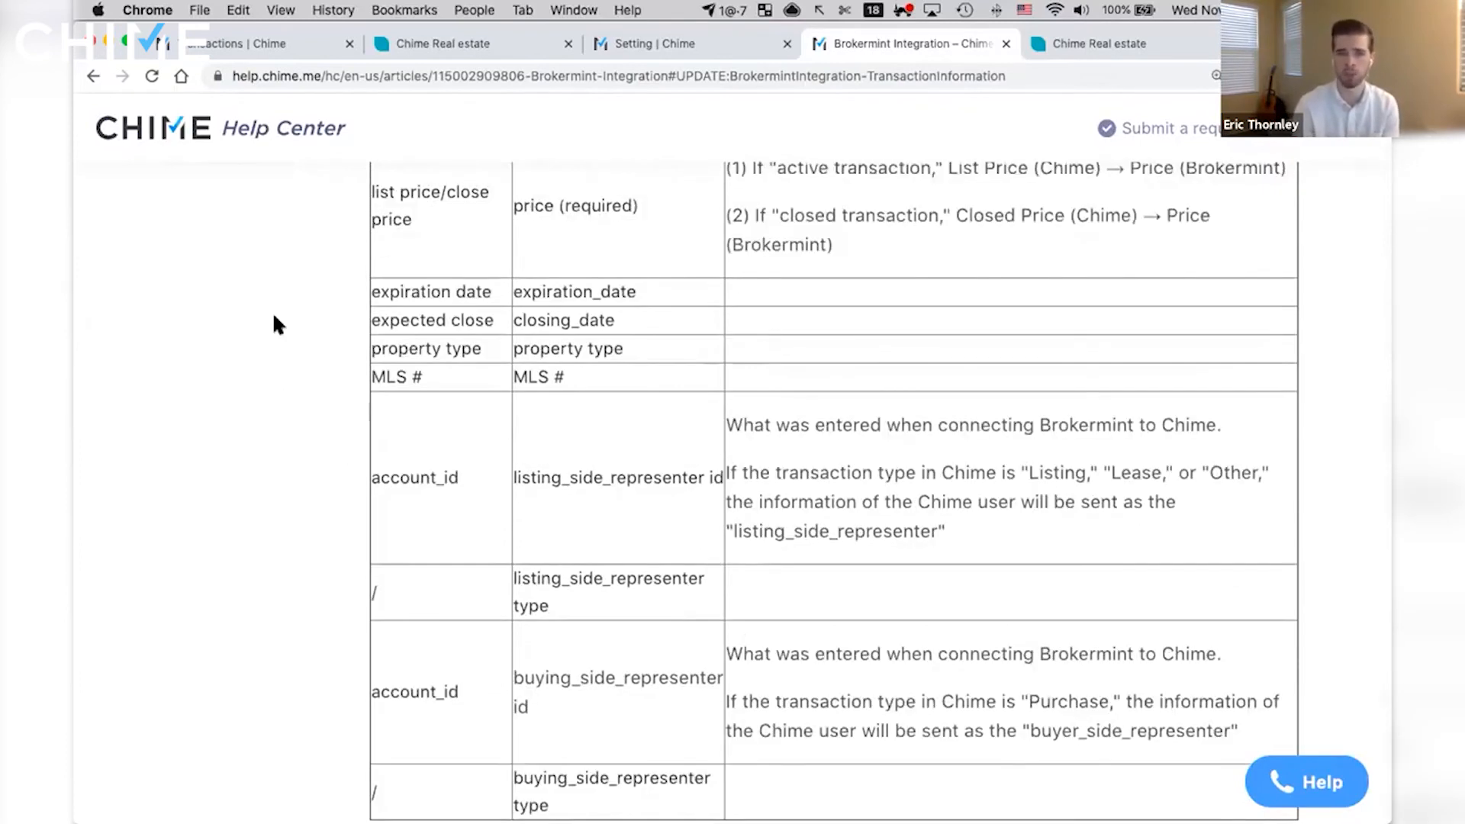
scroll(276, 320, "up", 2)
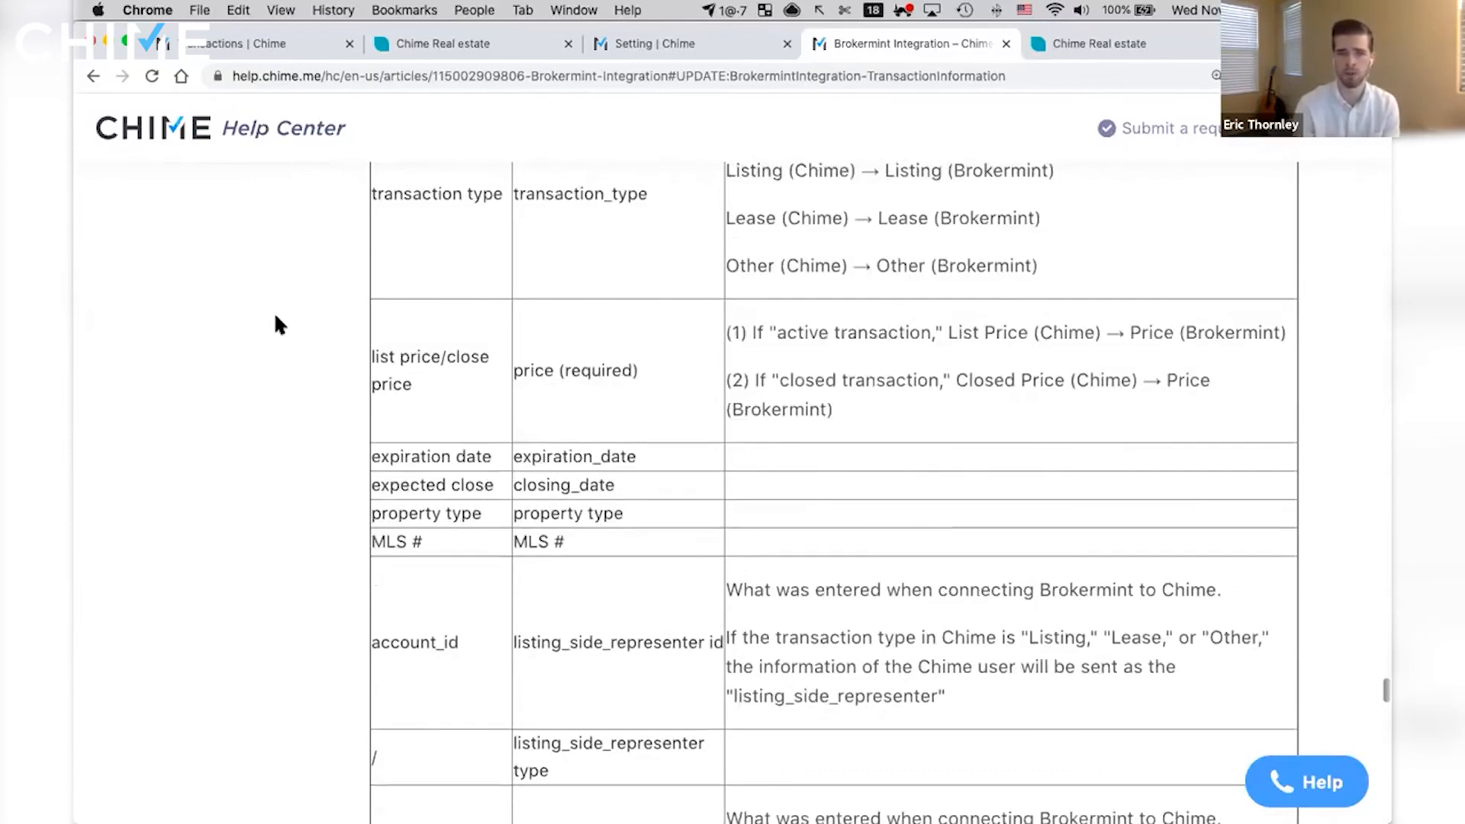
scroll(276, 321, "up", 6)
scroll(276, 324, "up", 1)
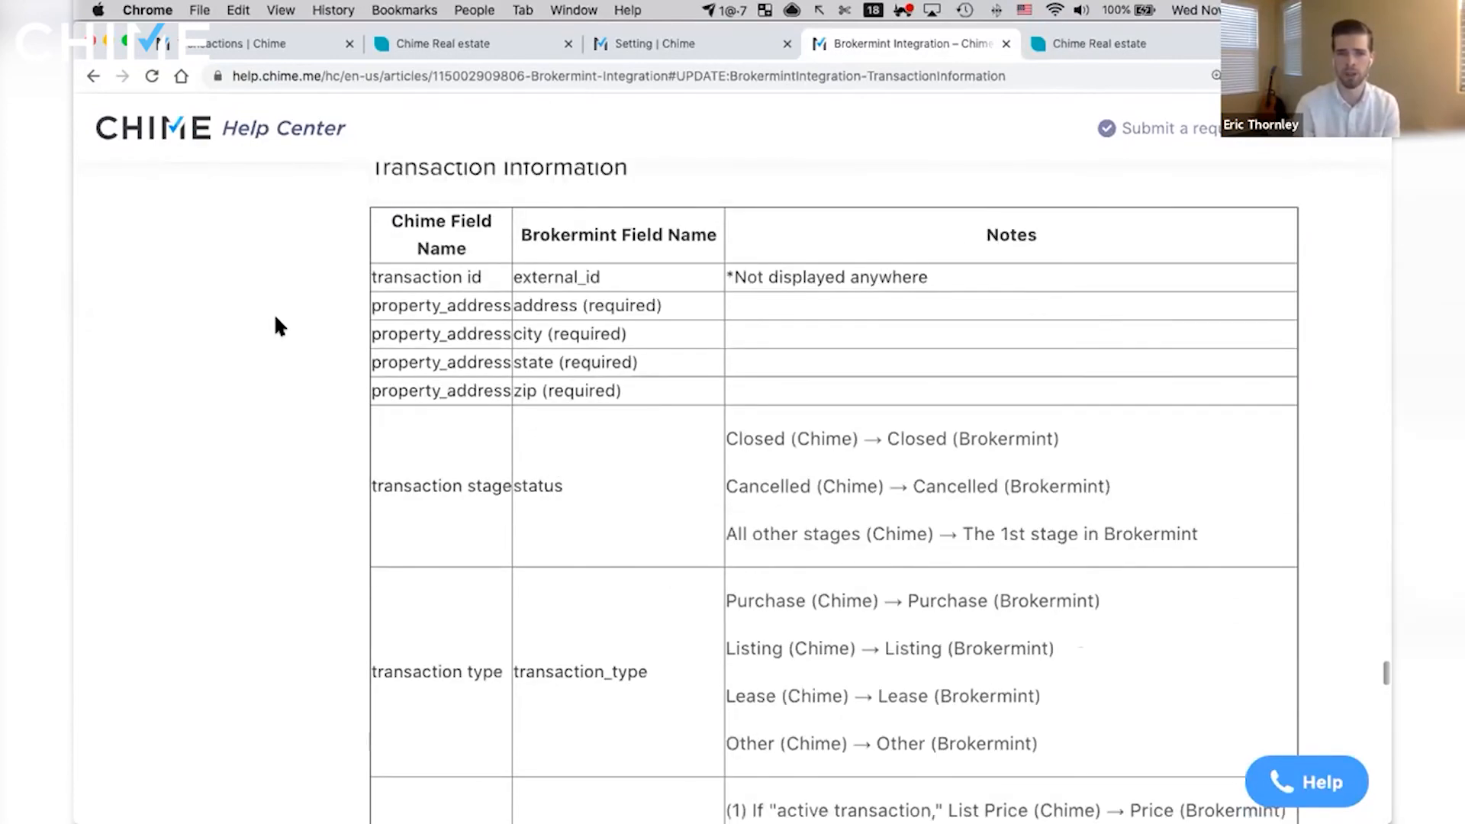
scroll(276, 323, "up", 1)
scroll(283, 328, "up", 6)
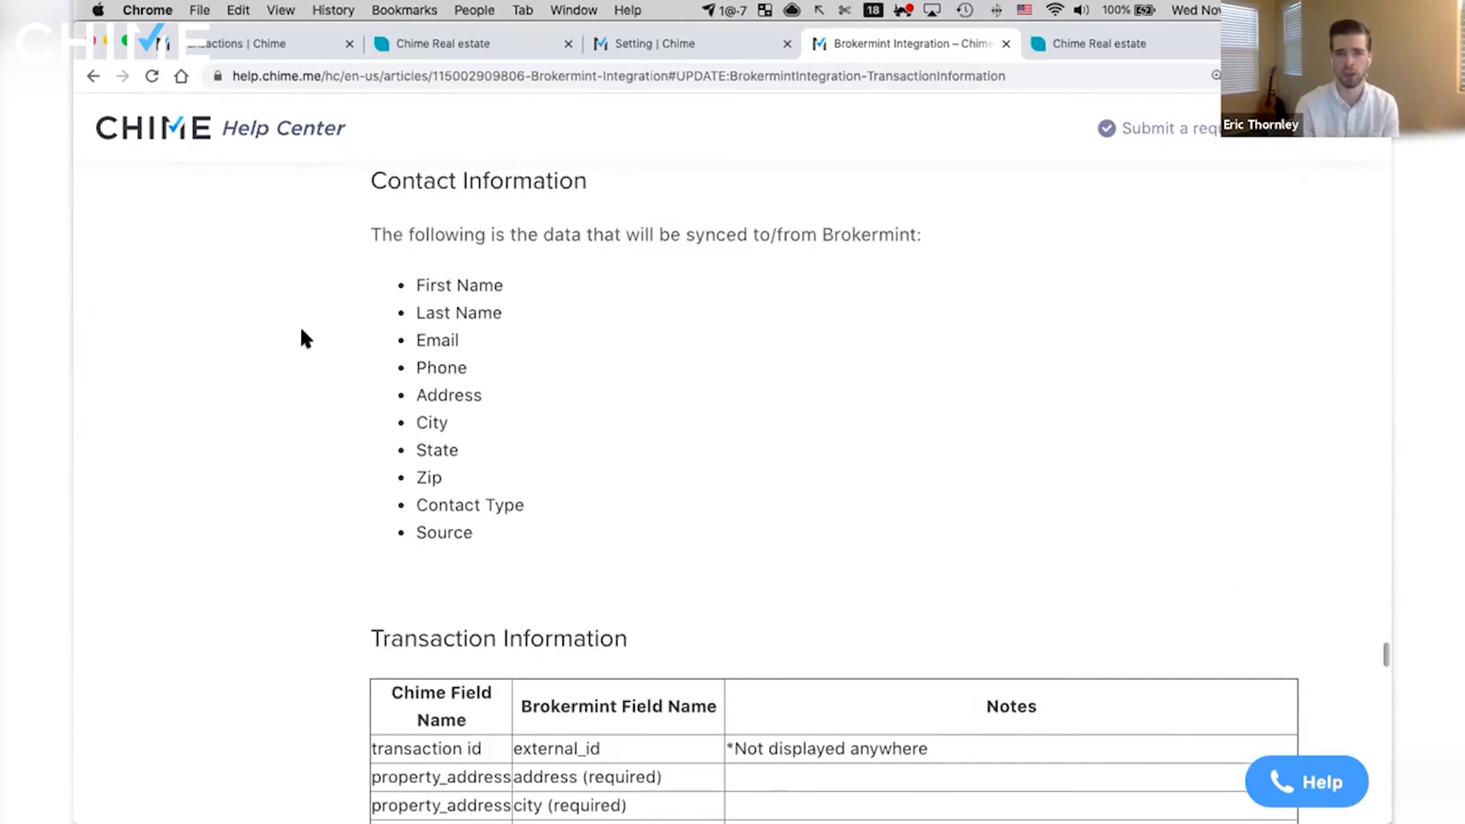
scroll(301, 336, "up", 1)
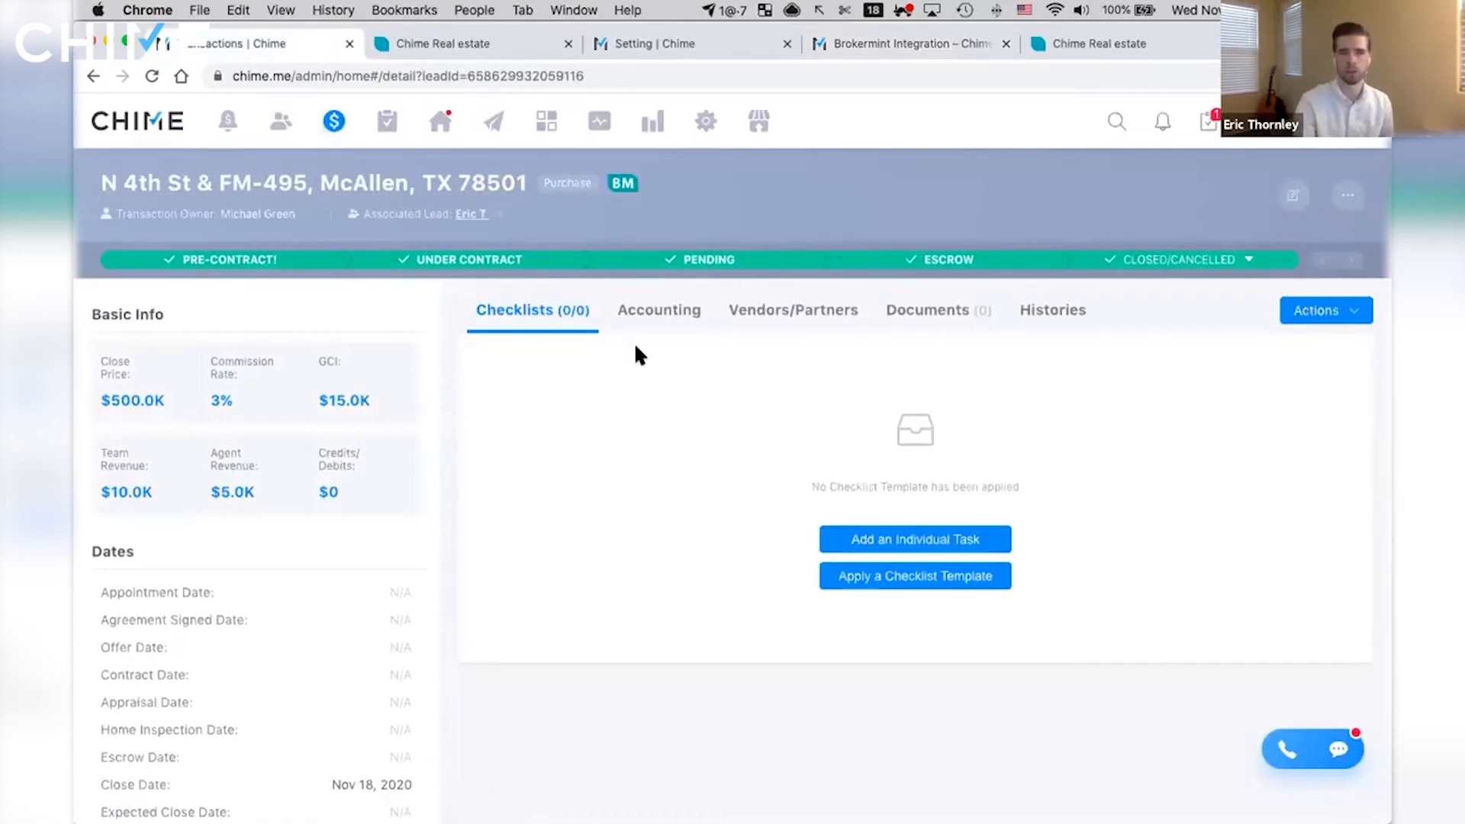
- Open the transaction's associated lead in Chime, and bring up the selection of what to sync to Brokermint
left_click(471, 214)
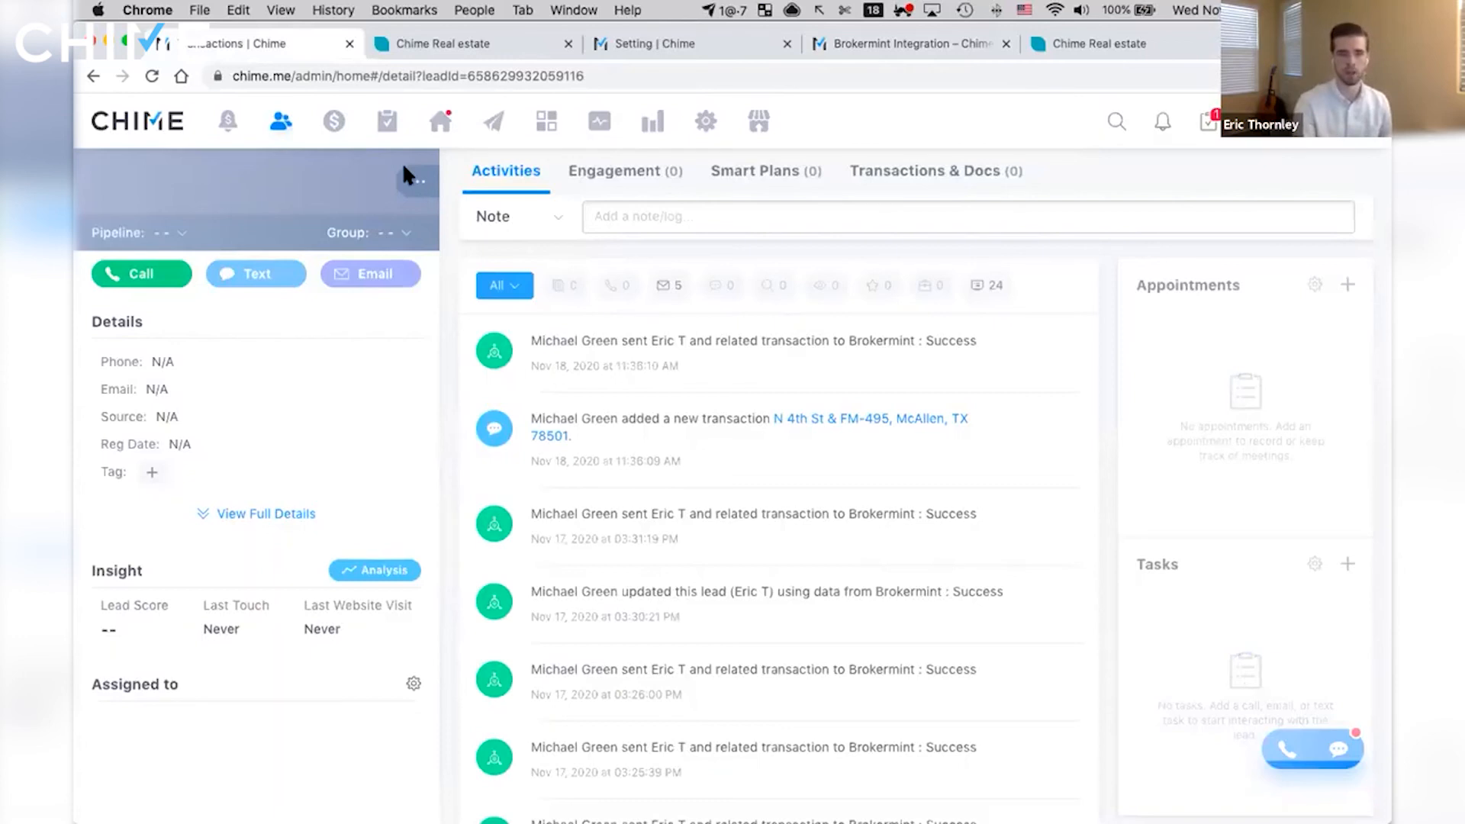
left_click(414, 183)
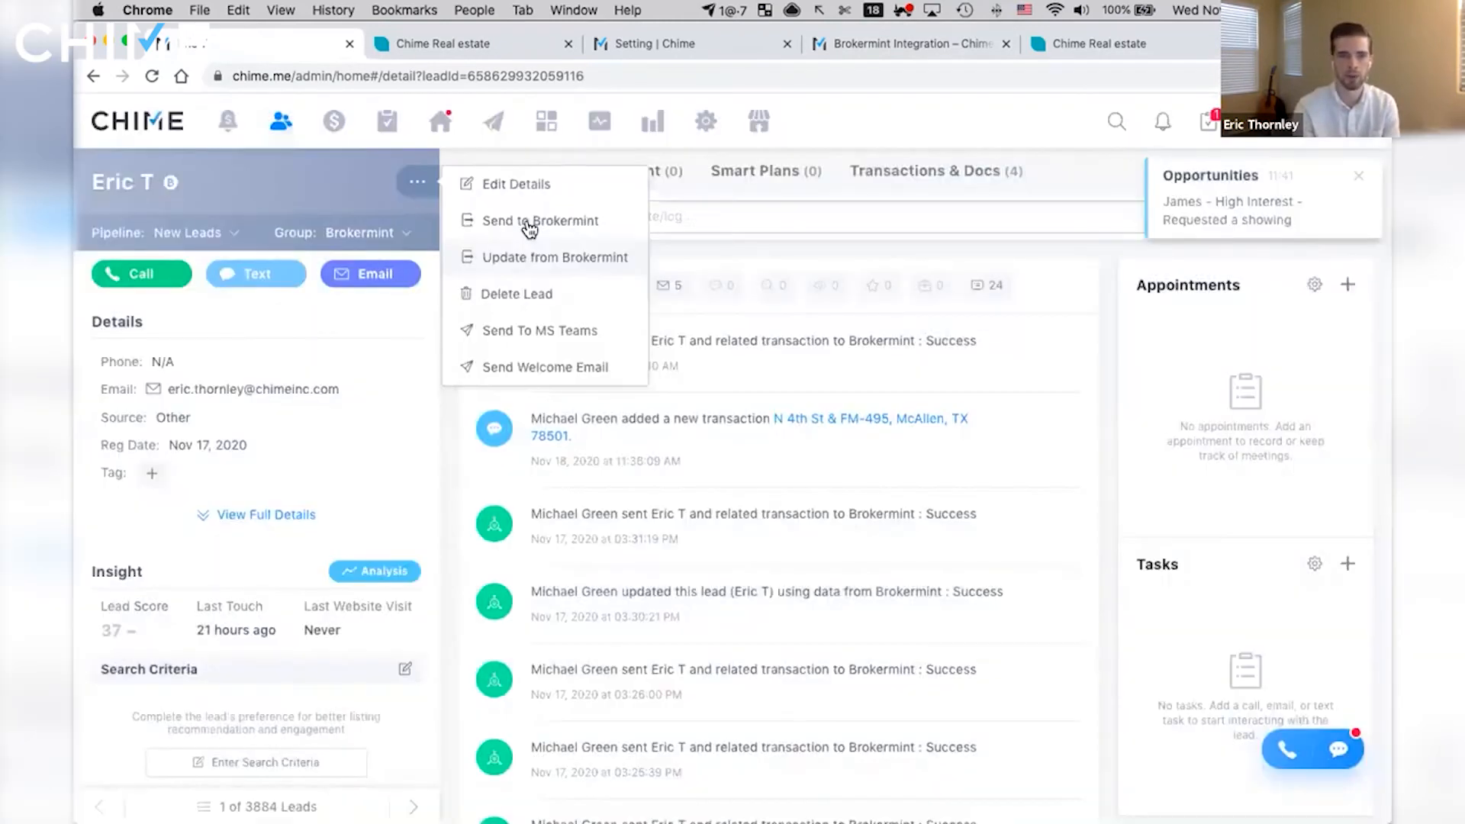
left_click(534, 216)
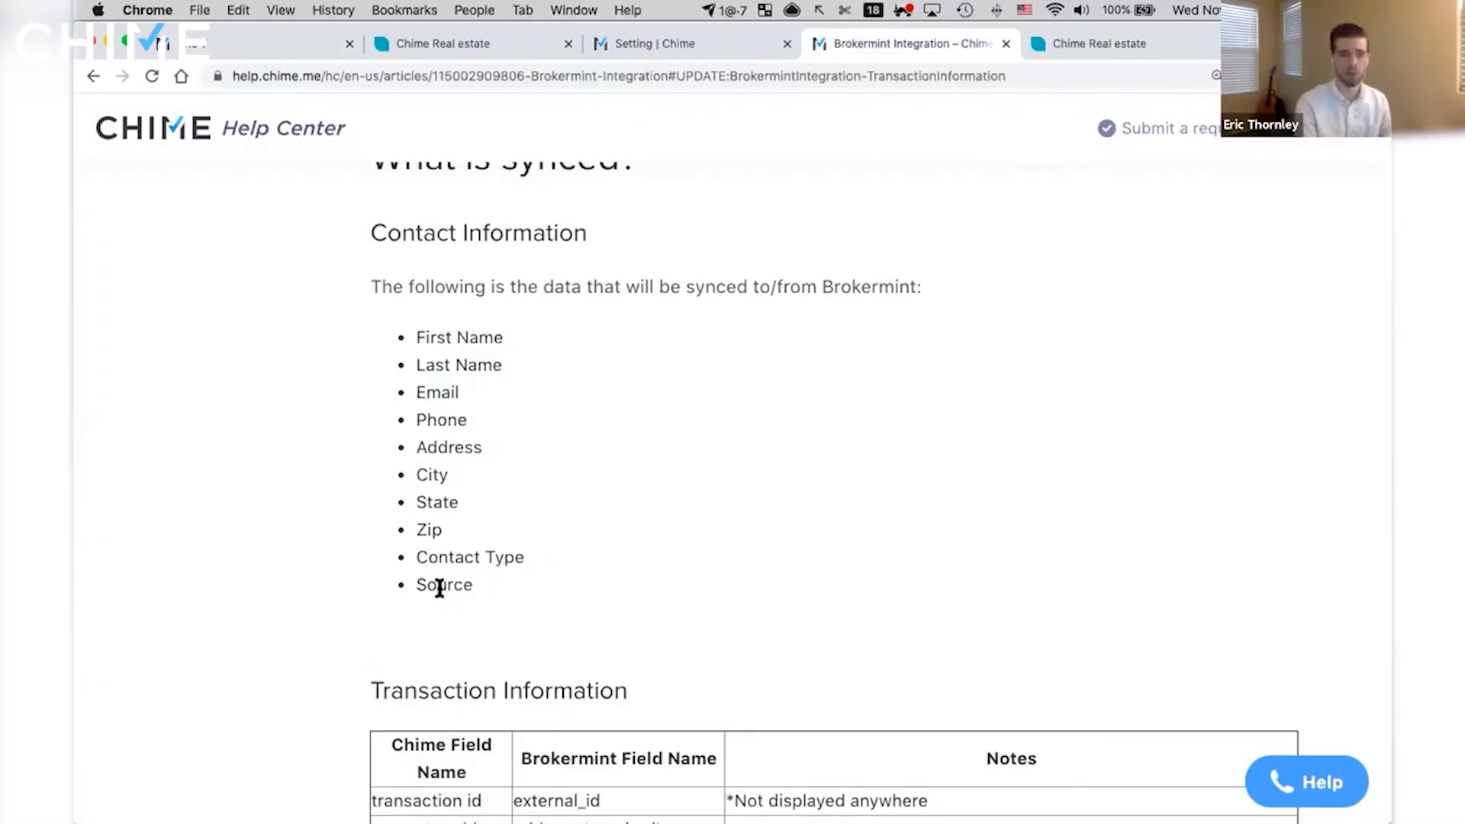
- Return to the lead in Chime, demonstrate choosing individual transactions to sync to Brokermint, and close the selection without confirming
key("super+1")
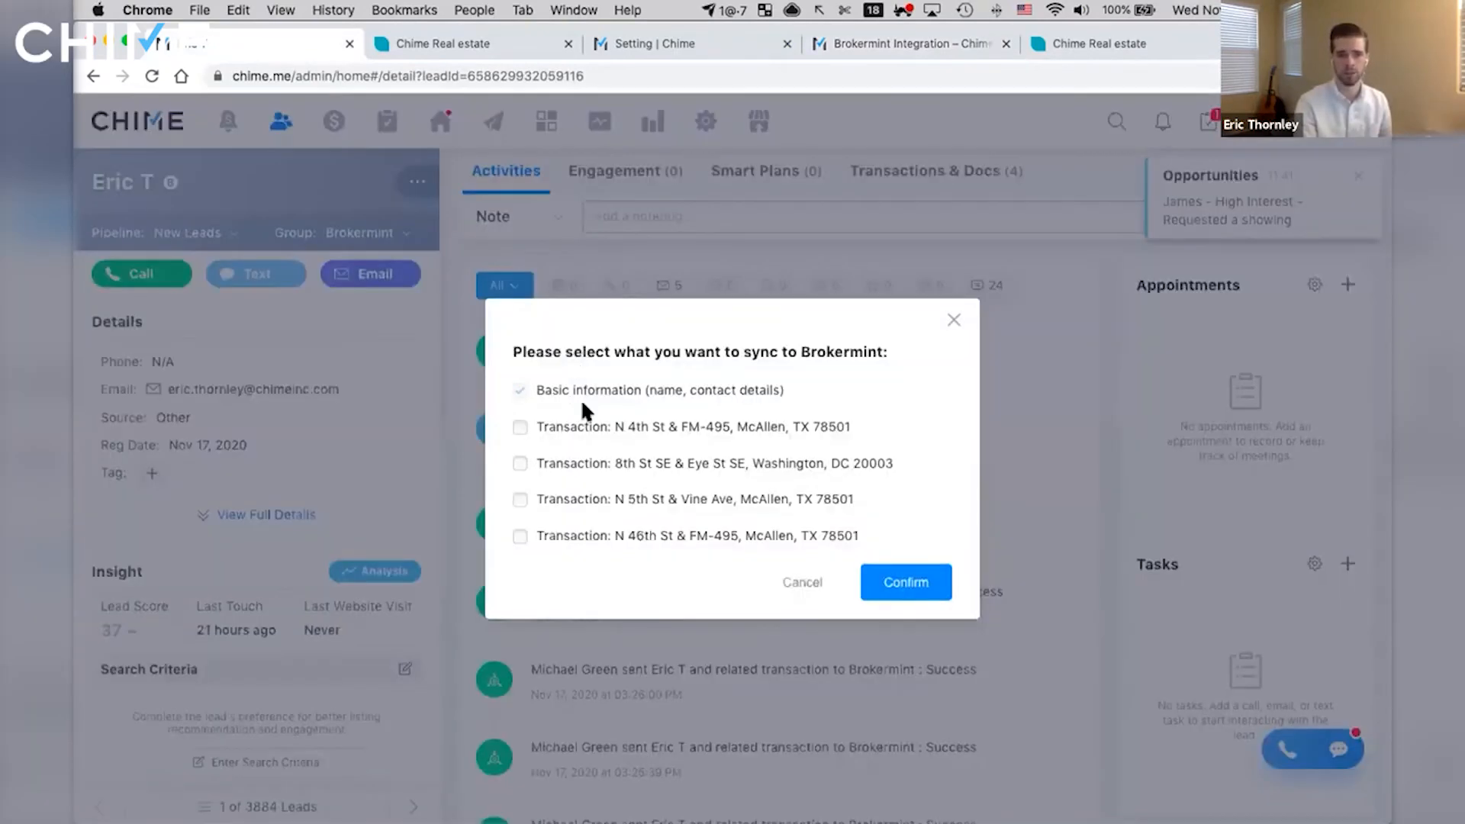
left_click_drag(528, 407, 586, 405)
left_click(518, 426)
left_click(519, 537)
left_click(520, 500)
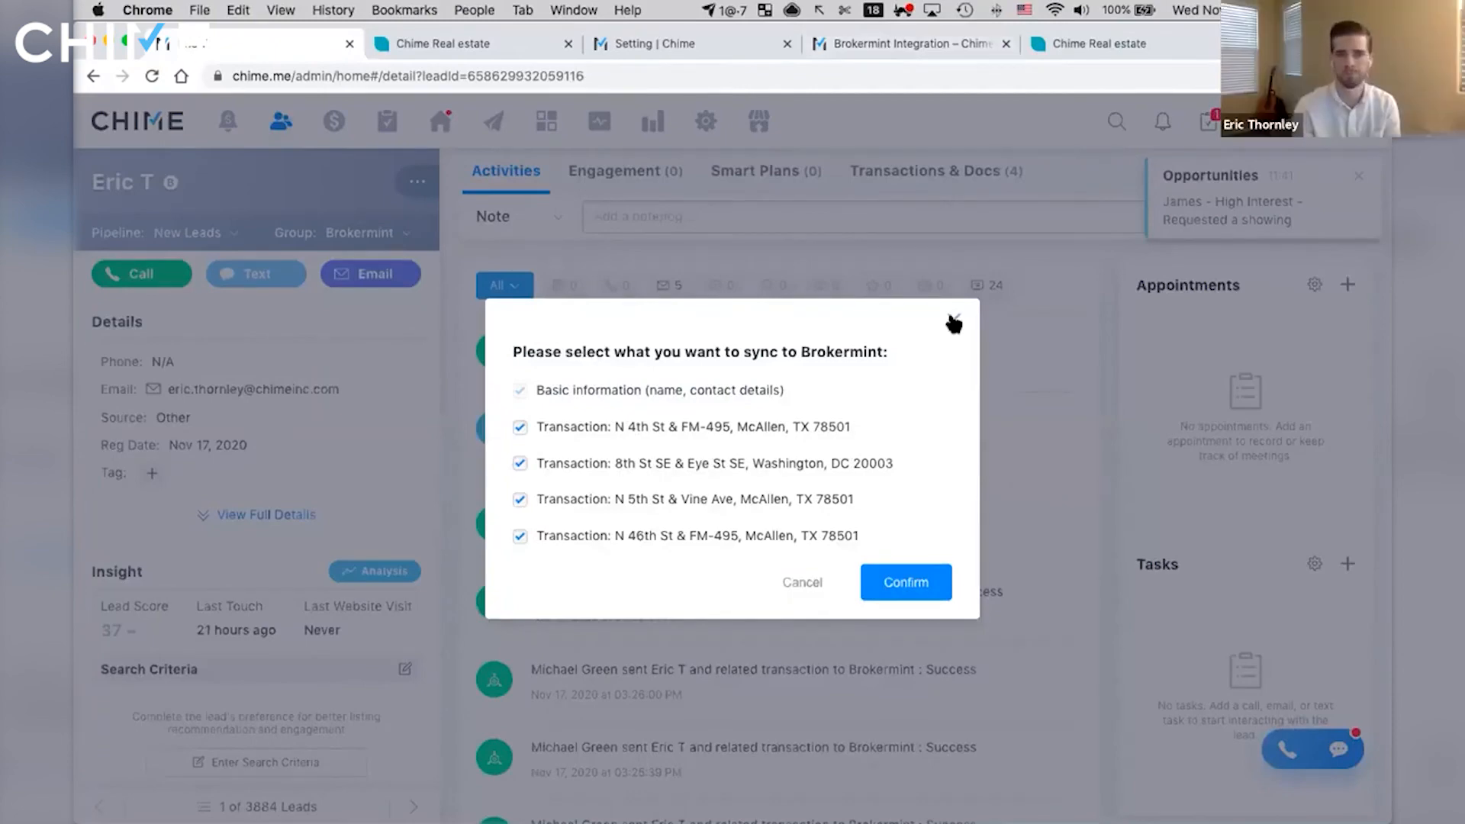
left_click(532, 257)
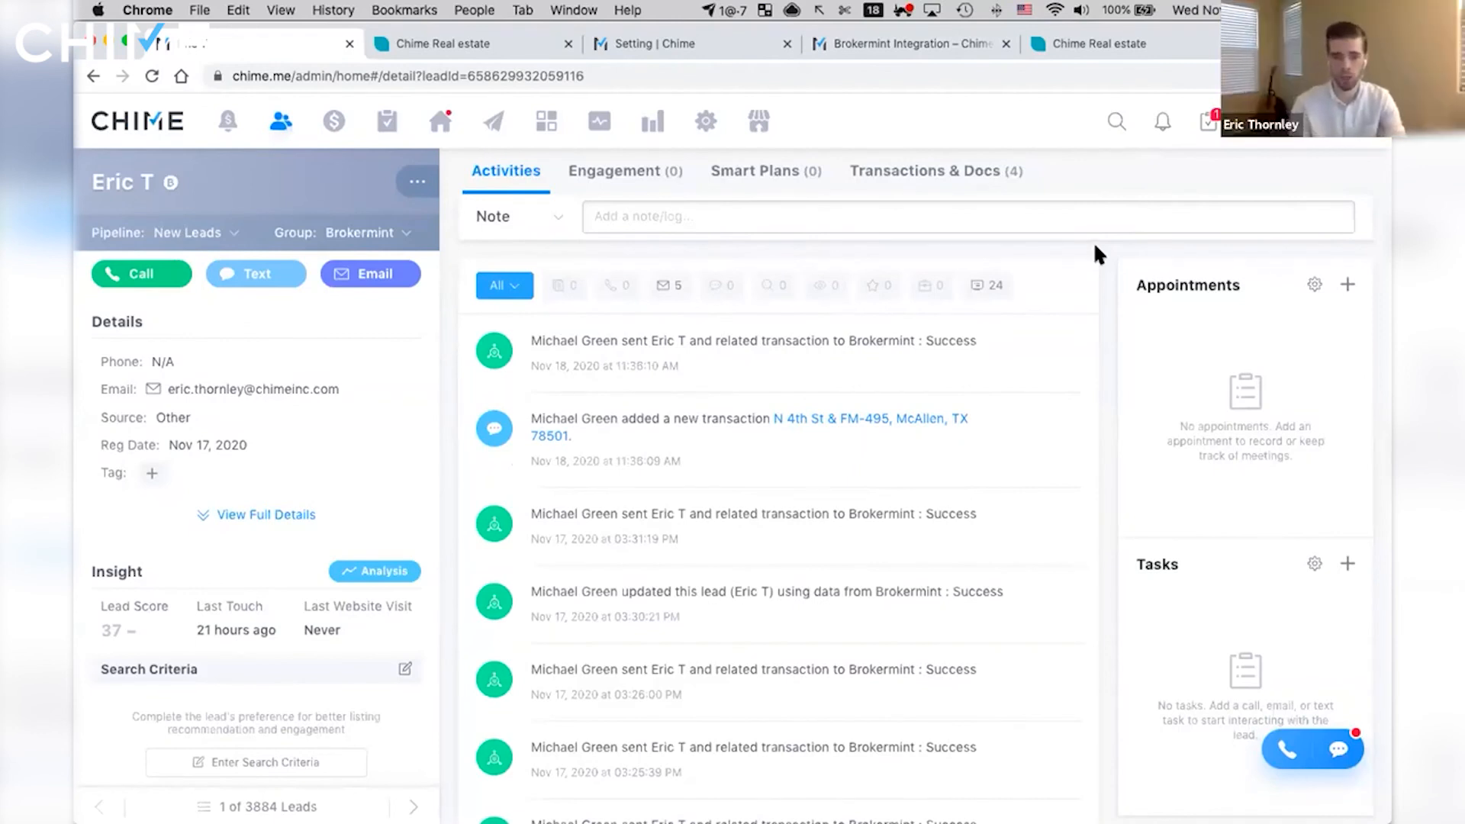
- Show the lead's Send to Brokermint and Update from Brokermint options, and close them without choosing any
left_click(417, 181)
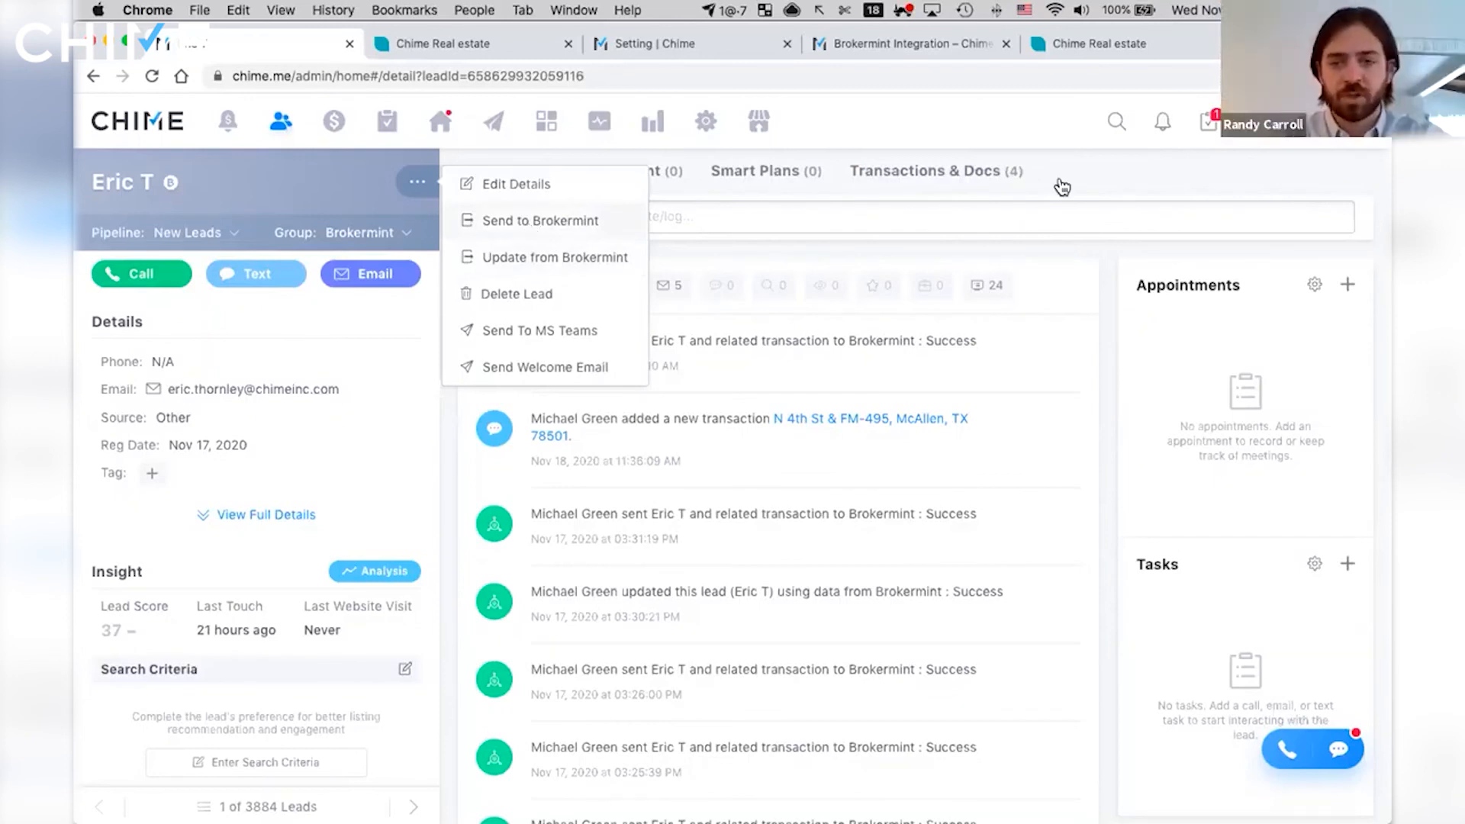
left_click(1091, 166)
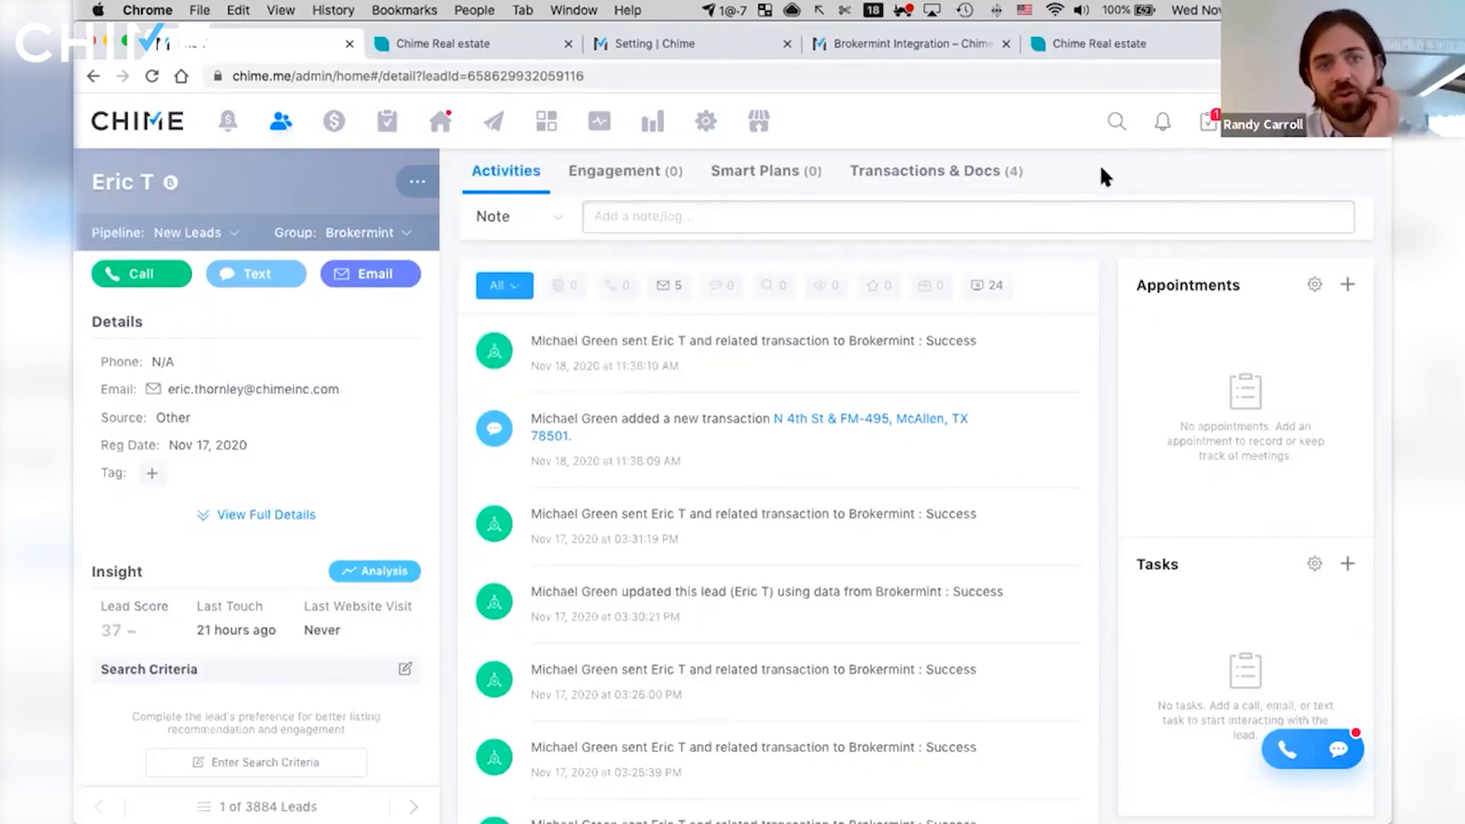
left_click(423, 193)
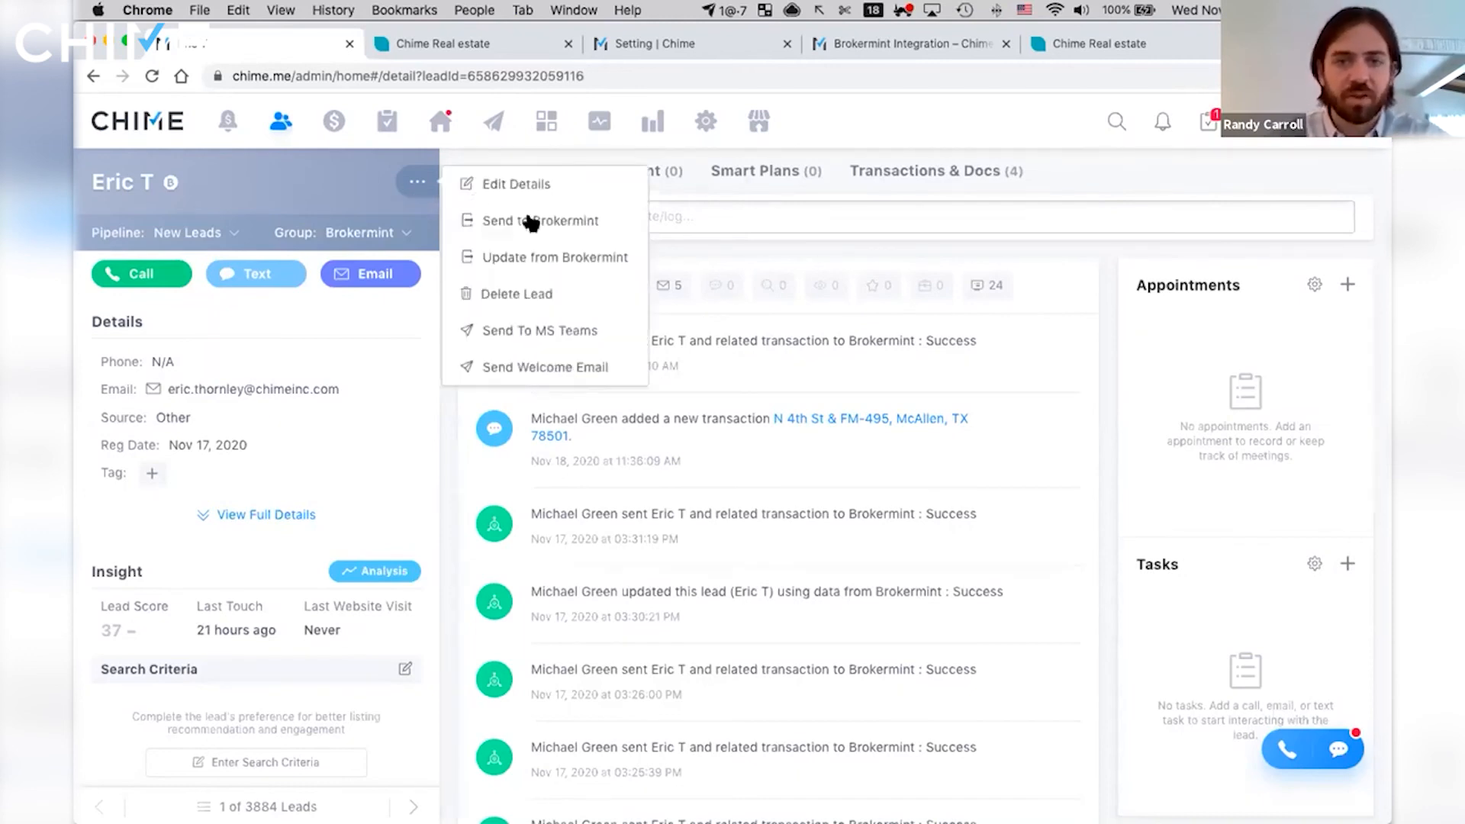
left_click(311, 180)
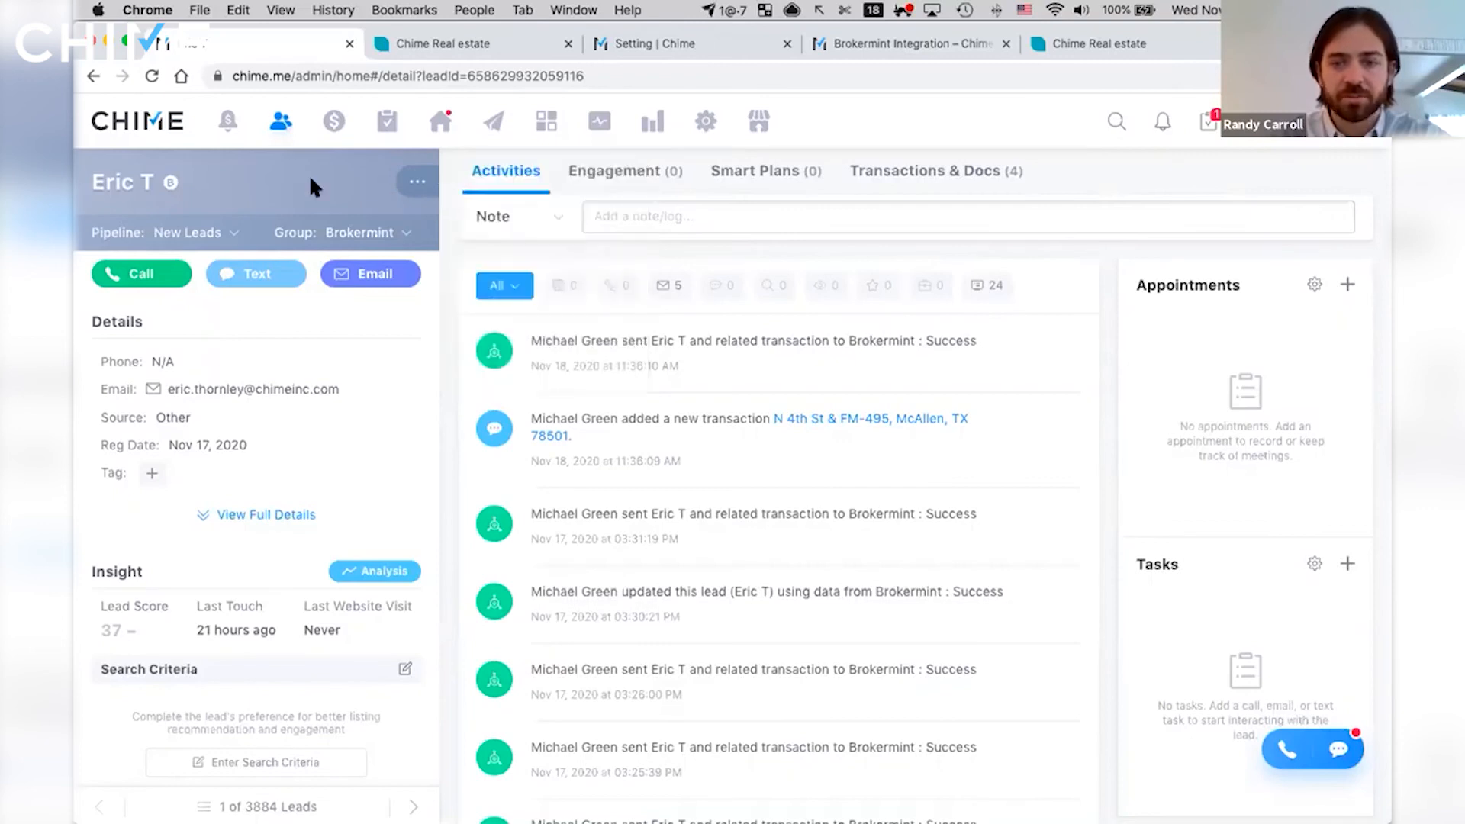
- View the Brokermint integration in Chime's settings, and return to the help article's section on connecting a Brokermint account
left_click(652, 47)
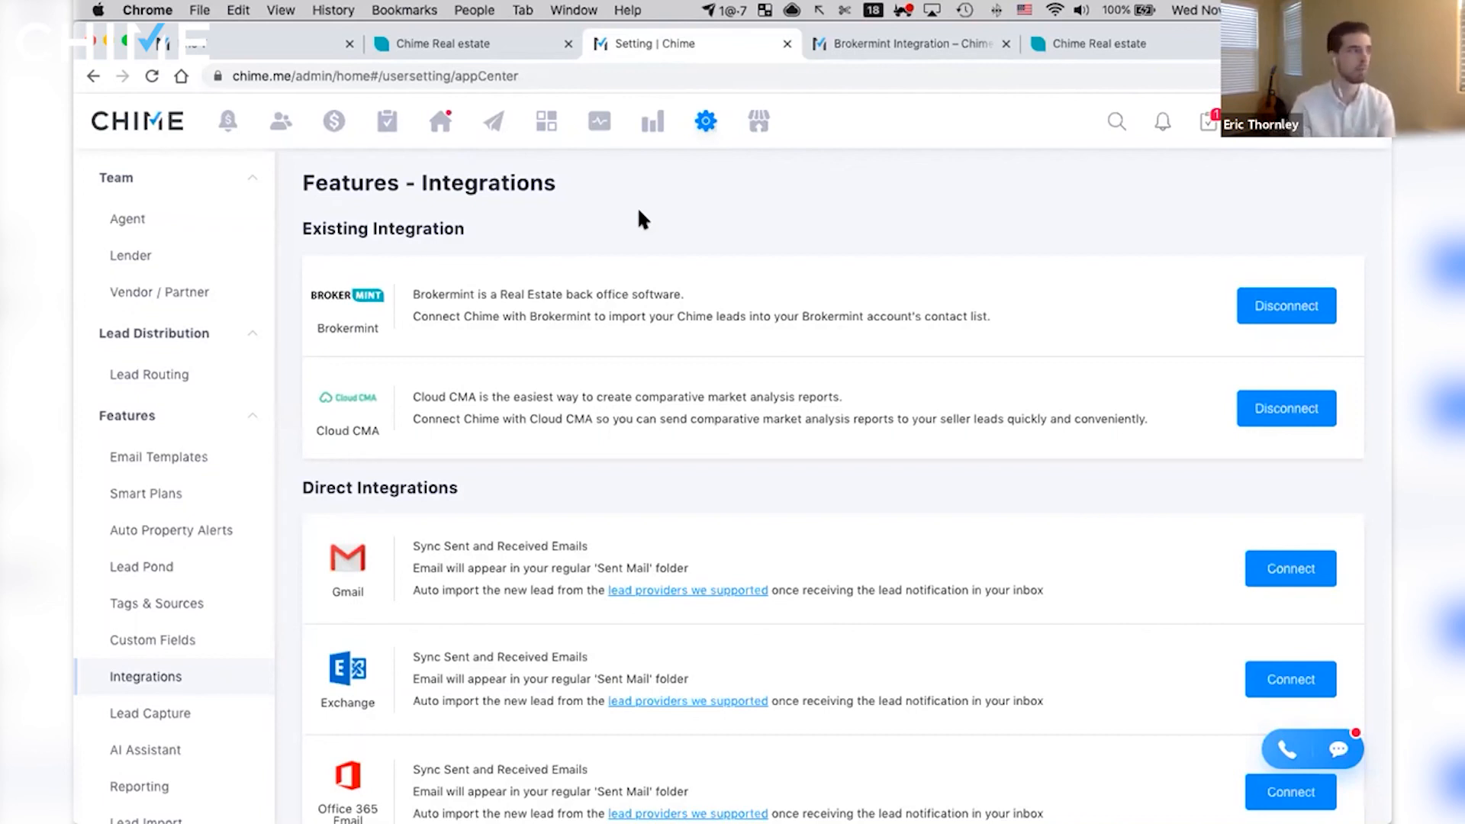
scroll(638, 210, "down", 2)
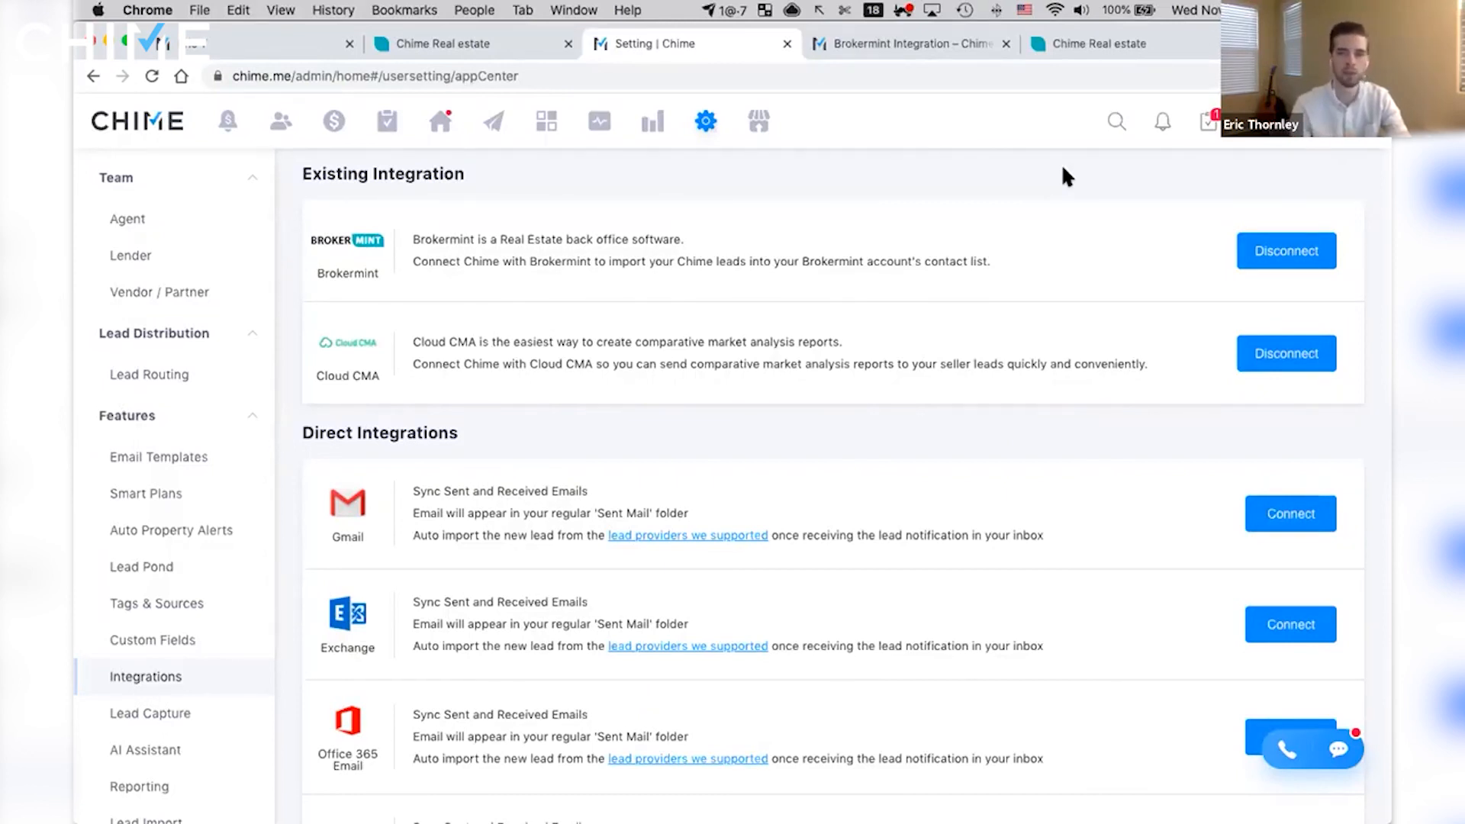
left_click(896, 56)
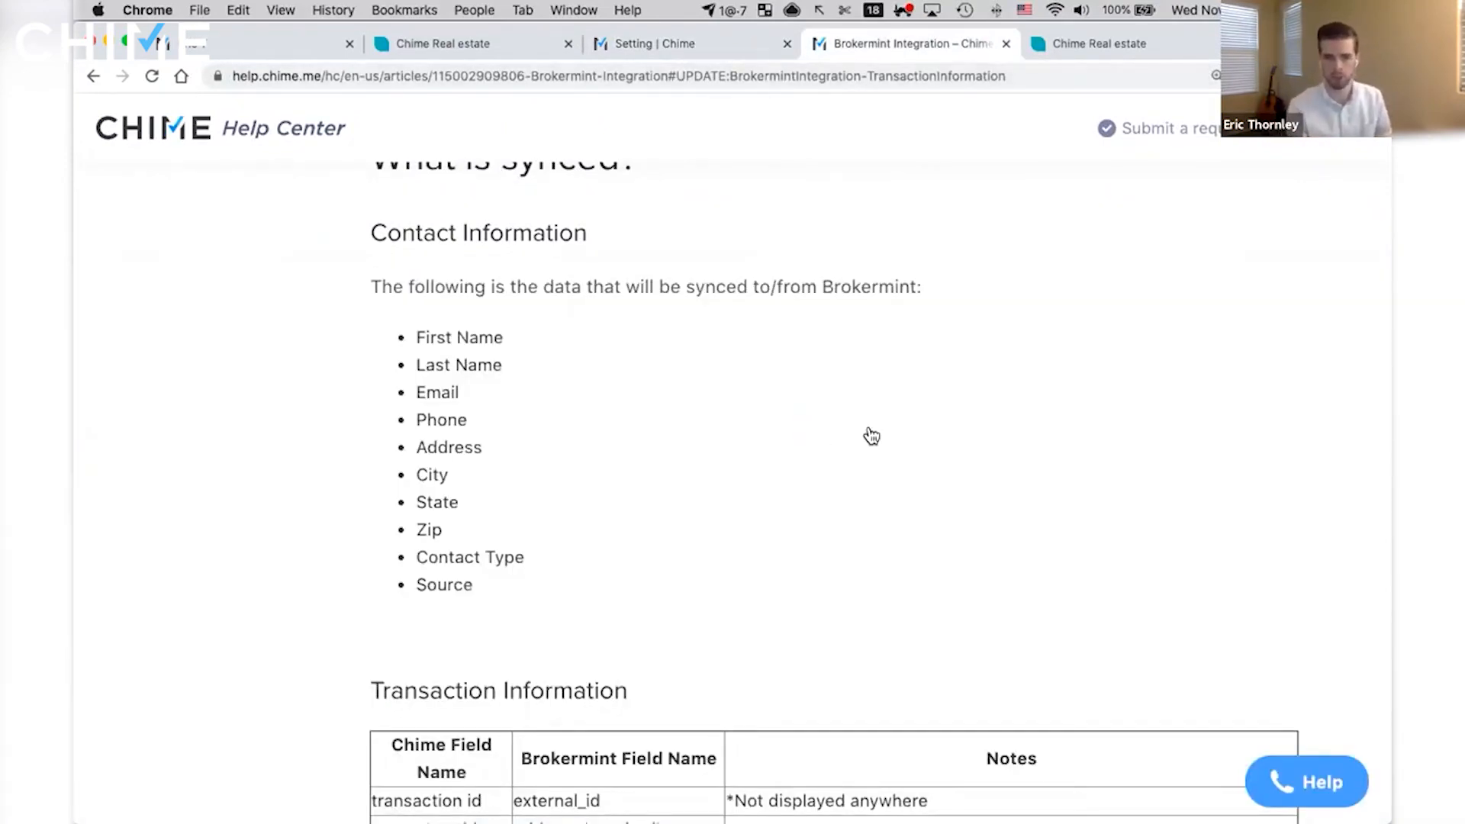
scroll(868, 430, "up", 20)
scroll(866, 428, "down", 10)
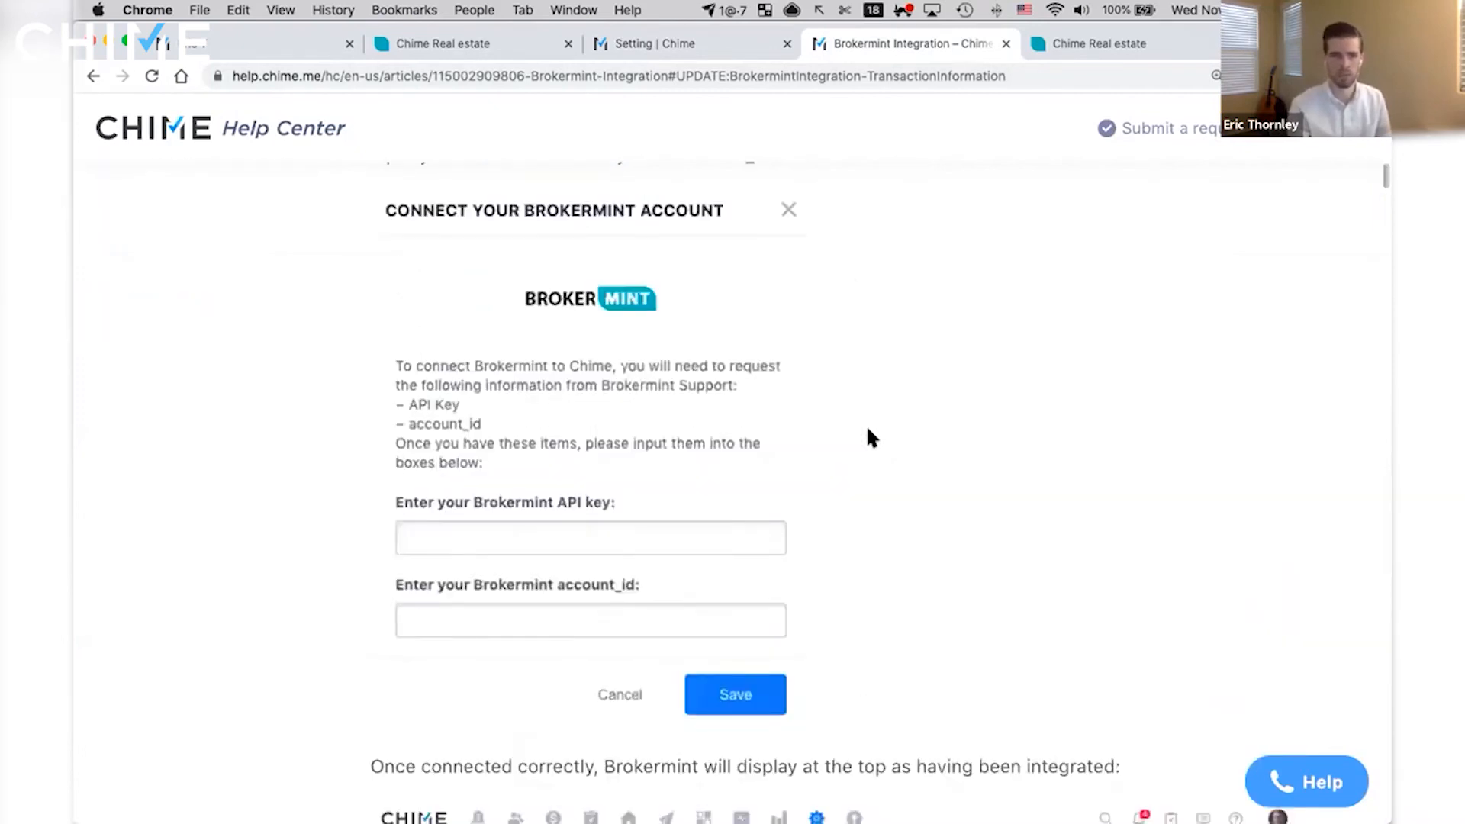